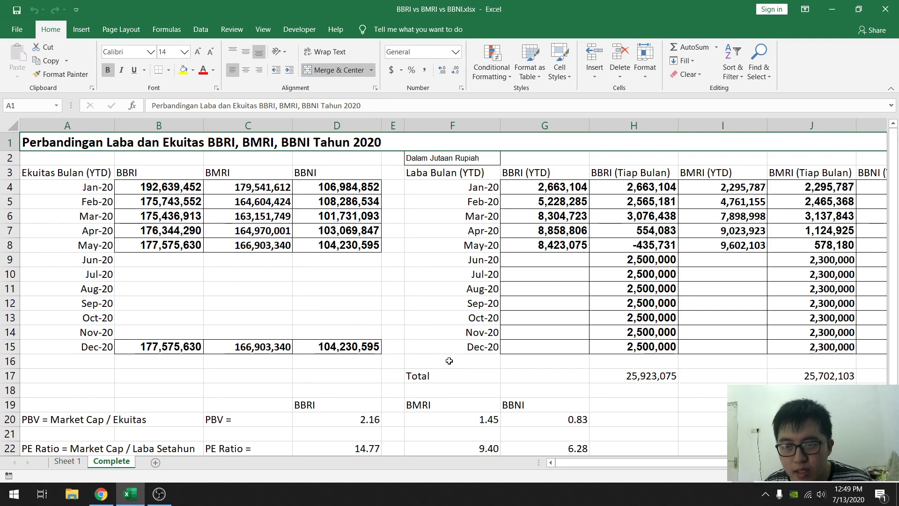
- Review the monthly equity and profit tables and the PBV and PE Ratio rows for BBRI, BMRI and BBNI
{"action": "scroll", "coordinate": [729, 290], "scroll_direction": "down", "scroll_amount": 2}
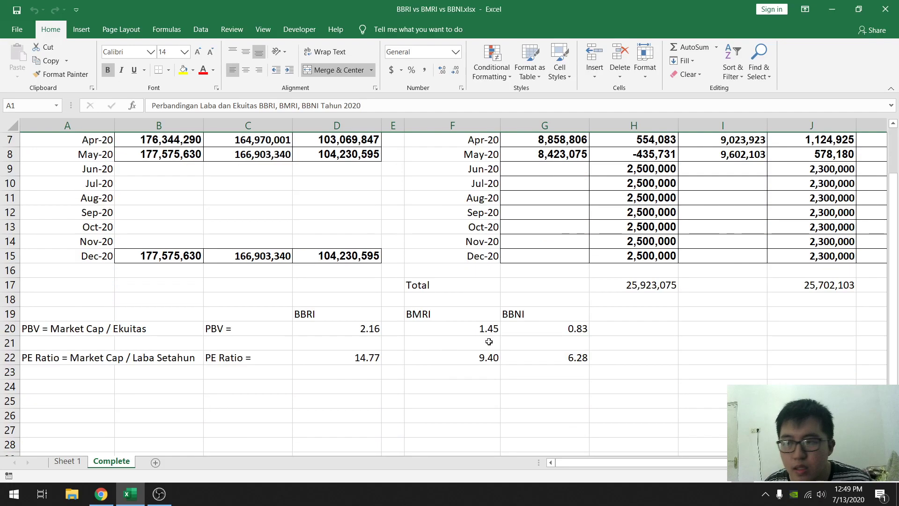
{"action": "left_click", "coordinate": [73, 331]}
{"action": "scroll", "coordinate": [192, 322], "scroll_direction": "up", "scroll_amount": 2}
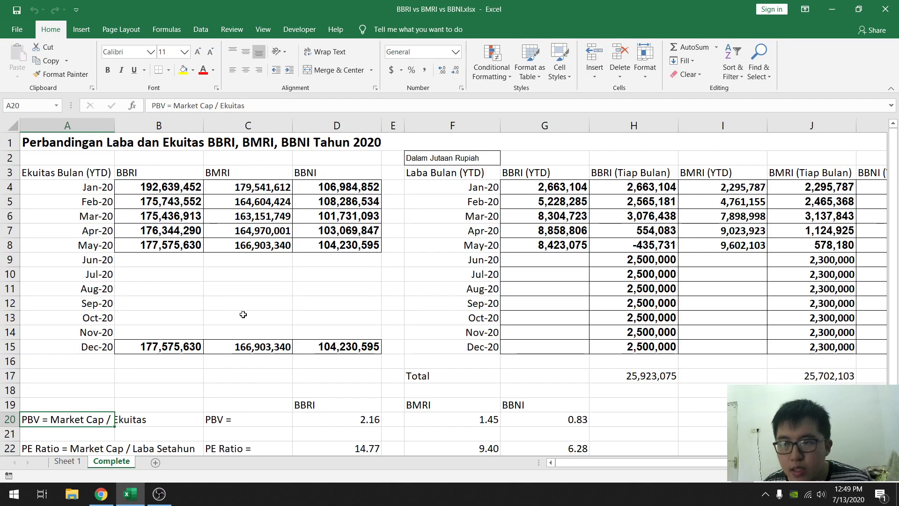
{"action": "scroll", "coordinate": [243, 314], "scroll_direction": "down", "scroll_amount": 3}
{"action": "scroll", "coordinate": [234, 372], "scroll_direction": "up", "scroll_amount": 3}
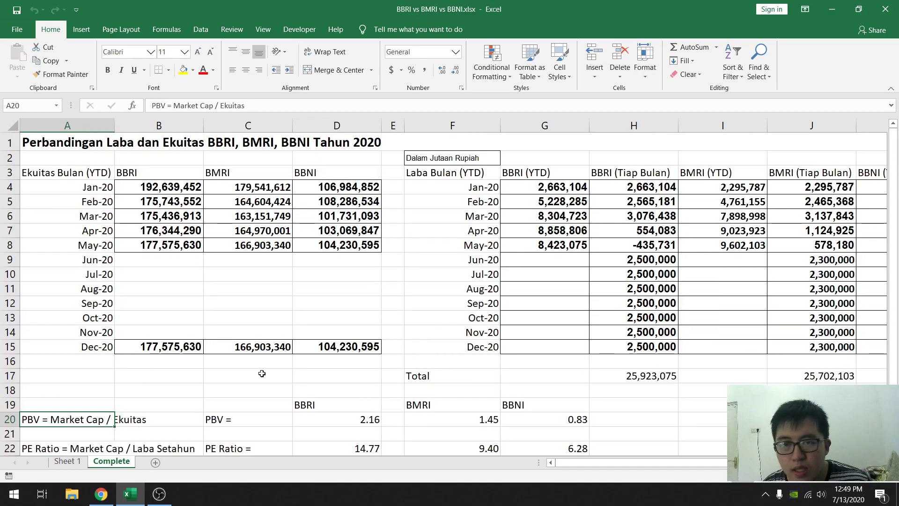
{"action": "scroll", "coordinate": [186, 373], "scroll_direction": "down", "scroll_amount": 2}
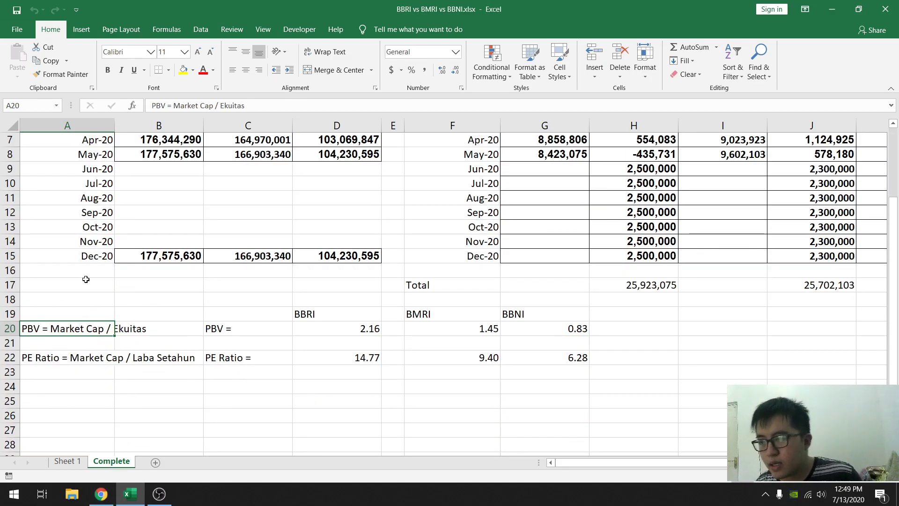
{"action": "scroll", "coordinate": [388, 314], "scroll_direction": "up", "scroll_amount": 2}
{"action": "scroll", "coordinate": [390, 314], "scroll_direction": "down", "scroll_amount": 1}
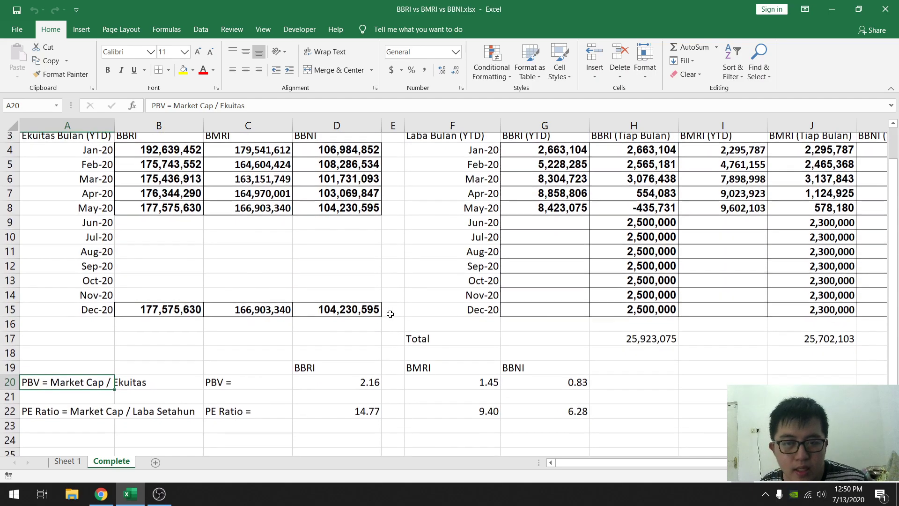
{"action": "scroll", "coordinate": [390, 314], "scroll_direction": "down", "scroll_amount": 1}
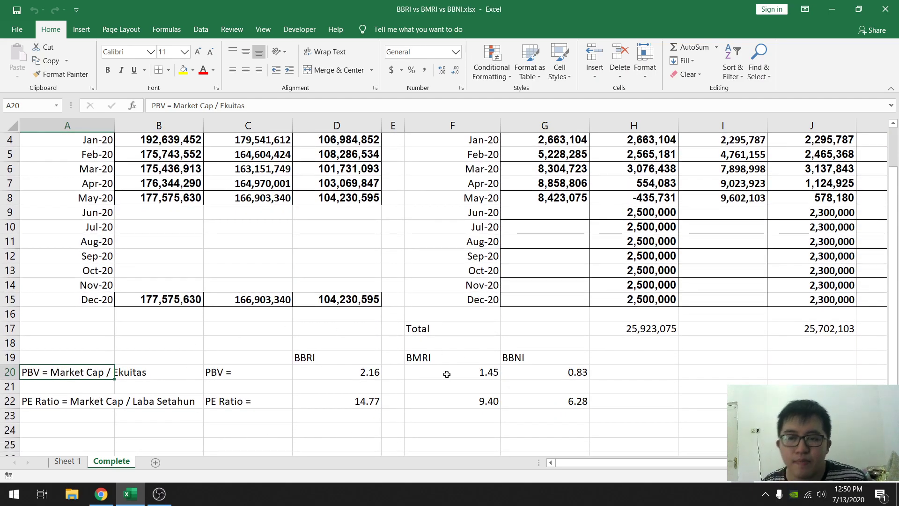
- Check BBRI's current share price on the RTI Analytics profile page in Chrome and return to the Excel workbook
{"action": "left_click", "coordinate": [99, 493]}
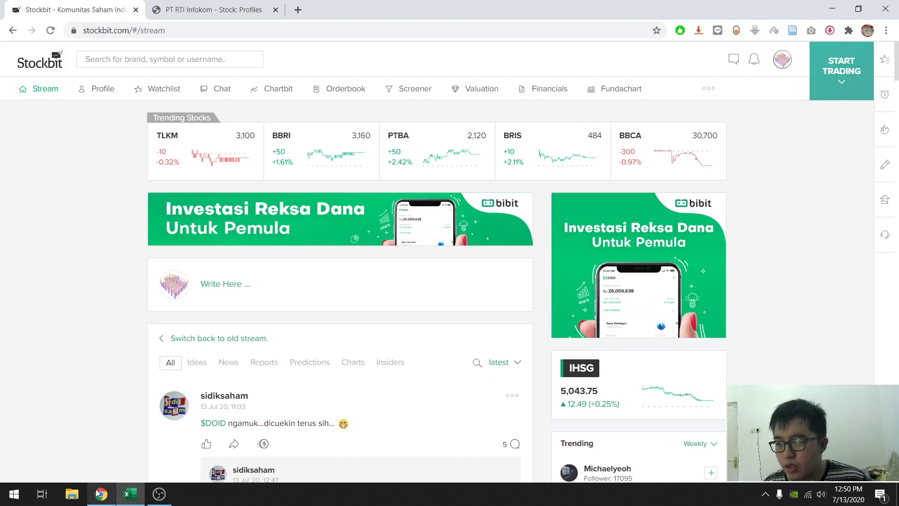
{"action": "left_click", "coordinate": [206, 10]}
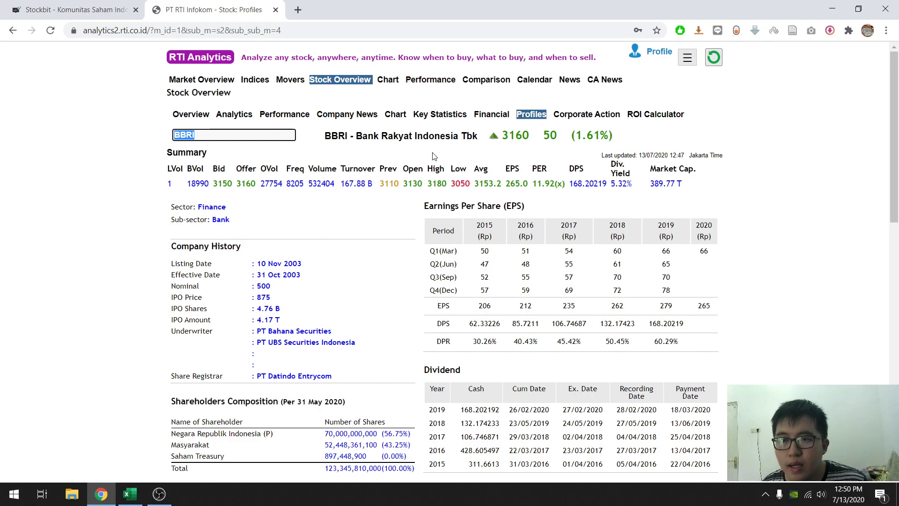
{"action": "left_click", "coordinate": [130, 494]}
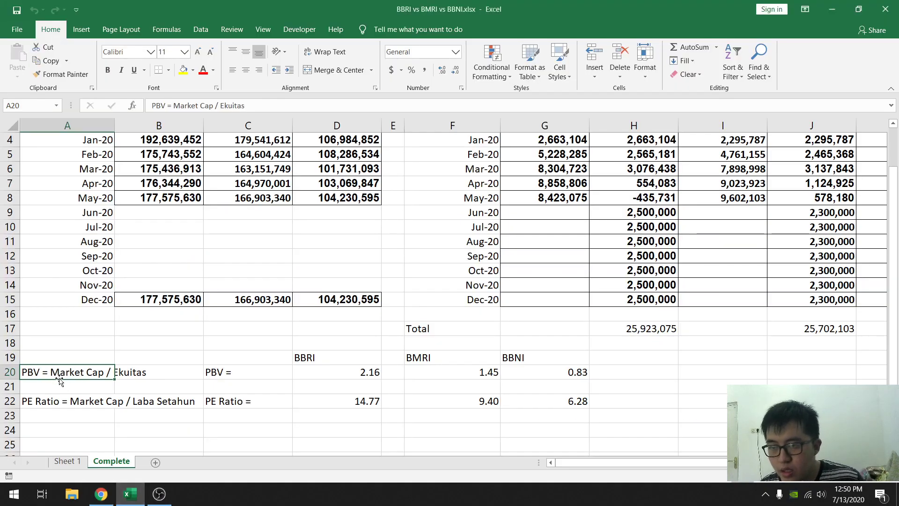
- Label cell A24 "Harga saham" and enter BBRI's share price of 3160 in D24
{"action": "left_click", "coordinate": [43, 430]}
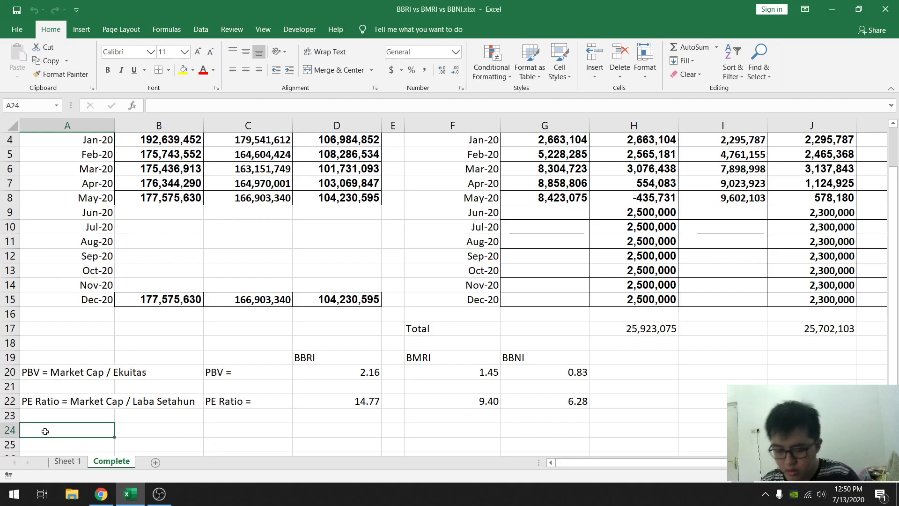
{"action": "type", "text": "Harga "}
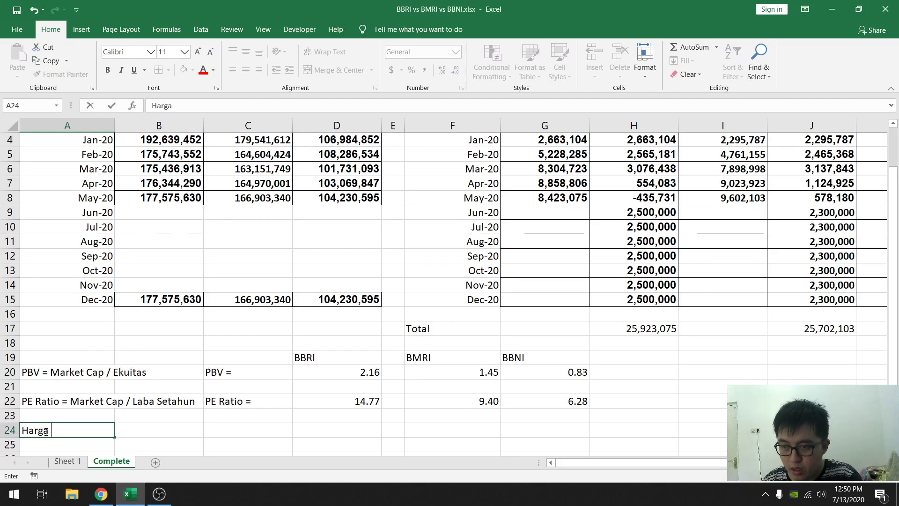
{"action": "type", "text": "saham"}
{"action": "key", "text": "Tab"}
{"action": "key", "text": "Tab"}
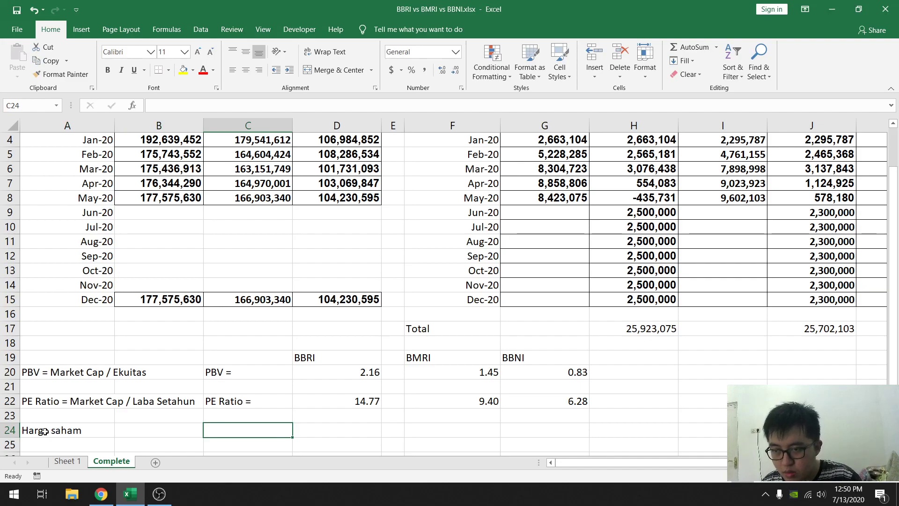
{"action": "key", "text": "Tab"}
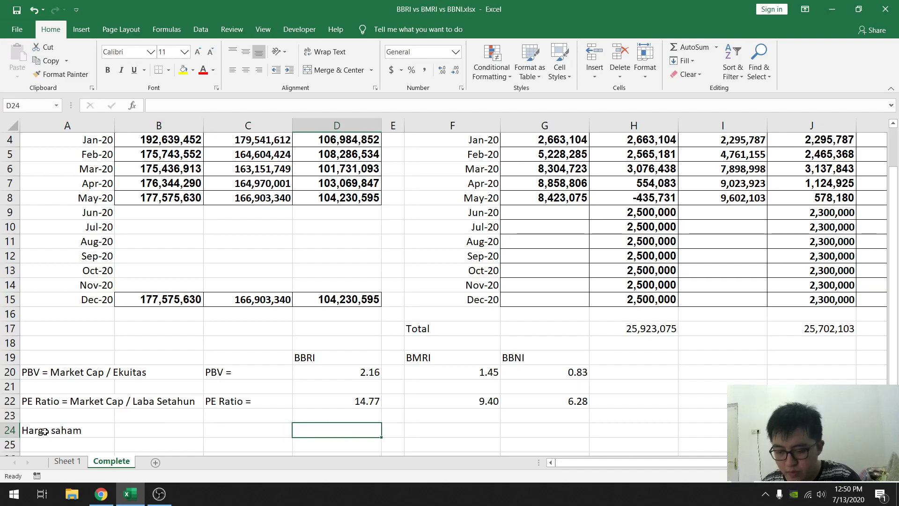
{"action": "type", "text": "3160"}
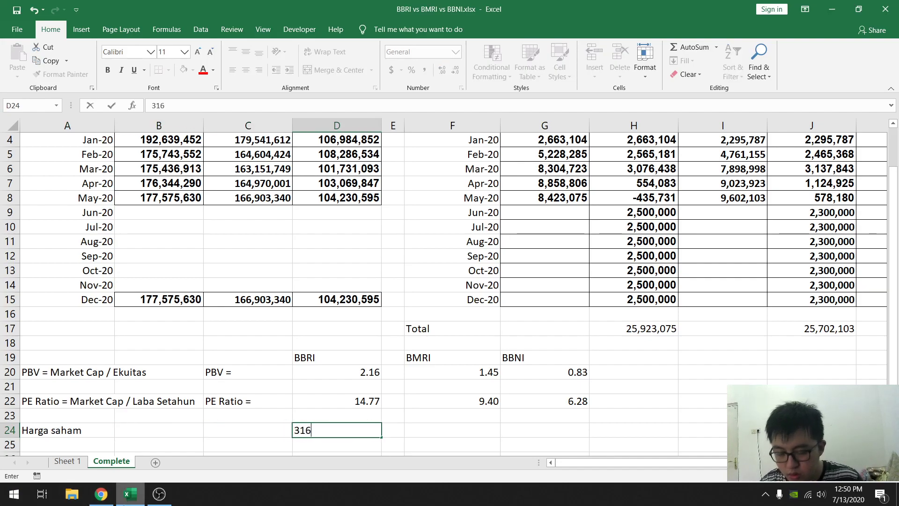
- Switch to RTI Analytics in Chrome and open the stock profile of BMRI, Bank Mandiri (Persero) Tbk
{"action": "left_click", "coordinate": [101, 493]}
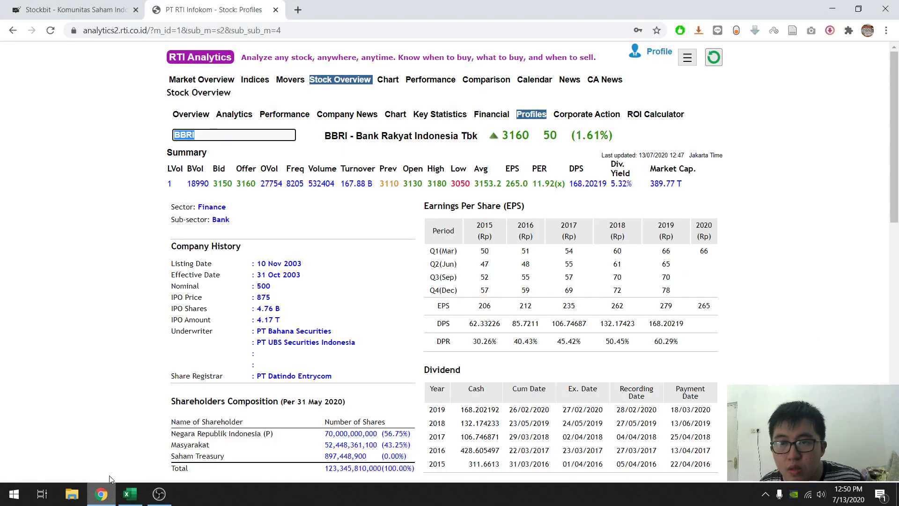
{"action": "type", "text": "bmri"}
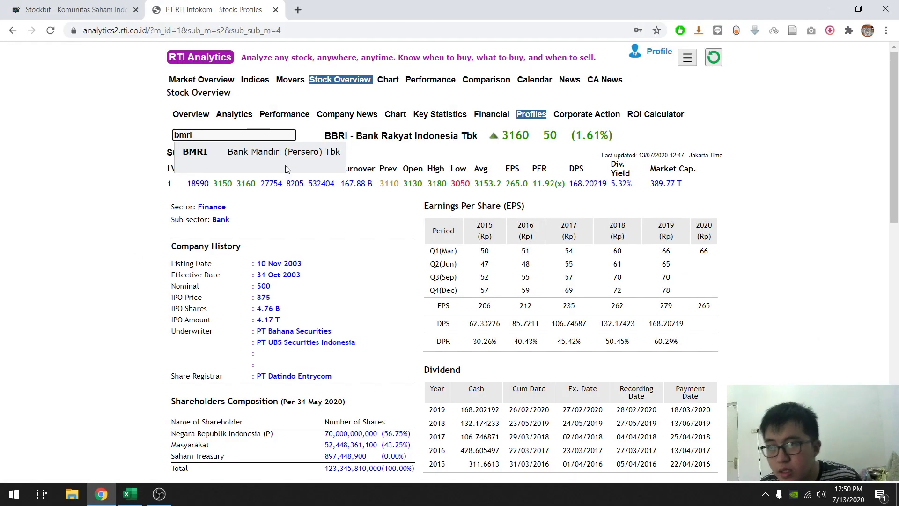
{"action": "left_click", "coordinate": [281, 157]}
{"action": "key", "text": "Return"}
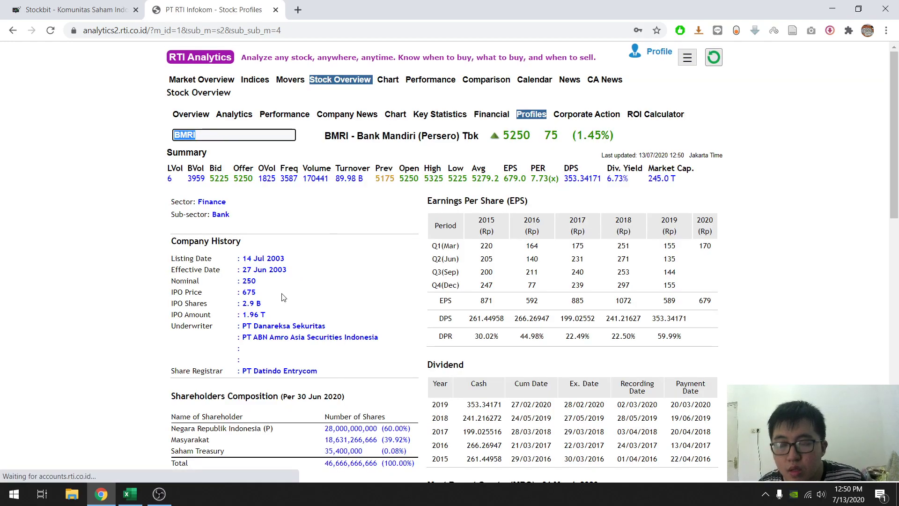
- Back in Excel, enter BMRI's share price of 5250 in F24
{"action": "left_click", "coordinate": [130, 493]}
{"action": "type", "text": "52"}
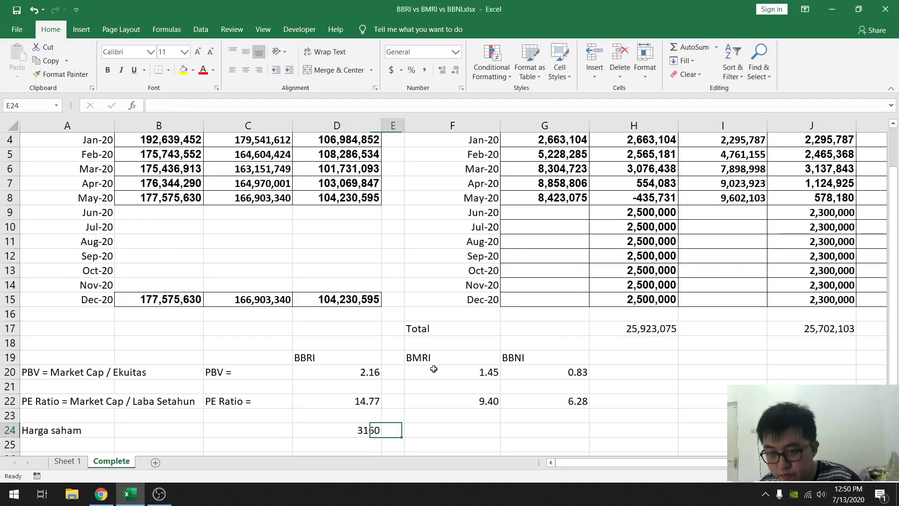
{"action": "key", "text": "Escape"}
{"action": "key", "text": "Right"}
{"action": "type", "text": "525"}
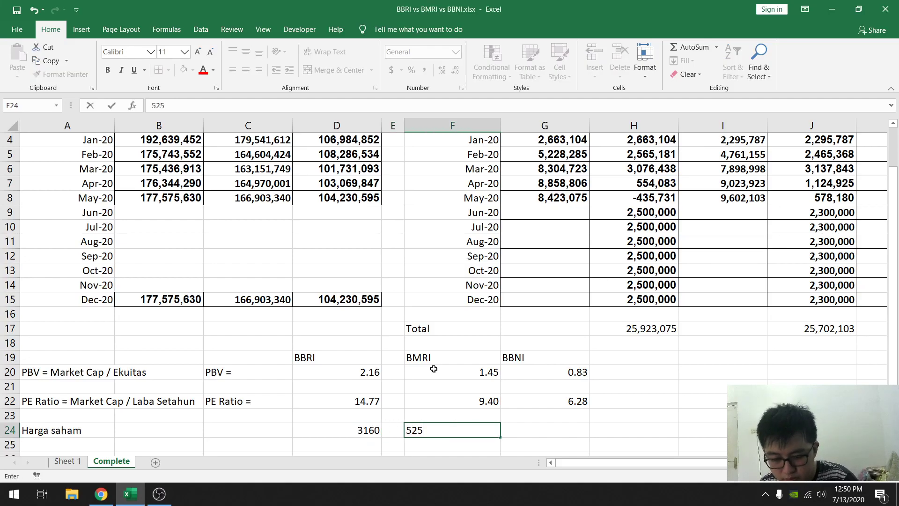
{"action": "key", "text": "Tab"}
- Switch to RTI Analytics in Chrome and open the stock profile of BBNI, Bank Negara Indonesia Tbk
{"action": "left_click", "coordinate": [101, 493]}
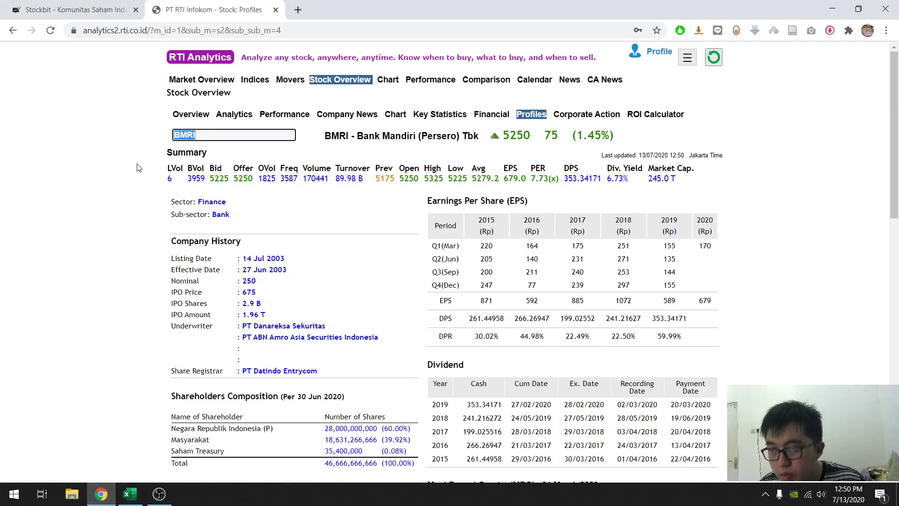
{"action": "type", "text": "BBNI"}
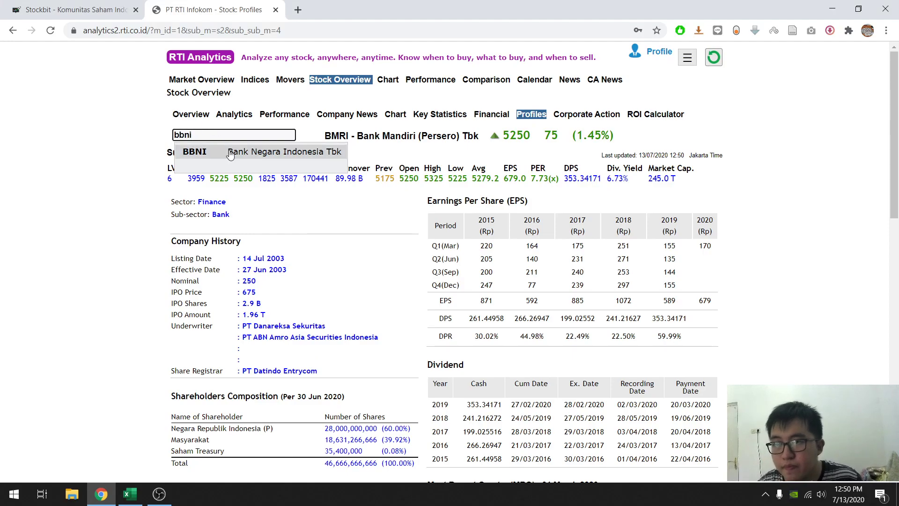
{"action": "left_click", "coordinate": [229, 154]}
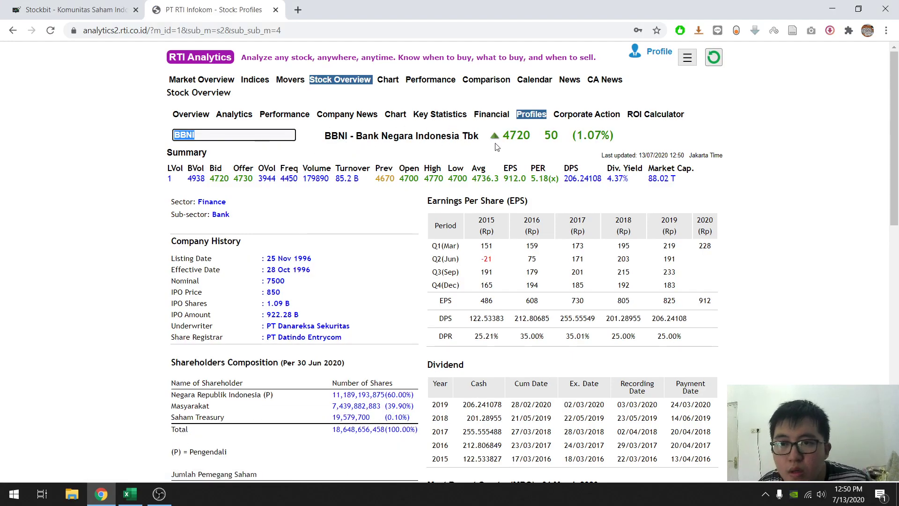
- Return to the Excel workbook and enter BBNI's share price of 4720 in G24
{"action": "left_click", "coordinate": [129, 493]}
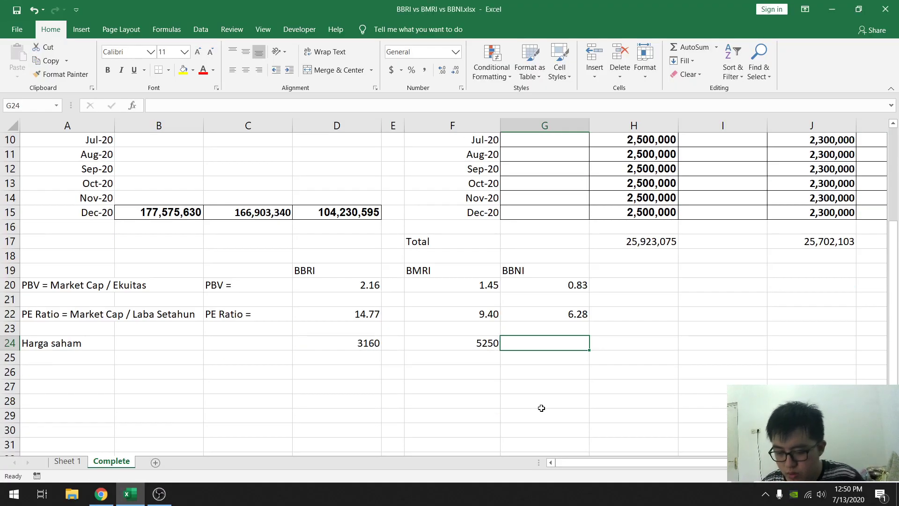
{"action": "type", "text": "4720"}
{"action": "key", "text": "Return"}
- Append an equals sign to the share price label in A24 so it reads "Harga saham ="
{"action": "key", "text": "Left"}
{"action": "key", "text": "Left"}
{"action": "key", "text": "Left"}
{"action": "key", "text": "Left"}
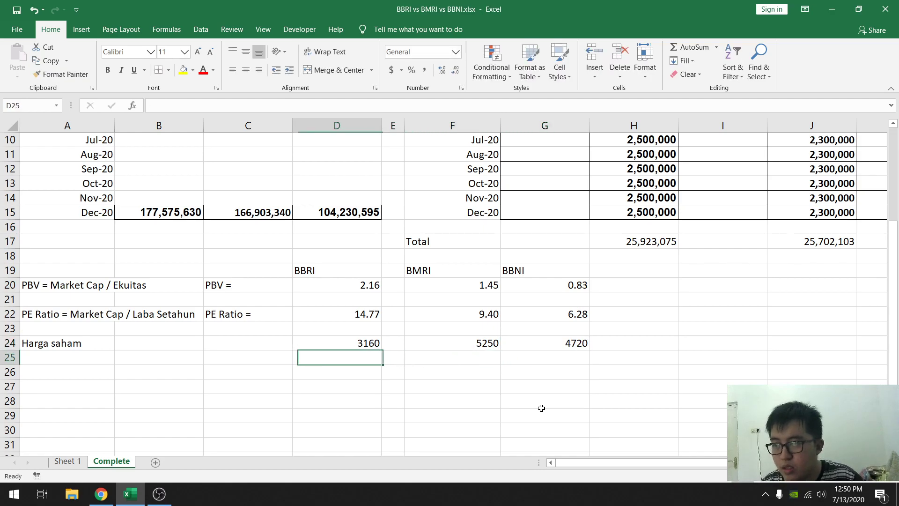
{"action": "key", "text": "Left"}
{"action": "key", "text": "Left"}
{"action": "key", "text": "Up"}
{"action": "key", "text": "F2"}
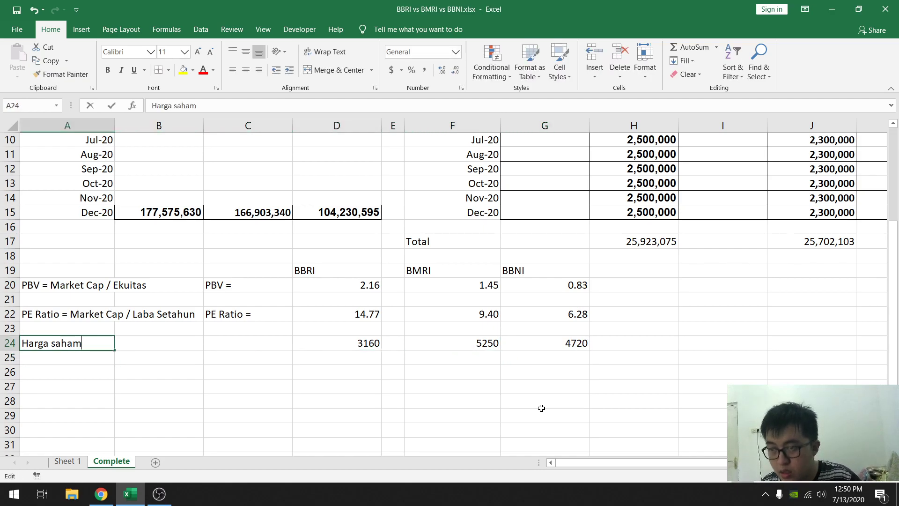
{"action": "type", "text": "="}
{"action": "key", "text": "Return"}
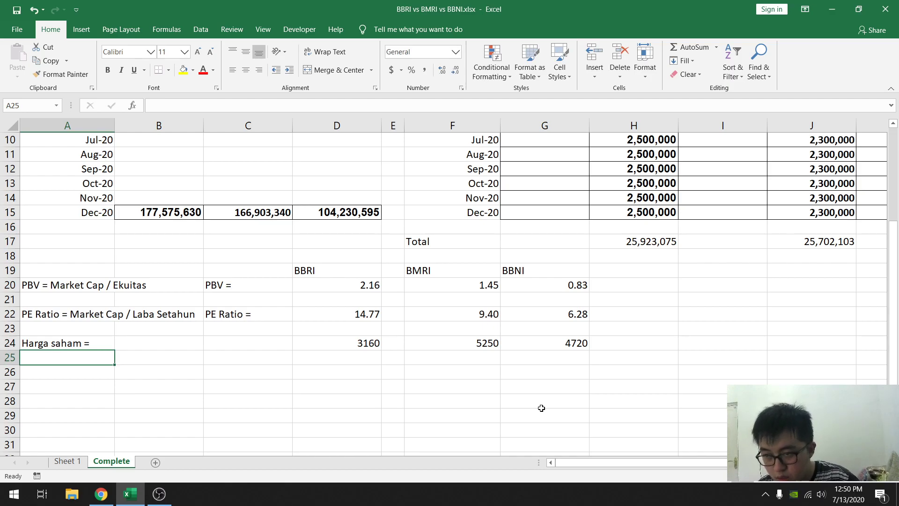
- Add the label "Jumlah saham =" in A26 and select the BBRI cell D26 in that row
{"action": "key", "text": "Down"}
{"action": "type", "text": "Juml"}
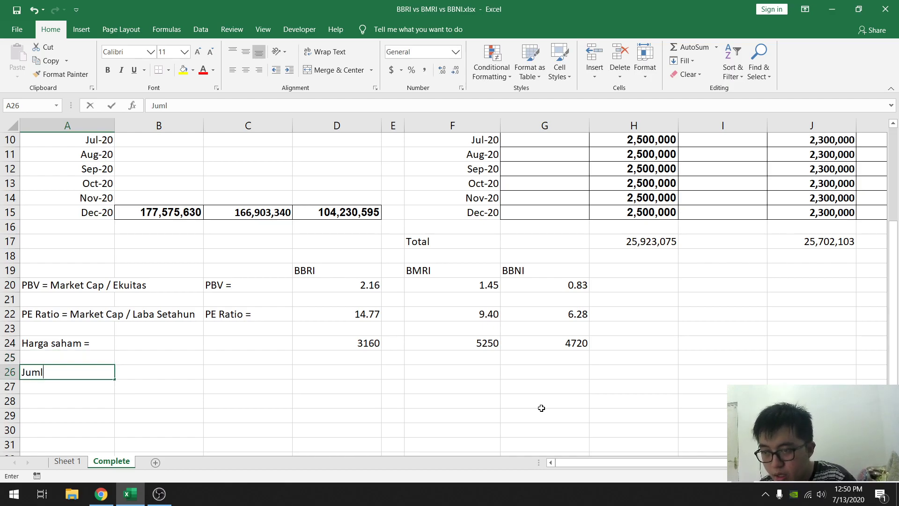
{"action": "type", "text": "ah saham ="}
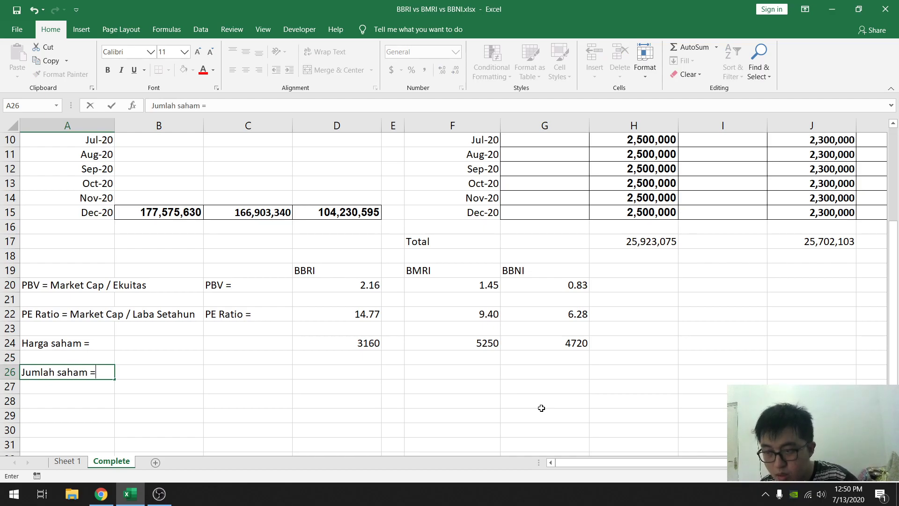
{"action": "key", "text": "Tab"}
{"action": "key", "text": "Tab"}
{"action": "key", "text": "Tab"}
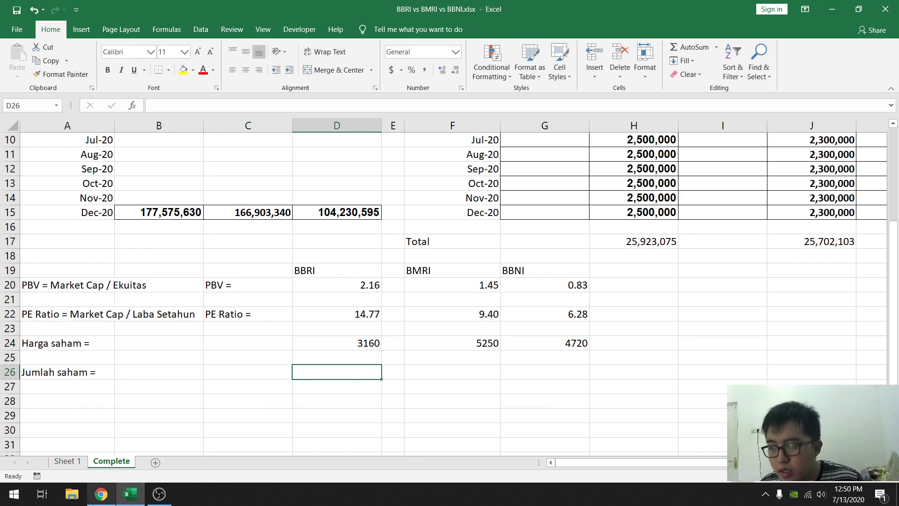
- Look up BBNI's issued shares in the key statistics of its RTI Analytics profile in Chrome
{"action": "left_click", "coordinate": [101, 494]}
{"action": "scroll", "coordinate": [621, 215], "scroll_direction": "down", "scroll_amount": 1}
{"action": "scroll", "coordinate": [406, 262], "scroll_direction": "down", "scroll_amount": 3}
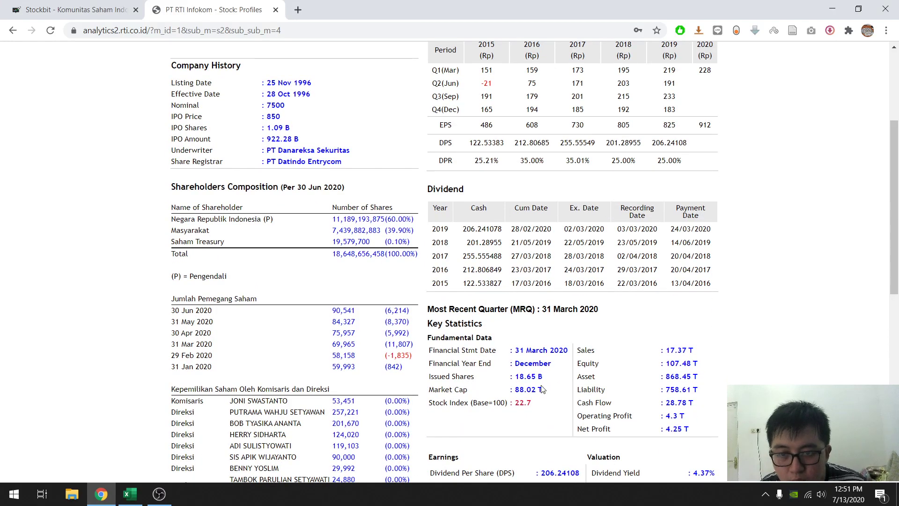
- Back in Excel, enter BBNI's number of shares in G26 with the formula =18.65*10^9
{"action": "left_click", "coordinate": [129, 494]}
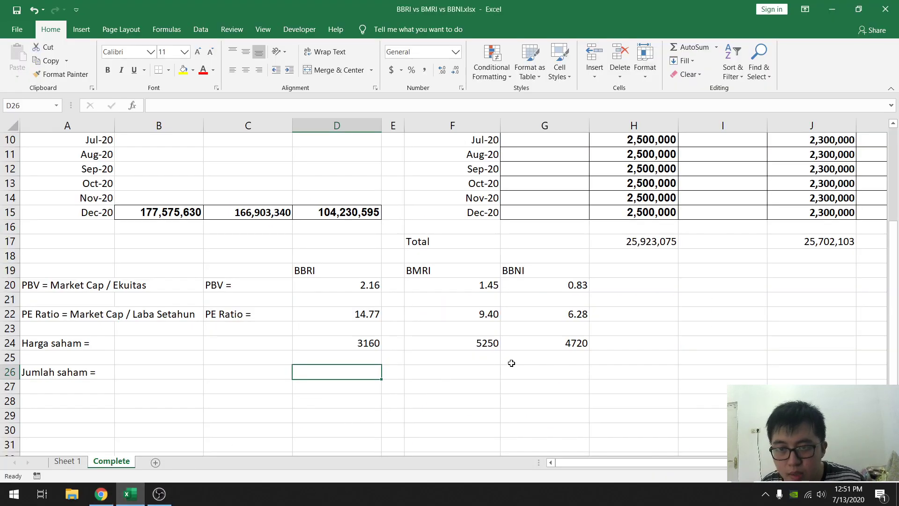
{"action": "left_click", "coordinate": [520, 368]}
{"action": "type", "text": "=18"}
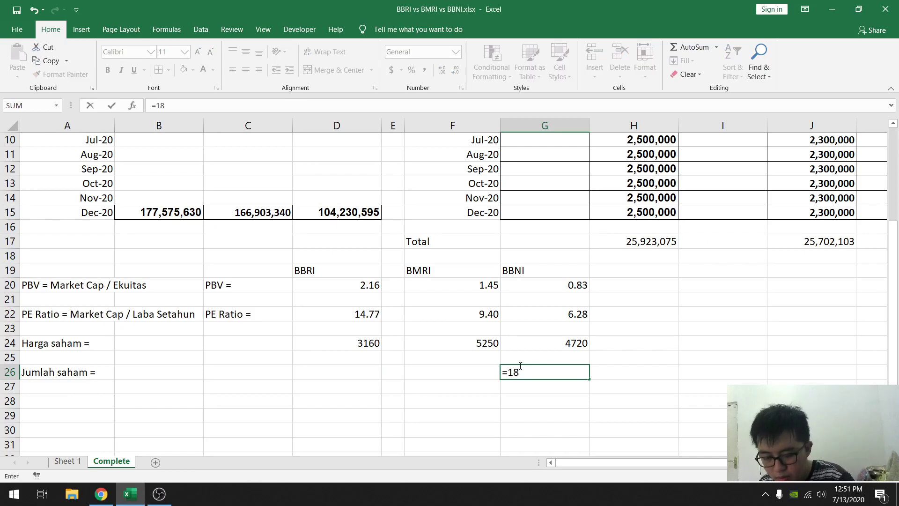
{"action": "type", "text": ".65*10"}
{"action": "type", "text": "^8"}
{"action": "key", "text": "Left"}
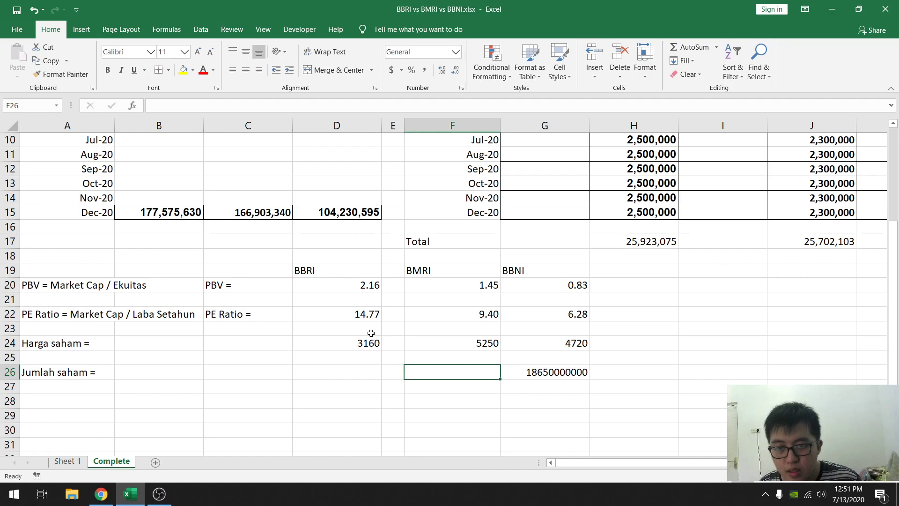
- Switch to Chrome and look up BBRI's issued shares in the key statistics of its RTI Analytics profile
{"action": "key", "text": "alt+Tab"}
{"action": "scroll", "coordinate": [167, 118], "scroll_direction": "up", "scroll_amount": 4}
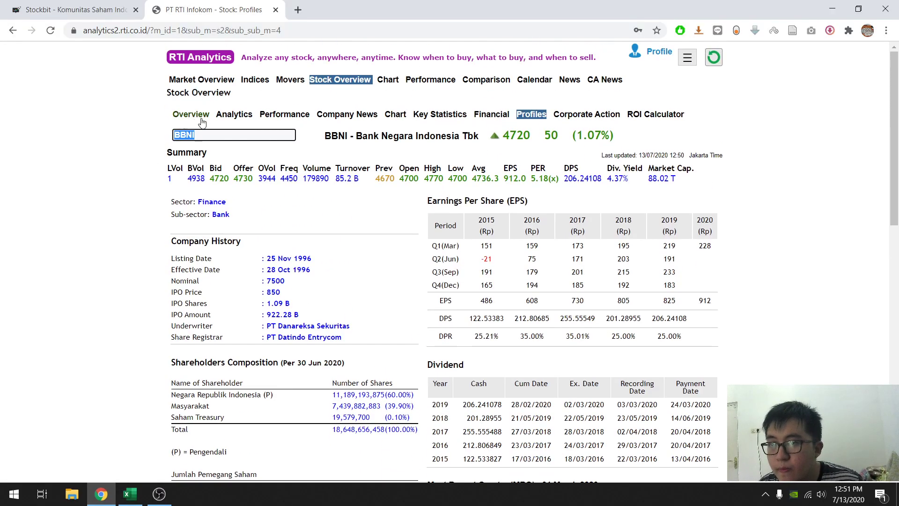
{"action": "type", "text": "bbri"}
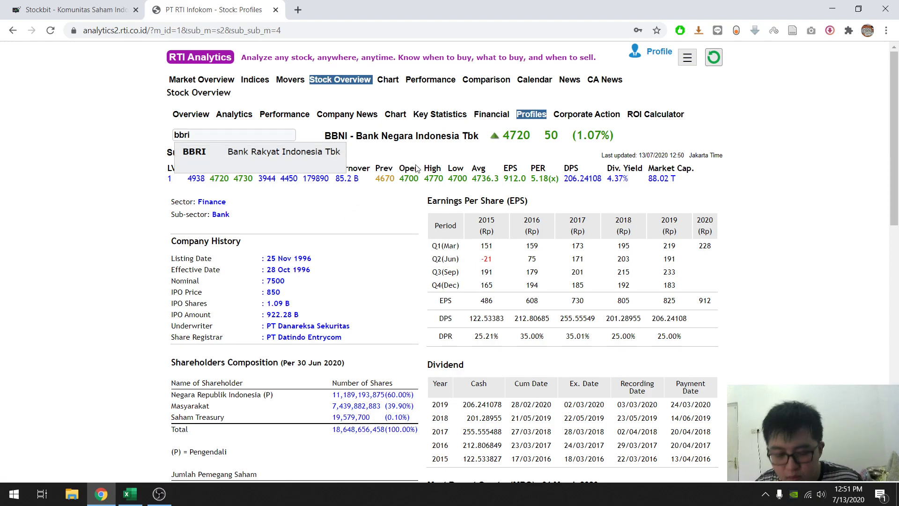
{"action": "left_click", "coordinate": [324, 152]}
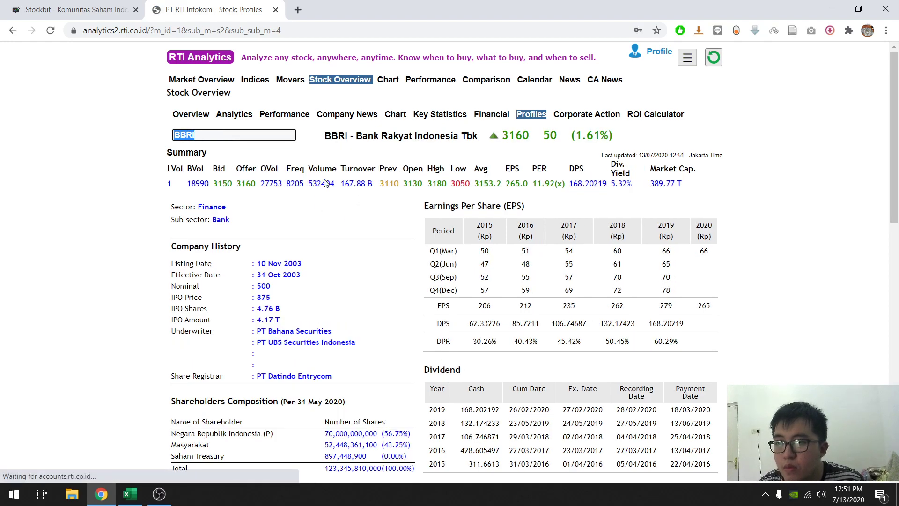
{"action": "scroll", "coordinate": [495, 254], "scroll_direction": "down", "scroll_amount": 3}
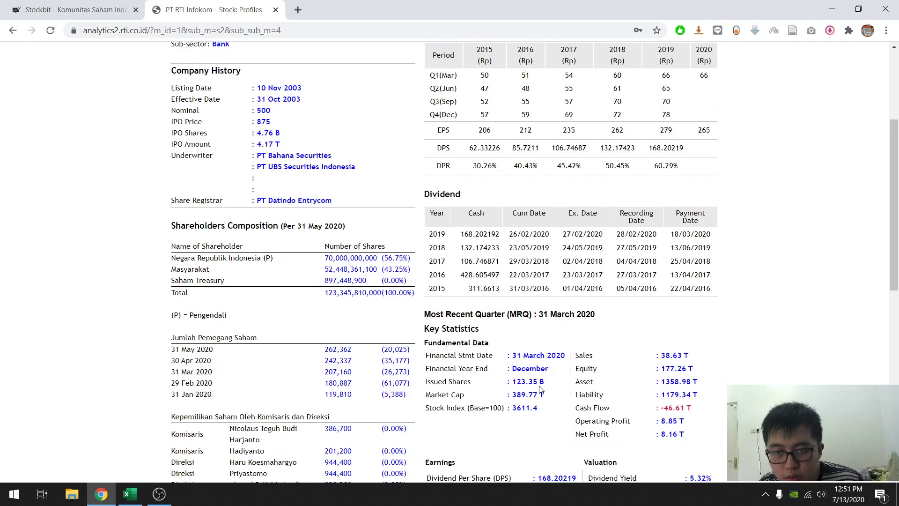
- Back in Excel, enter BBRI's number of shares in D26 with the formula =123.35*10^9 and select BMRI's cell F26
{"action": "left_click", "coordinate": [130, 494]}
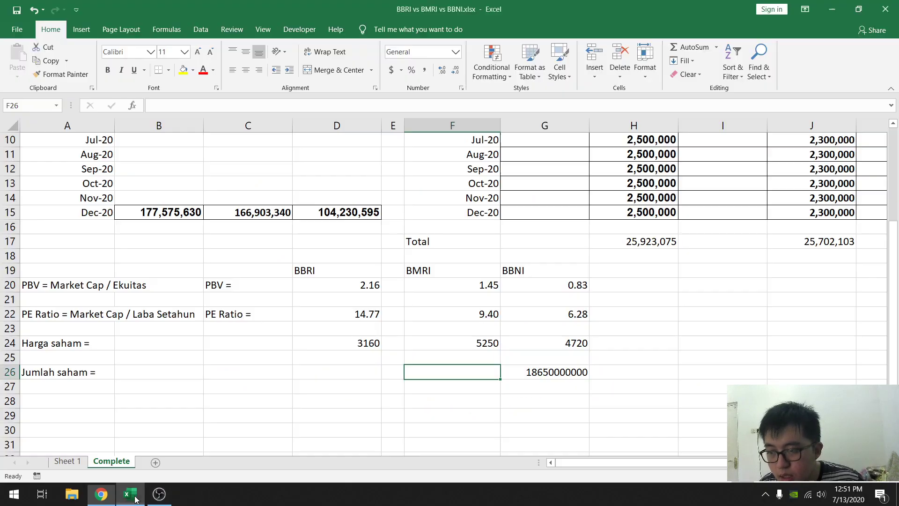
{"action": "left_click", "coordinate": [351, 374]}
{"action": "type", "text": "123.35*10^9"}
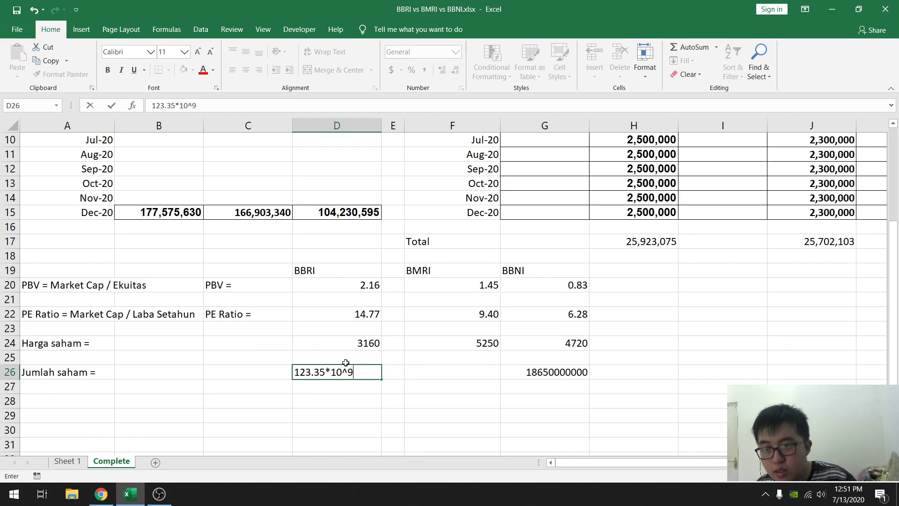
{"action": "left_click", "coordinate": [152, 107]}
{"action": "type", "text": "="}
{"action": "key", "text": "Return"}
{"action": "left_click", "coordinate": [428, 371]}
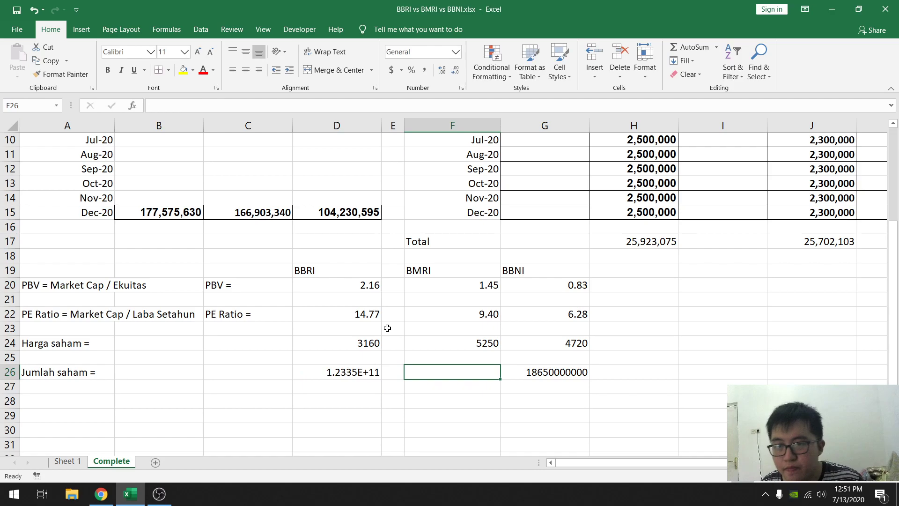
- Switch to Chrome and look up BMRI's issued shares in the key statistics of its RTI Analytics profile
{"action": "left_click", "coordinate": [101, 494]}
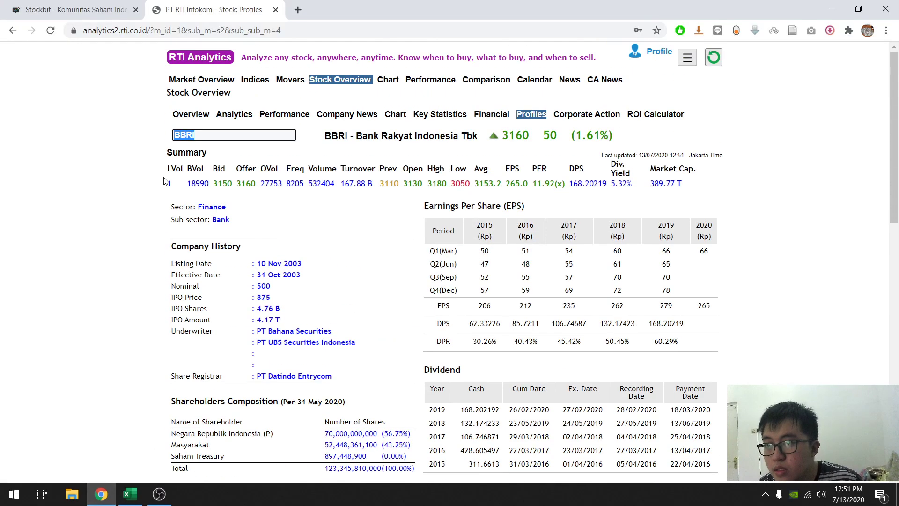
{"action": "type", "text": "BMRI"}
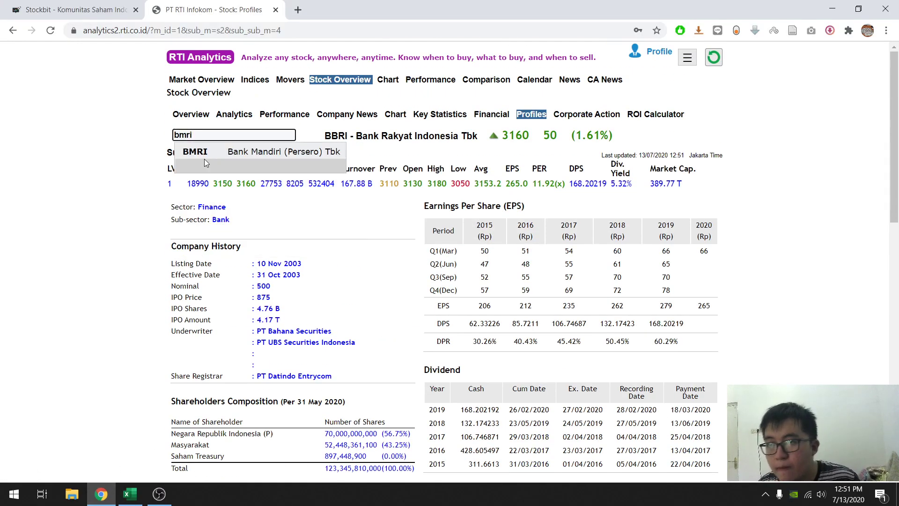
{"action": "key", "text": "Return"}
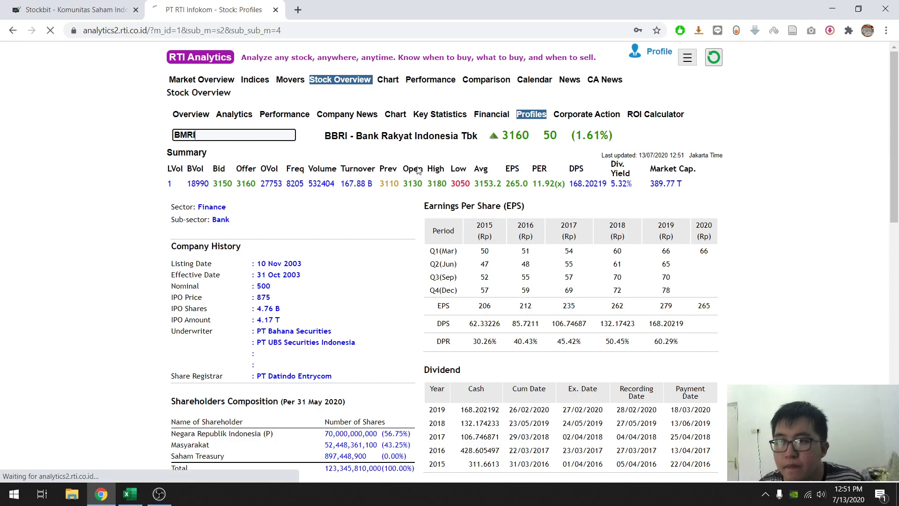
{"action": "scroll", "coordinate": [569, 319], "scroll_direction": "down", "scroll_amount": 5}
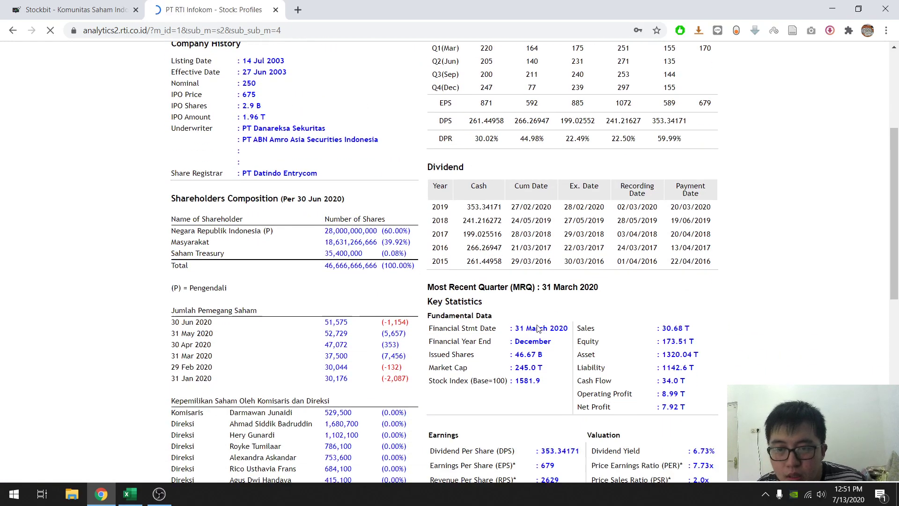
- Back in Excel, enter BMRI's number of shares in F26 with the formula =46.67*10^9
{"action": "left_click", "coordinate": [129, 494]}
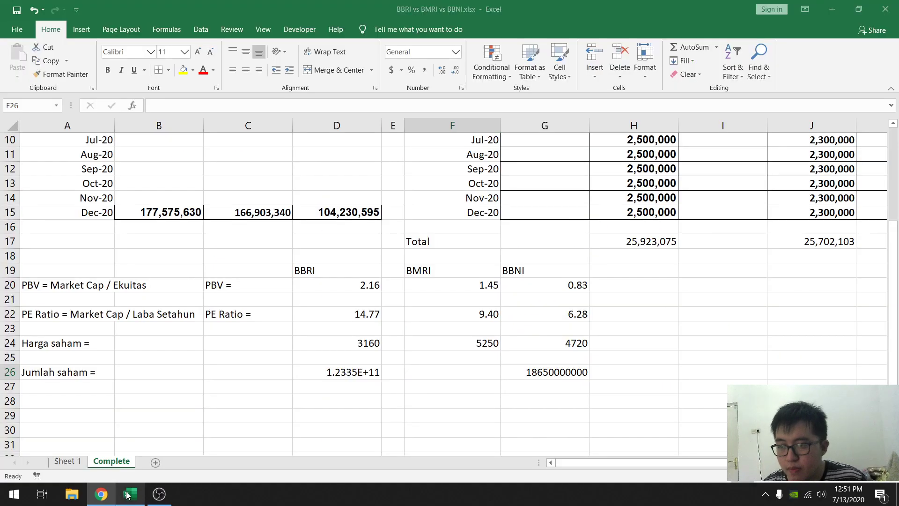
{"action": "type", "text": "=46"}
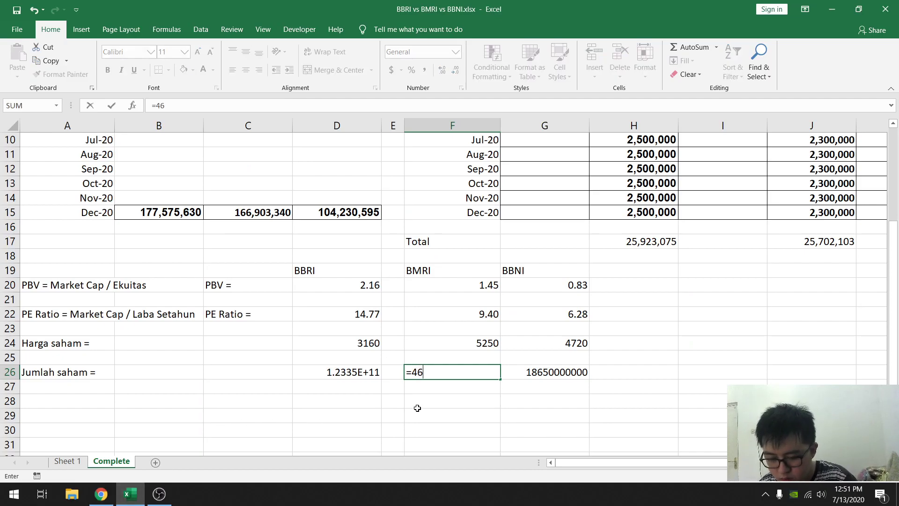
{"action": "type", "text": ".67*10^9"}
{"action": "key", "text": "Return"}
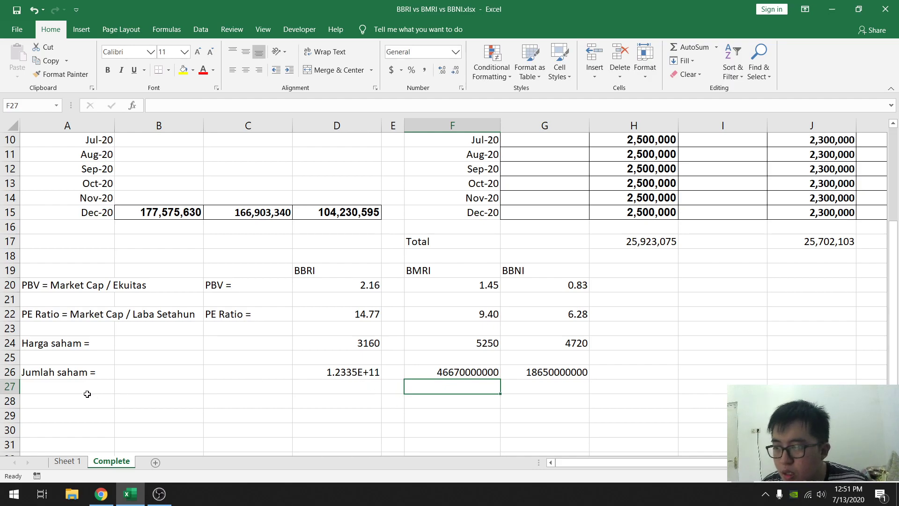
- Add the EPS definition "EPS = Laba setahun / jumlah saham" in A27, below the number-of-shares label
{"action": "left_click", "coordinate": [62, 391]}
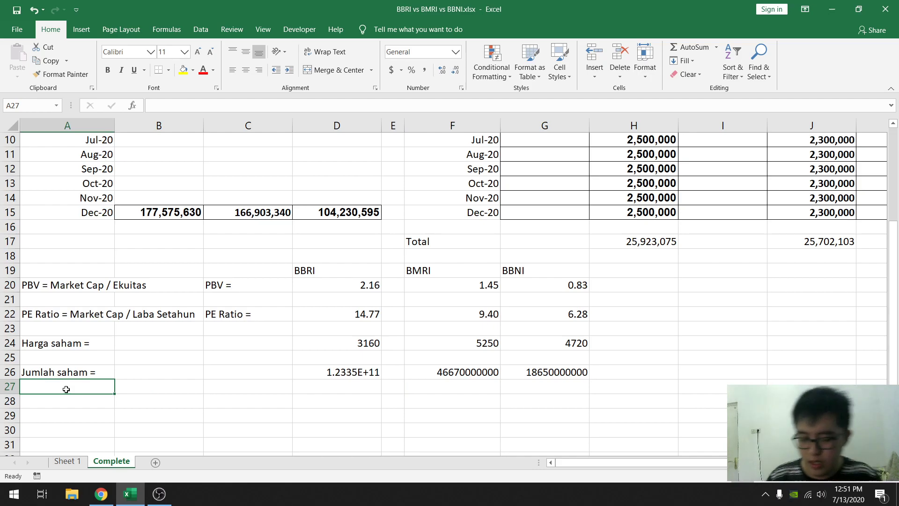
{"action": "type", "text": "EPS"}
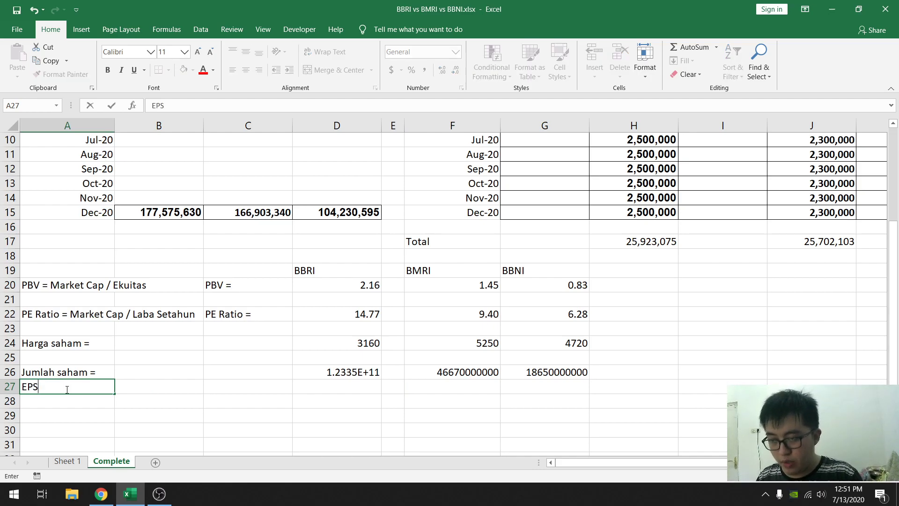
{"action": "key", "text": "Tab"}
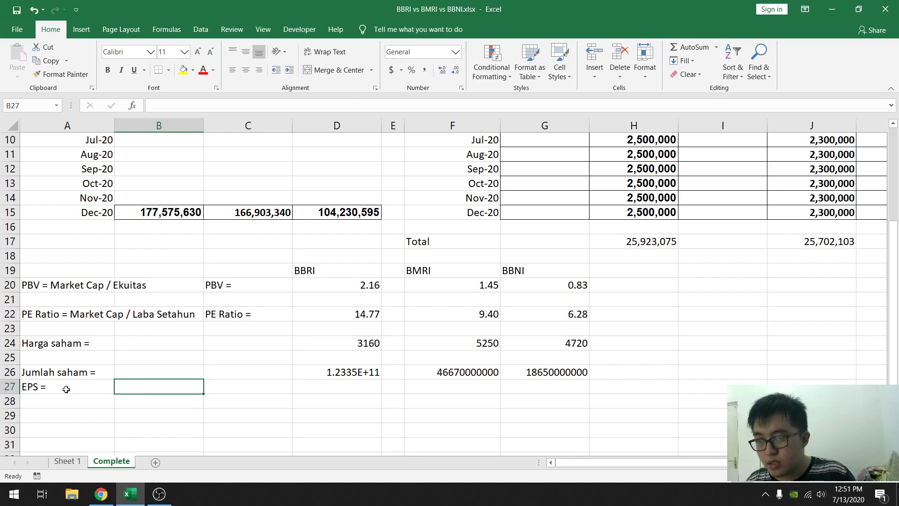
{"action": "double_click", "coordinate": [66, 389]}
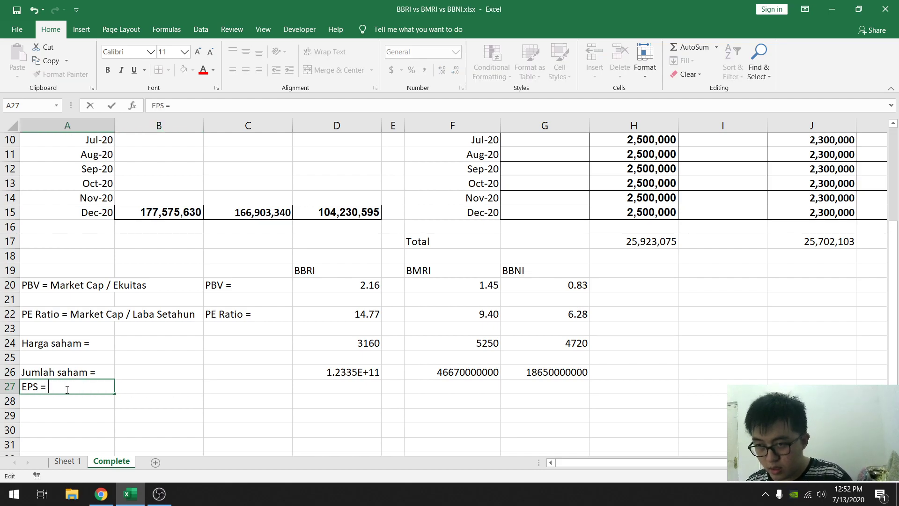
{"action": "type", "text": "Lab se"}
{"action": "key", "text": "BackSpace"}
{"action": "key", "text": "BackSpace"}
{"action": "type", "text": "setahun"}
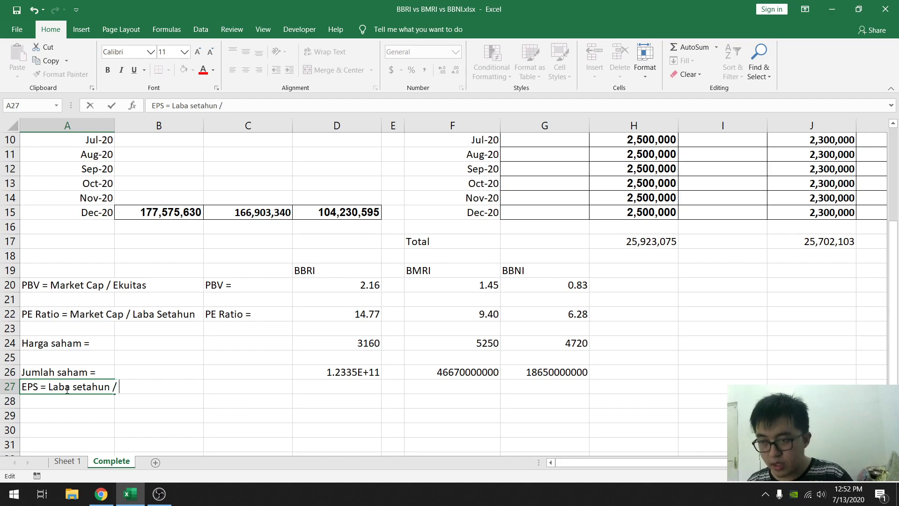
{"action": "type", "text": " / jumlah saham"}
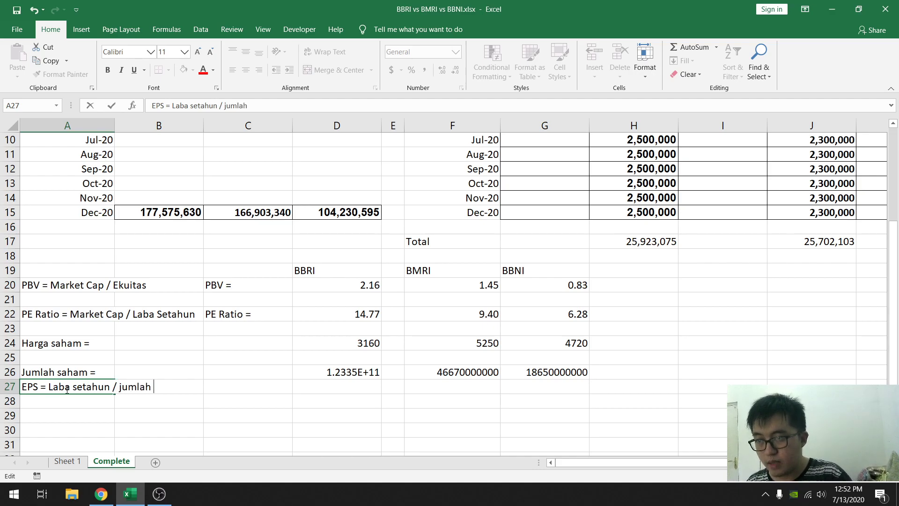
{"action": "key", "text": "Tab"}
{"action": "key", "text": "Tab"}
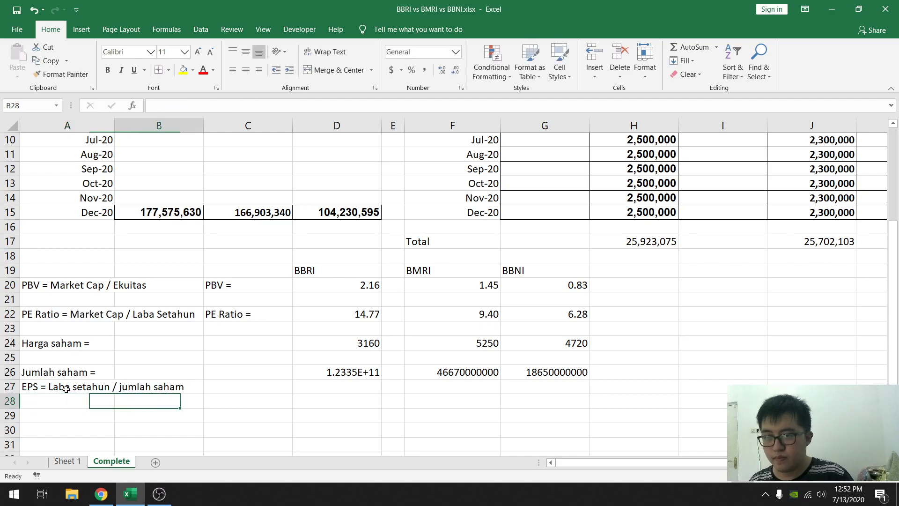
- Add the label "EPS =" in C27 and move to BBRI's cell D27
{"action": "type", "text": "EPS ="}
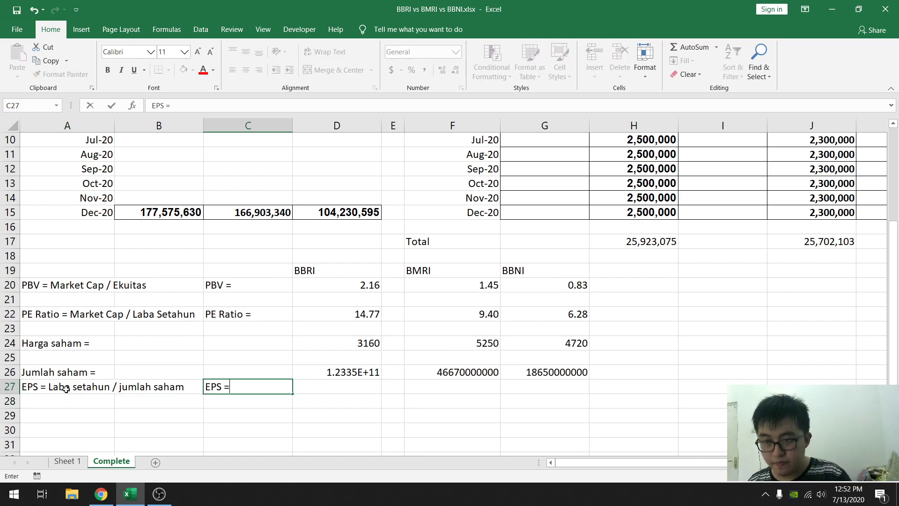
{"action": "key", "text": "Tab"}
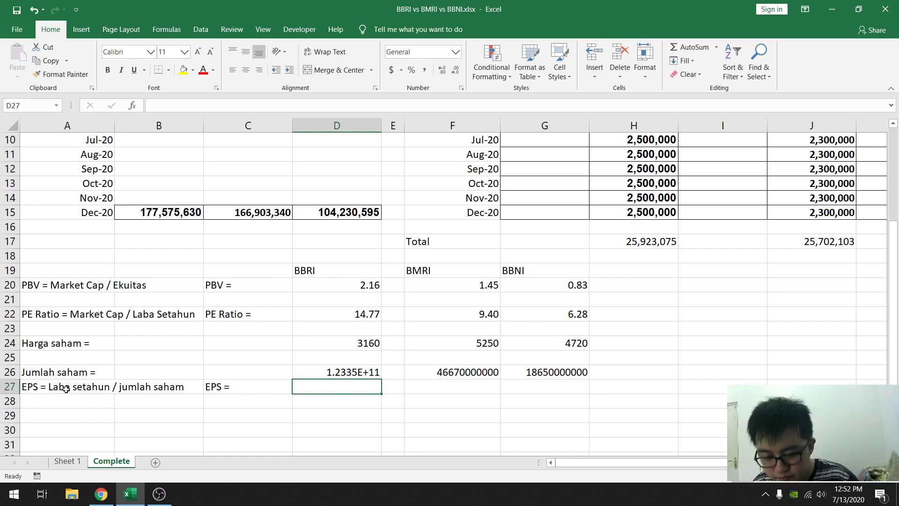
- Enter BBRI's total yearly profit multiplied by a million in D27 with the formula =(H17*10^6)
{"action": "type", "text": "="}
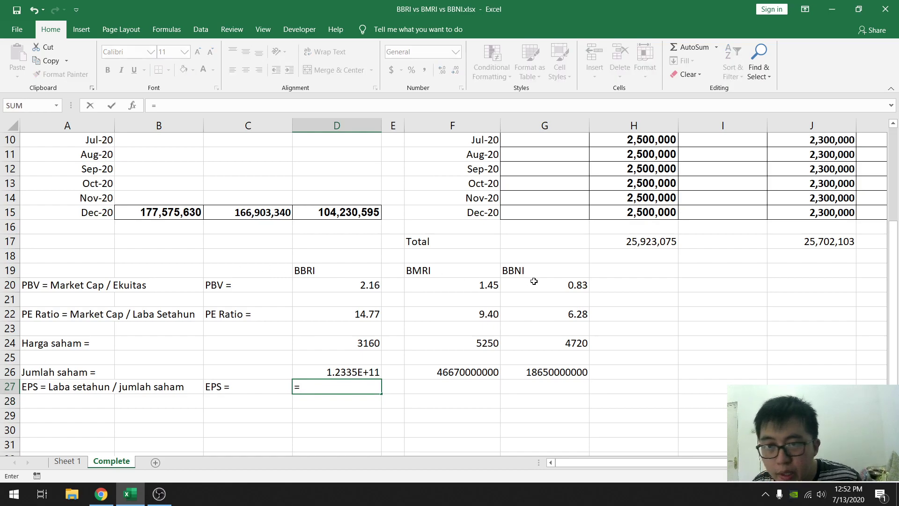
{"action": "scroll", "coordinate": [532, 281], "scroll_direction": "up", "scroll_amount": 3}
{"action": "scroll", "coordinate": [609, 286], "scroll_direction": "down", "scroll_amount": 2}
{"action": "left_click", "coordinate": [646, 287]}
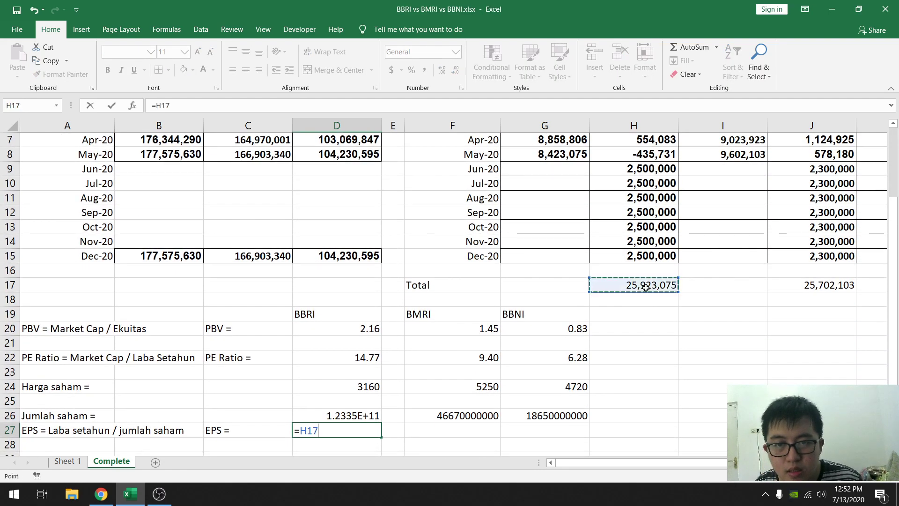
{"action": "type", "text": "*10^6/"}
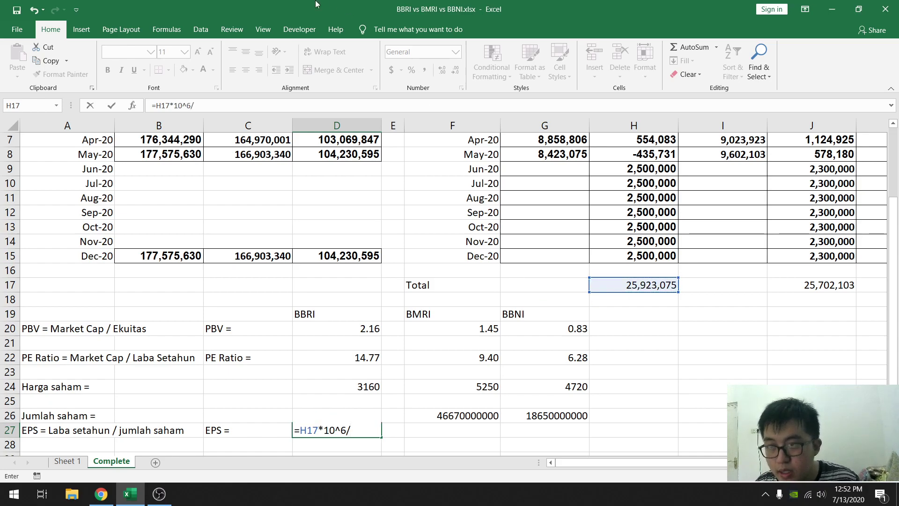
{"action": "left_click", "coordinate": [157, 105]}
{"action": "type", "text": "("}
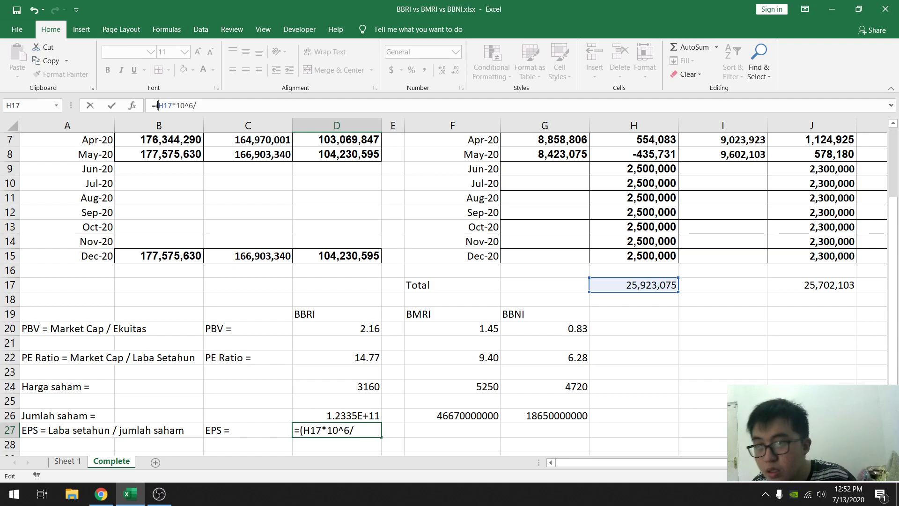
{"action": "type", "text": ")"}
{"action": "key", "text": "Return"}
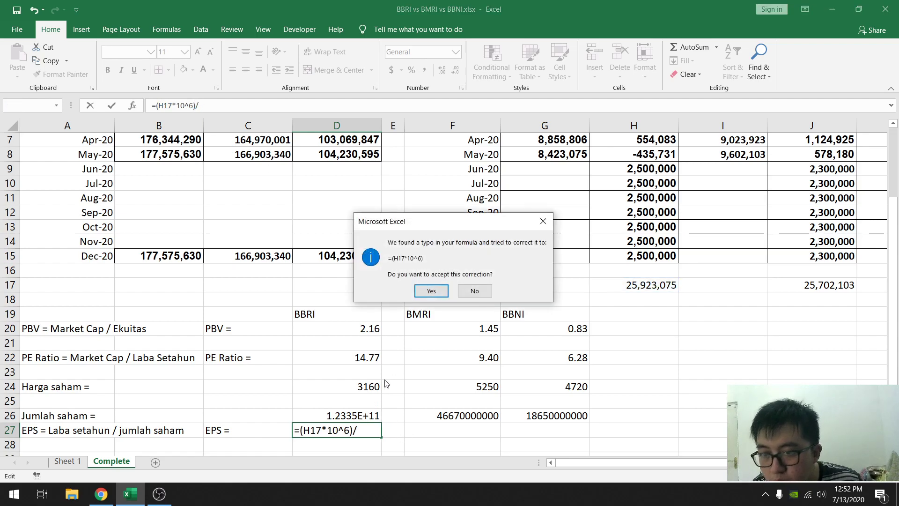
{"action": "left_click", "coordinate": [431, 291]}
- Extend the D27 formula to divide by BBRI's number of shares, making it =(H17*10^6)/D26
{"action": "double_click", "coordinate": [341, 429]}
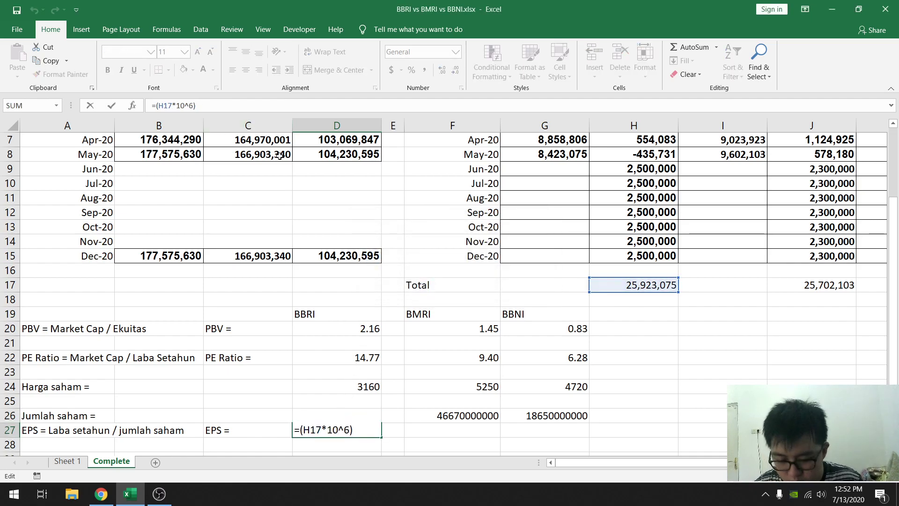
{"action": "type", "text": "/"}
{"action": "left_click", "coordinate": [342, 415]}
{"action": "key", "text": "Return"}
{"action": "scroll", "coordinate": [342, 370], "scroll_direction": "down", "scroll_amount": 2}
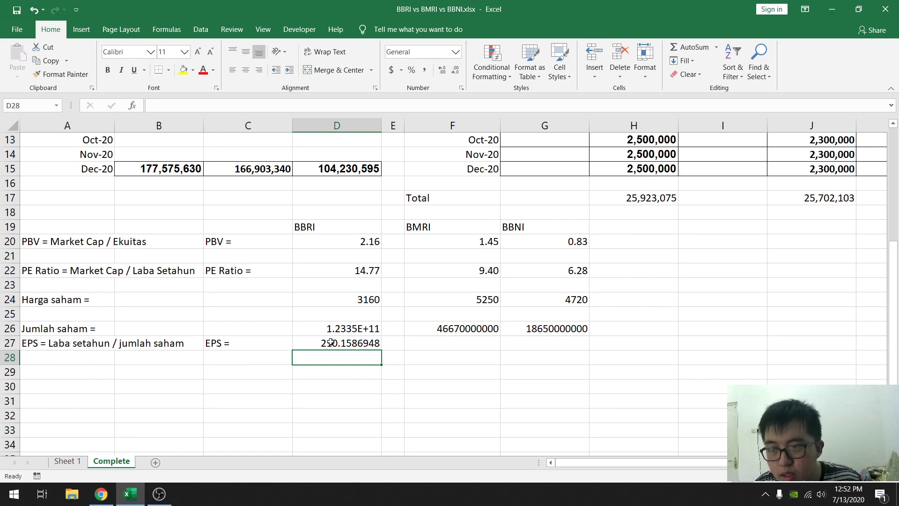
- Copy BBRI's EPS formula from D27 to BMRI's cell F27 and check its cell references
{"action": "left_click", "coordinate": [344, 342]}
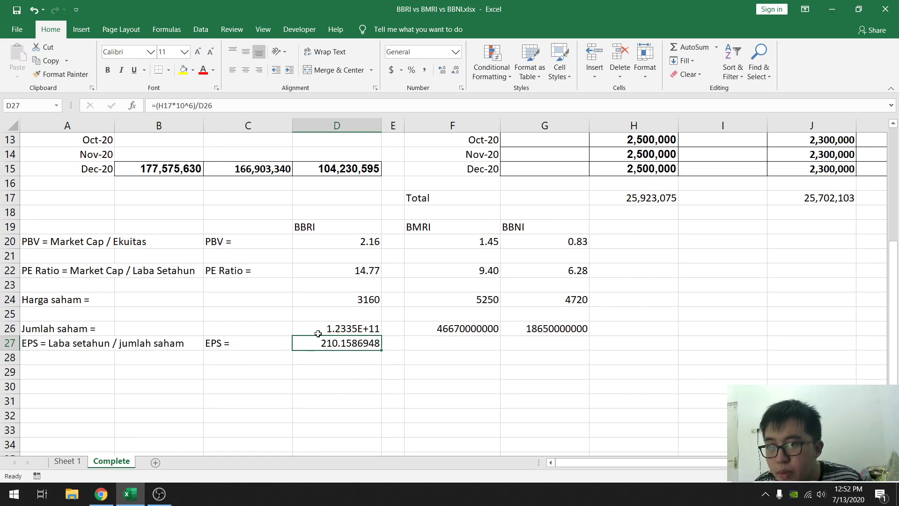
{"action": "key", "text": "ctrl+c"}
{"action": "left_click", "coordinate": [430, 344]}
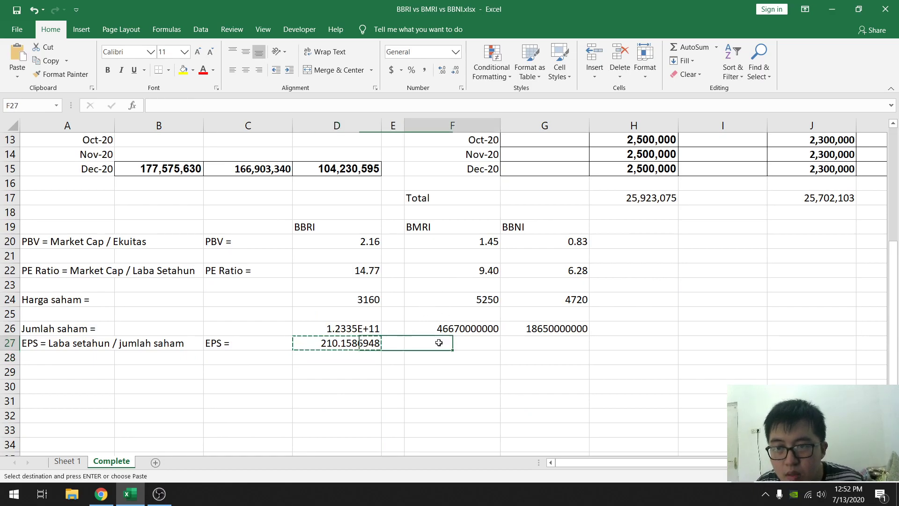
{"action": "key", "text": "ctrl+v"}
{"action": "key", "text": "F2"}
{"action": "scroll", "coordinate": [626, 366], "scroll_direction": "up", "scroll_amount": 2}
{"action": "scroll", "coordinate": [626, 366], "scroll_direction": "down", "scroll_amount": 1}
{"action": "key", "text": "Escape"}
- Copy BMRI's EPS formula to BBNI's cell G27 and repoint its profit reference to the L17 total, making it =(L17*10^6)/G26
{"action": "key", "text": "ctrl+c"}
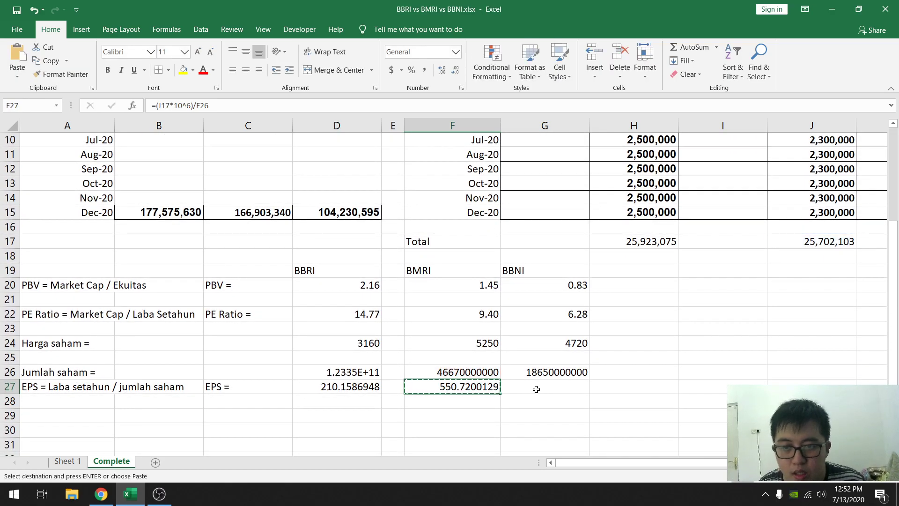
{"action": "left_click", "coordinate": [549, 386]}
{"action": "key", "text": "ctrl+v"}
{"action": "double_click", "coordinate": [549, 387]}
{"action": "scroll", "coordinate": [704, 239], "scroll_direction": "right", "scroll_amount": 2}
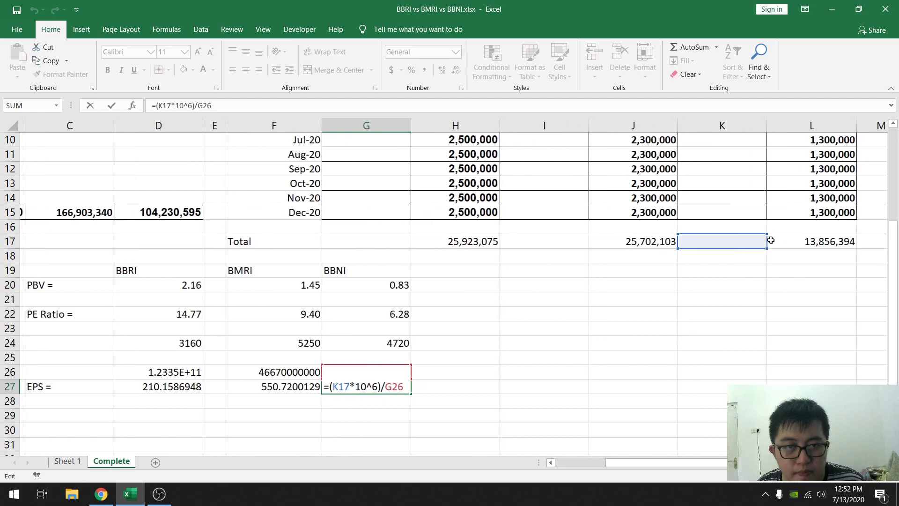
{"action": "left_click_drag", "start_coordinate": [703, 239], "coordinate": [777, 238]}
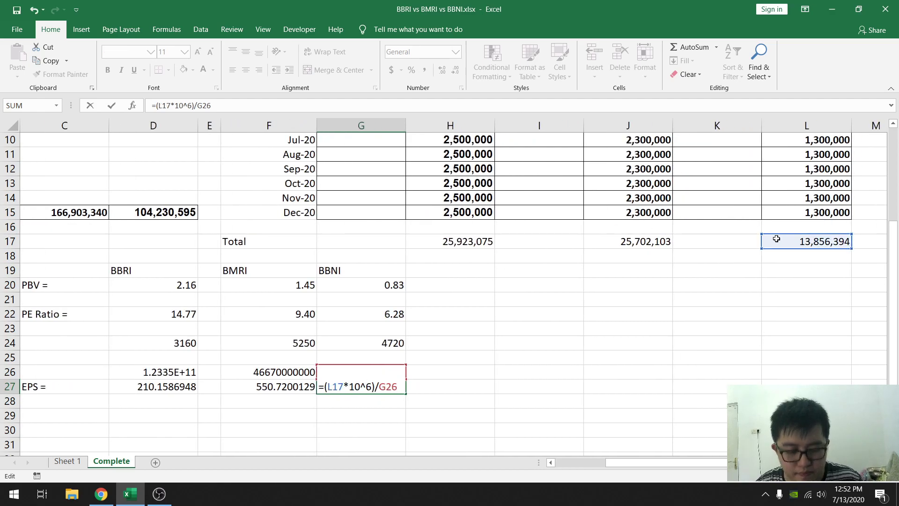
{"action": "key", "text": "Return"}
{"action": "left_click", "coordinate": [366, 384]}
{"action": "left_click_drag", "start_coordinate": [693, 462], "coordinate": [583, 460]}
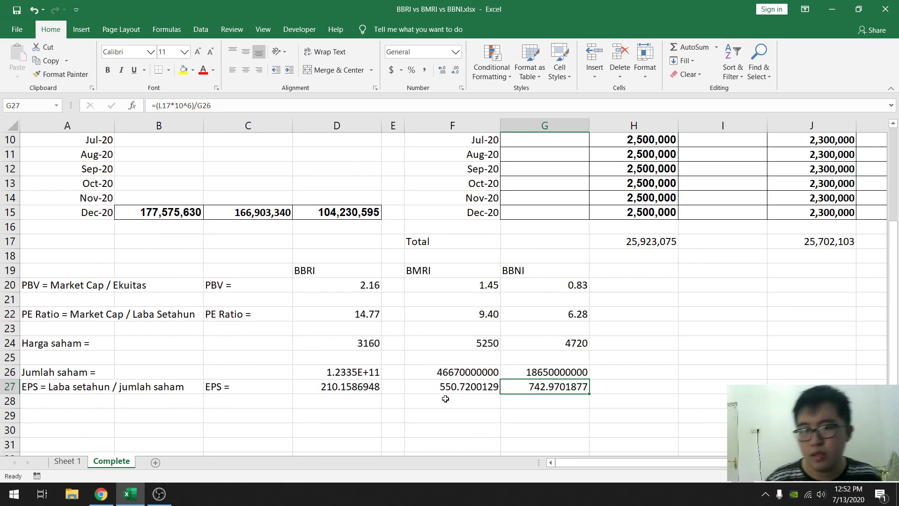
- Enter the description "BV = Ekuitas / jumlah saham" in A28 and the label "BV =" in C28
{"action": "left_click", "coordinate": [64, 402]}
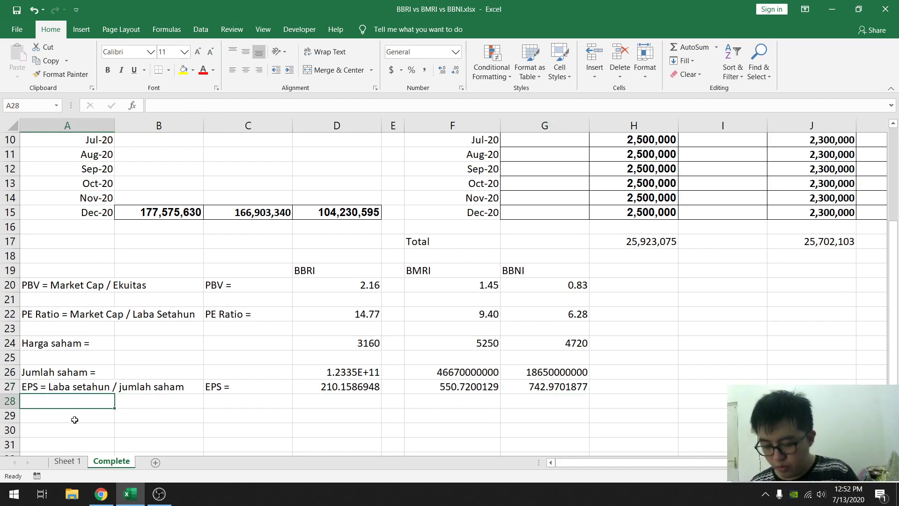
{"action": "type", "text": "BV ="}
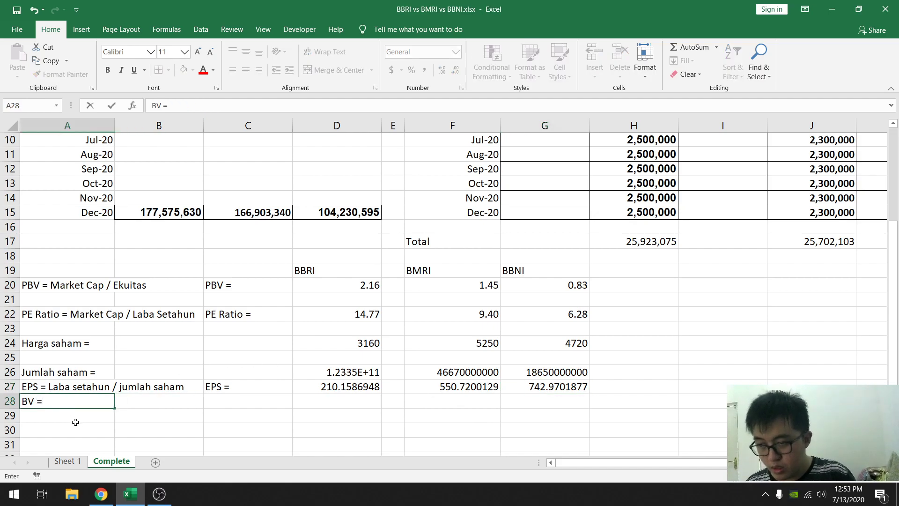
{"action": "type", "text": " Ekuitas "}
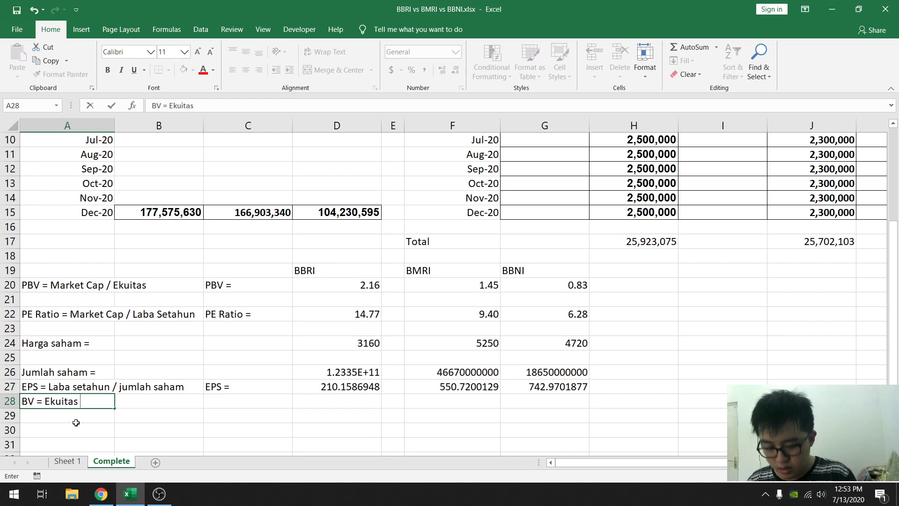
{"action": "type", "text": "/ jumla"}
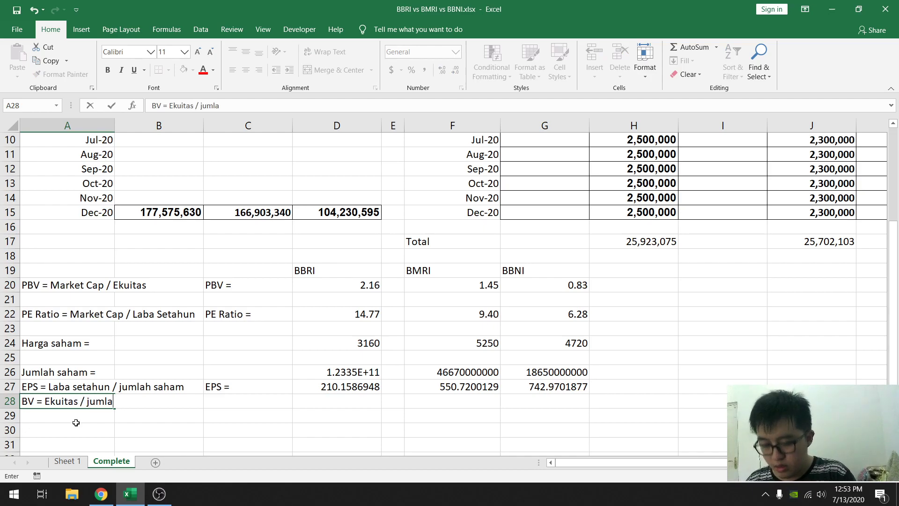
{"action": "key", "text": "Tab"}
{"action": "key", "text": "Tab"}
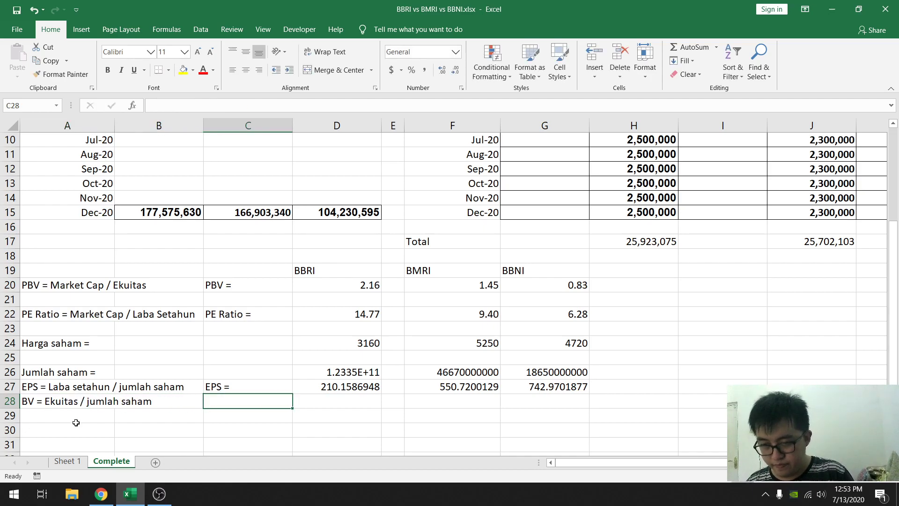
{"action": "type", "text": "BV ="}
{"action": "key", "text": "Tab"}
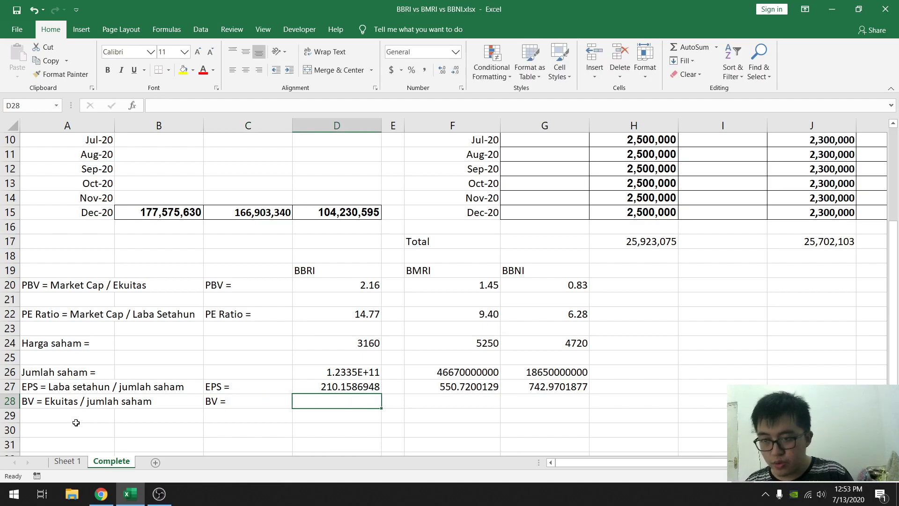
- Calculate BBRI's book value per share in D28 with the formula =(B15*10^6)/D26
{"action": "type", "text": "="}
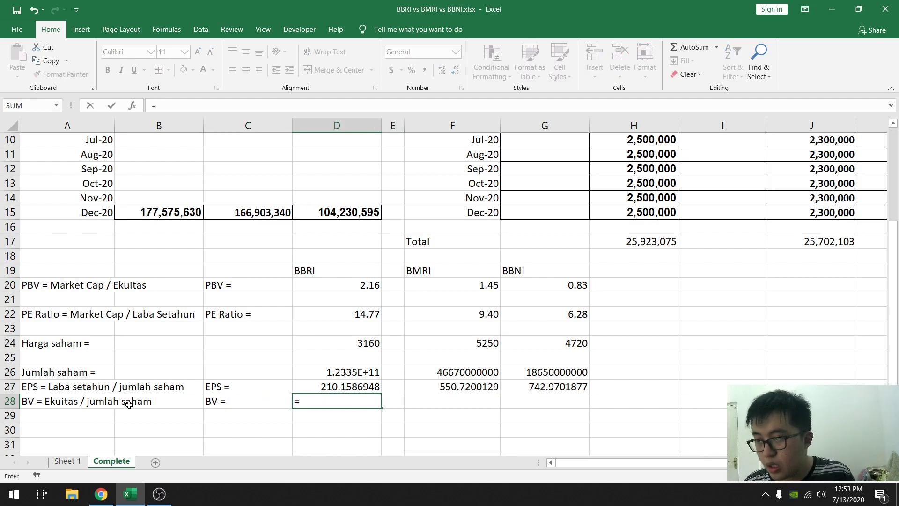
{"action": "left_click", "coordinate": [180, 214]}
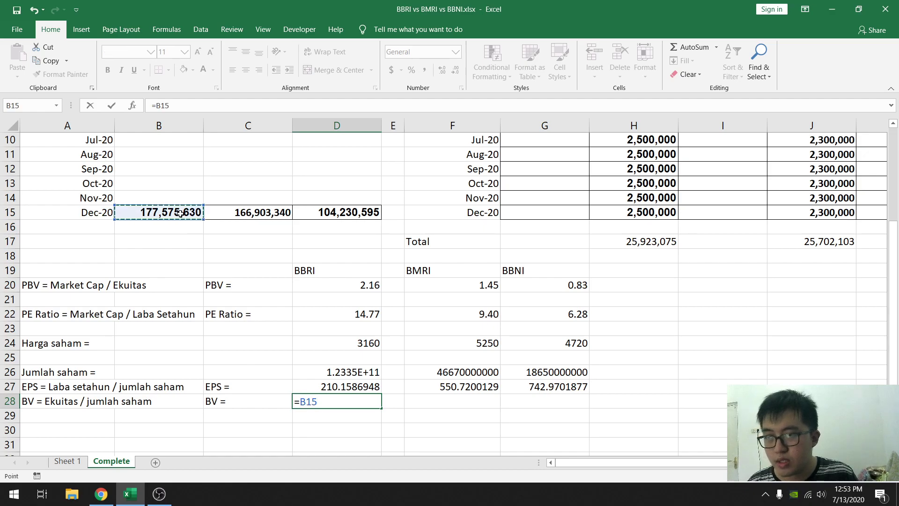
{"action": "left_click", "coordinate": [224, 106]}
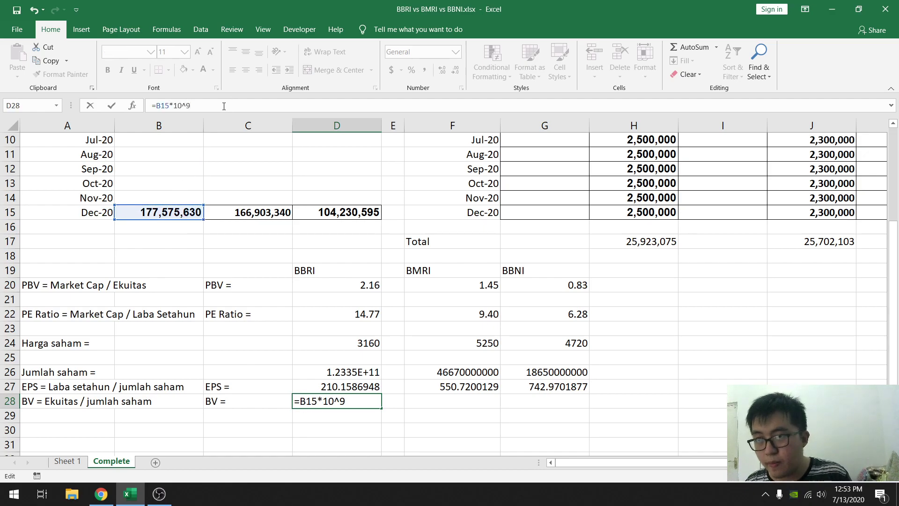
{"action": "type", "text": "*10^6"}
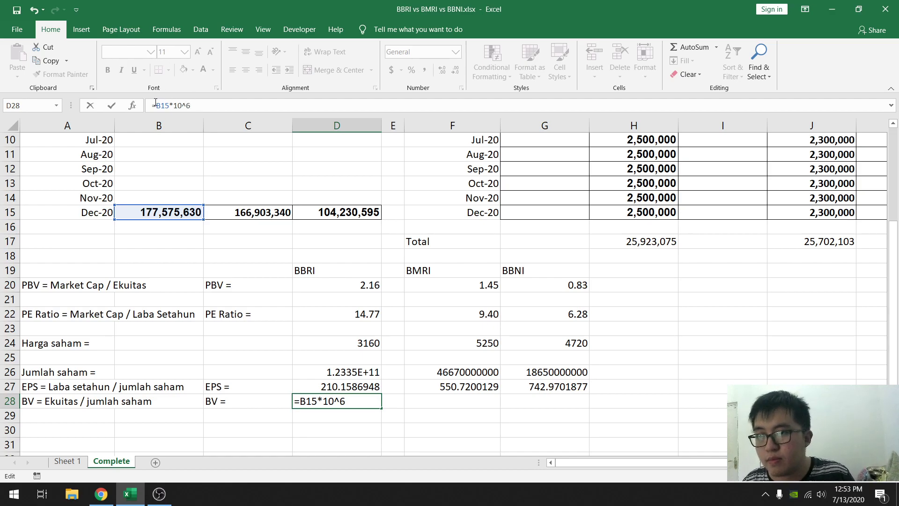
{"action": "type", "text": "("}
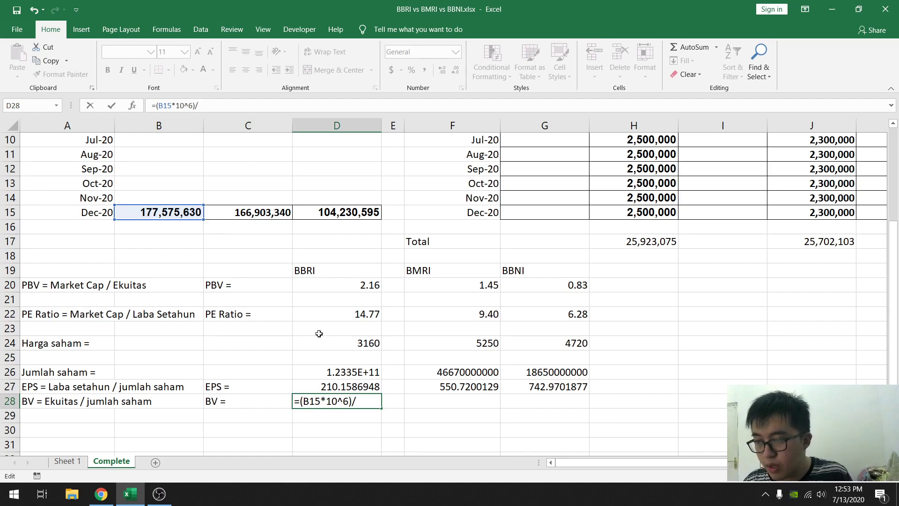
{"action": "left_click", "coordinate": [328, 371]}
{"action": "key", "text": "Return"}
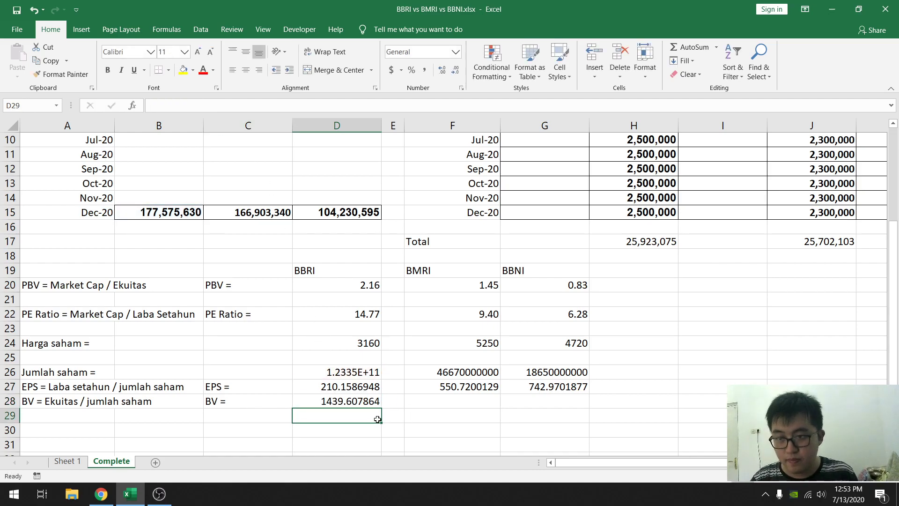
- Copy BBRI's BV formula to BMRI's cell F28 and change its equity reference to C15, making it =(C15*10^6)/F26
{"action": "left_click", "coordinate": [340, 402]}
{"action": "key", "text": "ctrl+c"}
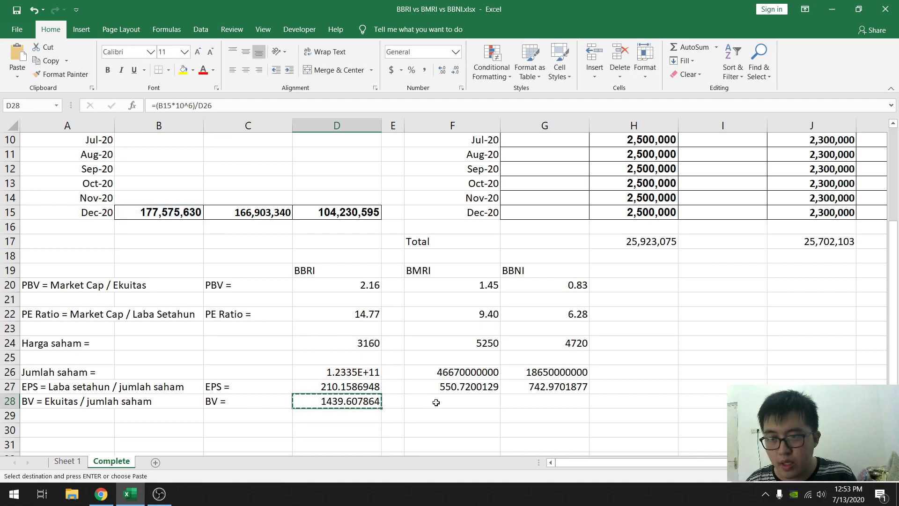
{"action": "left_click", "coordinate": [437, 401]}
{"action": "key", "text": "ctrl+v"}
{"action": "double_click", "coordinate": [438, 401]}
{"action": "left_click", "coordinate": [253, 212]}
{"action": "key", "text": "Return"}
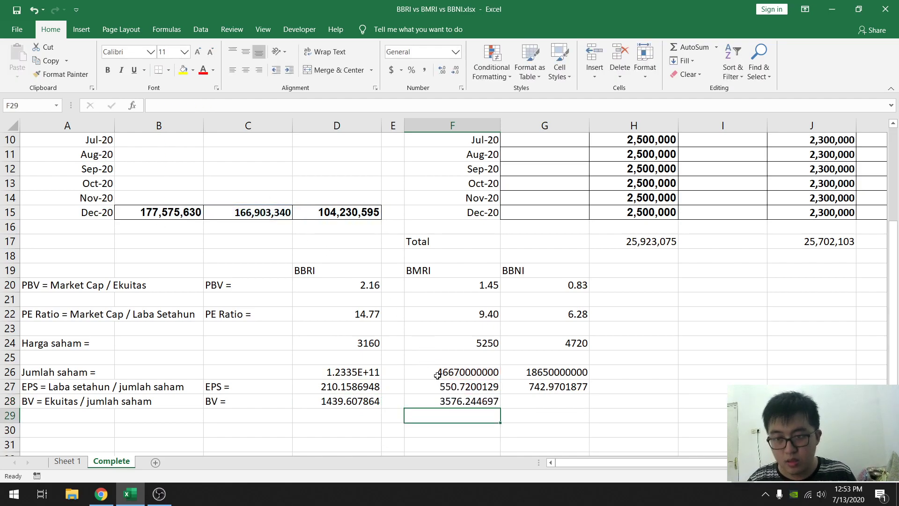
- Check BMRI's BV formula, copy it to BBNI's cell G28 and verify the references there
{"action": "left_click", "coordinate": [471, 402]}
{"action": "scroll", "coordinate": [466, 381], "scroll_direction": "up", "scroll_amount": 3}
{"action": "scroll", "coordinate": [449, 375], "scroll_direction": "down", "scroll_amount": 5}
{"action": "scroll", "coordinate": [471, 329], "scroll_direction": "up", "scroll_amount": 1}
{"action": "double_click", "coordinate": [461, 358]}
{"action": "key", "text": "Escape"}
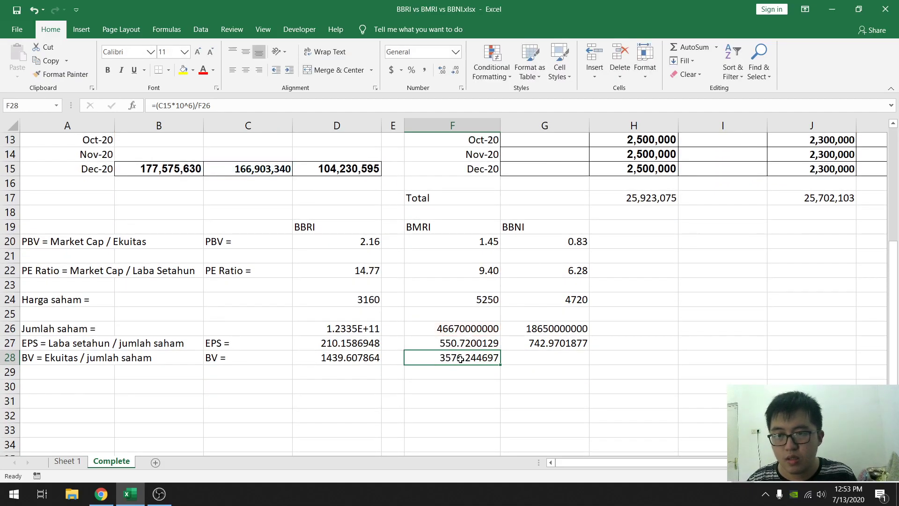
{"action": "key", "text": "ctrl+c"}
{"action": "left_click", "coordinate": [518, 358]}
{"action": "key", "text": "ctrl+v"}
{"action": "double_click", "coordinate": [518, 358]}
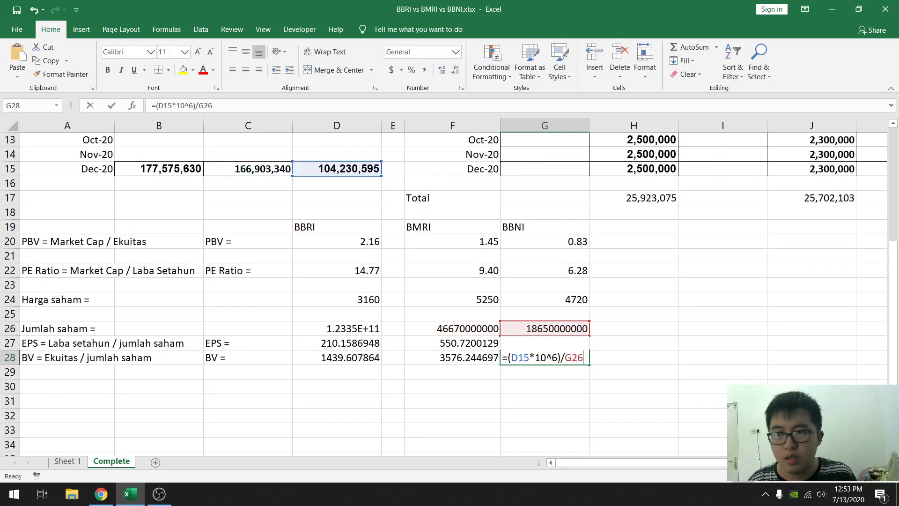
{"action": "scroll", "coordinate": [193, 300], "scroll_direction": "up", "scroll_amount": 3}
{"action": "scroll", "coordinate": [232, 298], "scroll_direction": "down", "scroll_amount": 2}
{"action": "scroll", "coordinate": [305, 309], "scroll_direction": "up", "scroll_amount": 2}
{"action": "key", "text": "Escape"}
{"action": "scroll", "coordinate": [304, 309], "scroll_direction": "down", "scroll_amount": 4}
{"action": "scroll", "coordinate": [312, 308], "scroll_direction": "up", "scroll_amount": 3}
{"action": "scroll", "coordinate": [313, 308], "scroll_direction": "down", "scroll_amount": 3}
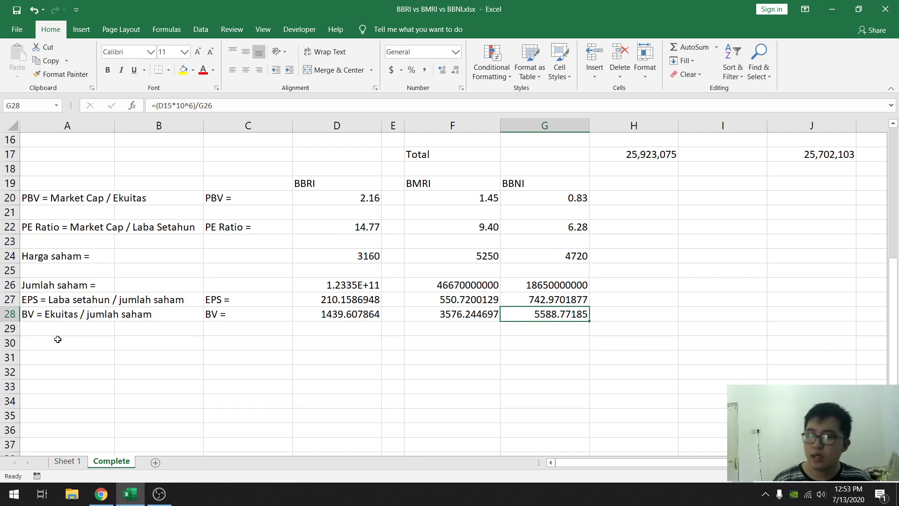
{"action": "scroll", "coordinate": [392, 264], "scroll_direction": "up", "scroll_amount": 3}
{"action": "scroll", "coordinate": [350, 285], "scroll_direction": "down", "scroll_amount": 2}
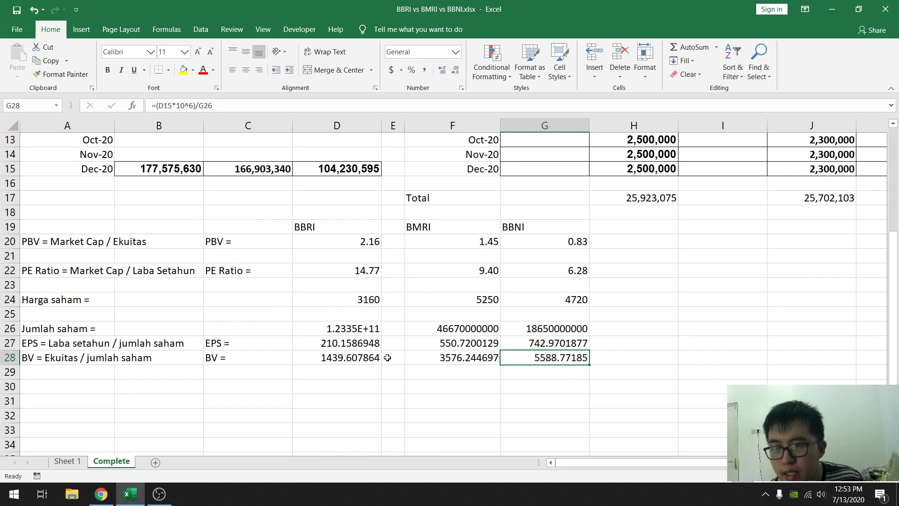
- Switch to Chrome and open the Fundachart page on Stockbit
{"action": "left_click", "coordinate": [101, 494]}
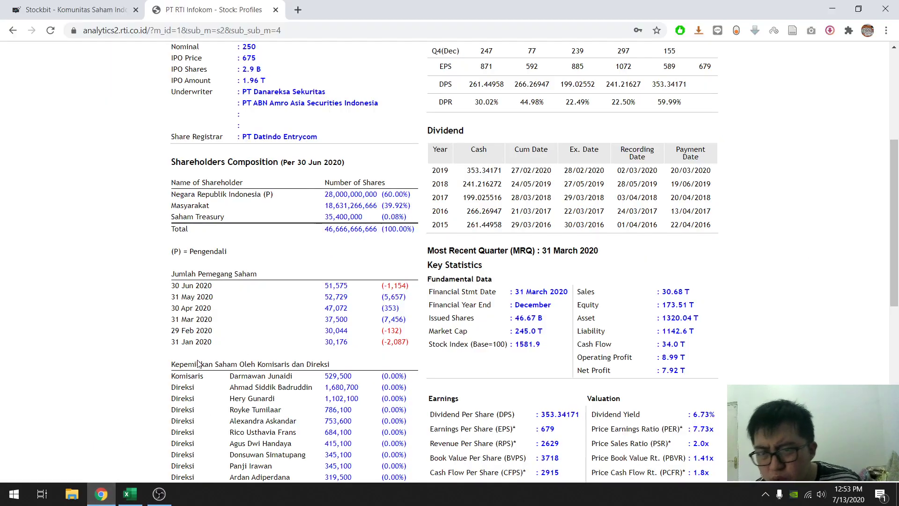
{"action": "scroll", "coordinate": [286, 146], "scroll_direction": "up", "scroll_amount": 6}
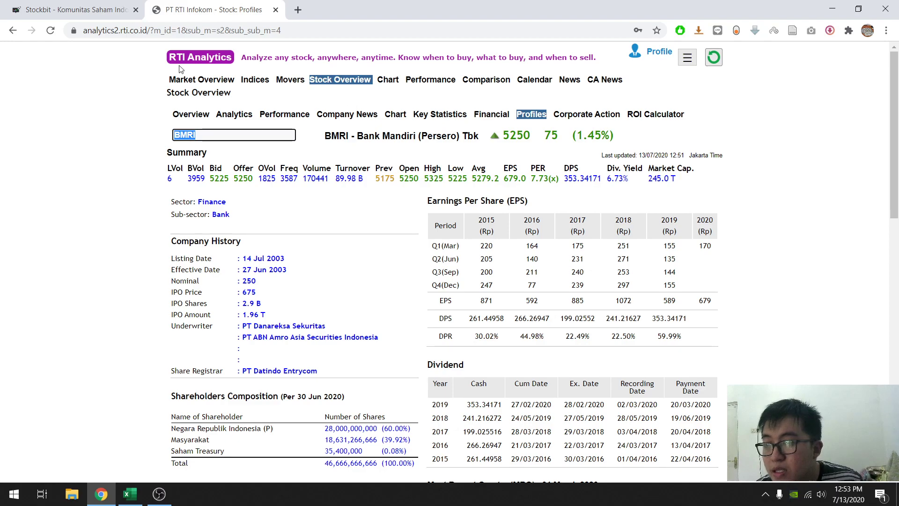
{"action": "left_click", "coordinate": [44, 5]}
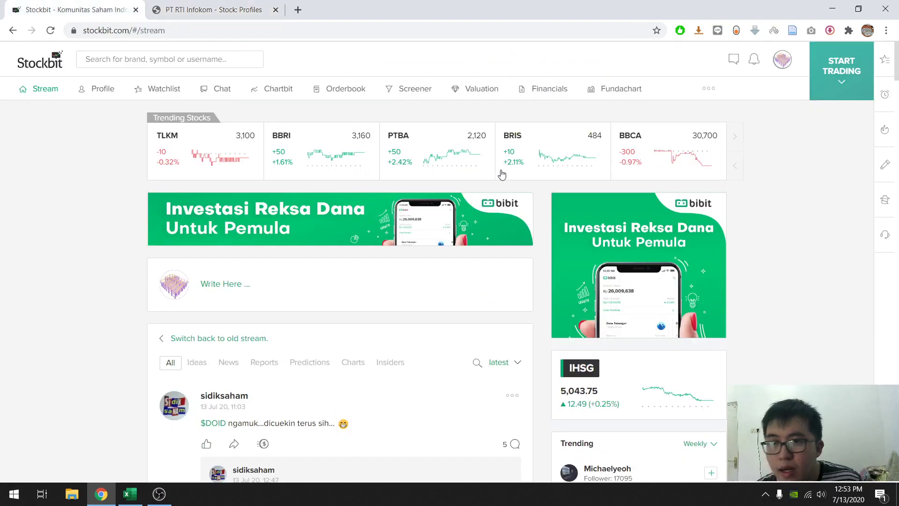
{"action": "left_click", "coordinate": [604, 90]}
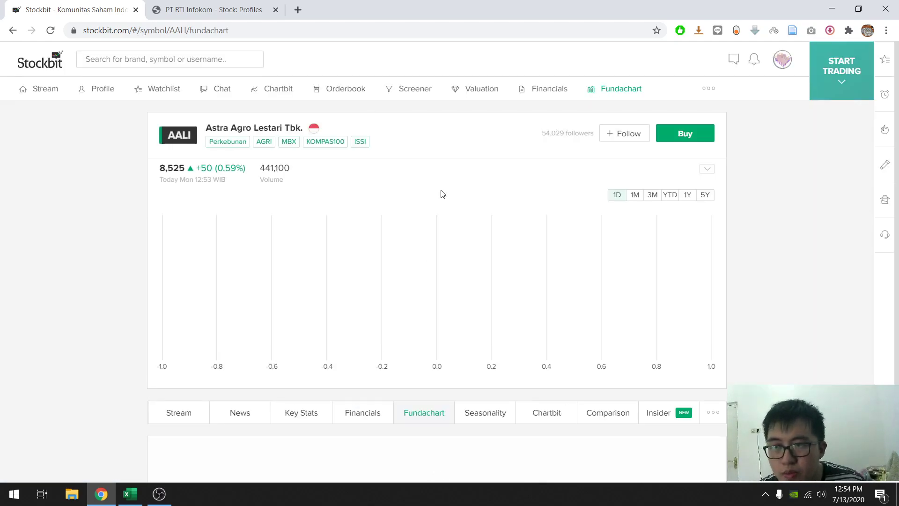
{"action": "scroll", "coordinate": [328, 187], "scroll_direction": "down", "scroll_amount": 3}
{"action": "scroll", "coordinate": [349, 192], "scroll_direction": "down", "scroll_amount": 5}
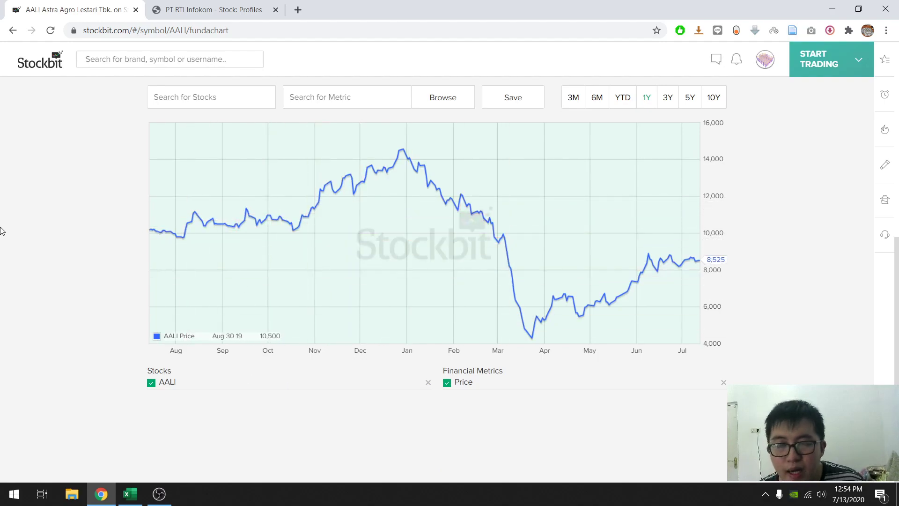
- Add the stock BBRI to the Fundachart
{"action": "scroll", "coordinate": [59, 215], "scroll_direction": "up", "scroll_amount": 3}
{"action": "left_click", "coordinate": [178, 218]}
{"action": "type", "text": "bbri"}
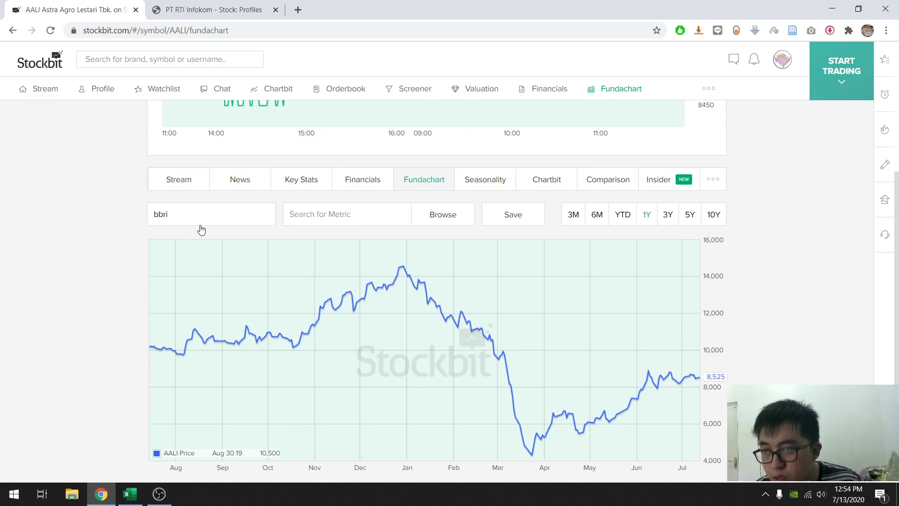
{"action": "left_click", "coordinate": [213, 246]}
- Hide the Price metric and the AALI stock from the Fundachart
{"action": "left_click", "coordinate": [353, 219]}
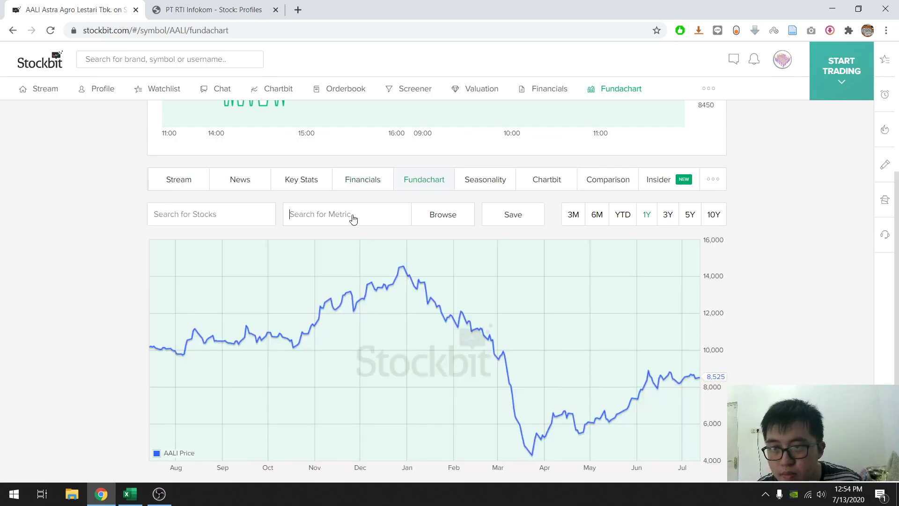
{"action": "scroll", "coordinate": [356, 221], "scroll_direction": "down", "scroll_amount": 3}
{"action": "left_click", "coordinate": [447, 382]}
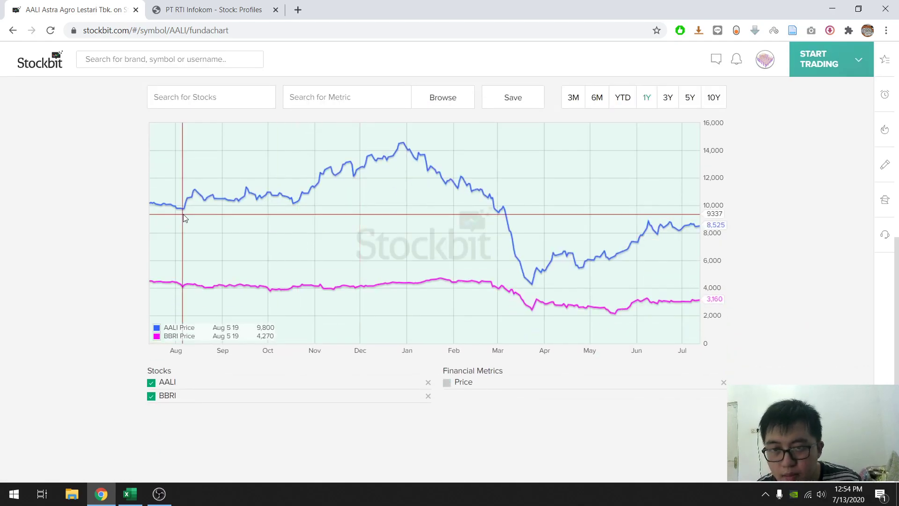
{"action": "left_click", "coordinate": [150, 382]}
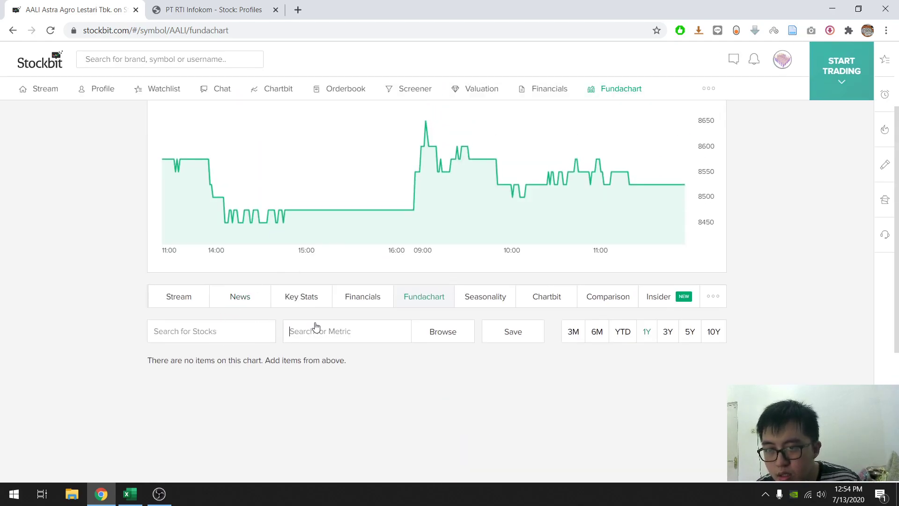
- Search the metrics for "pe ratio" and add Current PE Ratio (Annualised) to BBRI's chart
{"action": "left_click", "coordinate": [316, 327]}
{"action": "type", "text": "pe rat"}
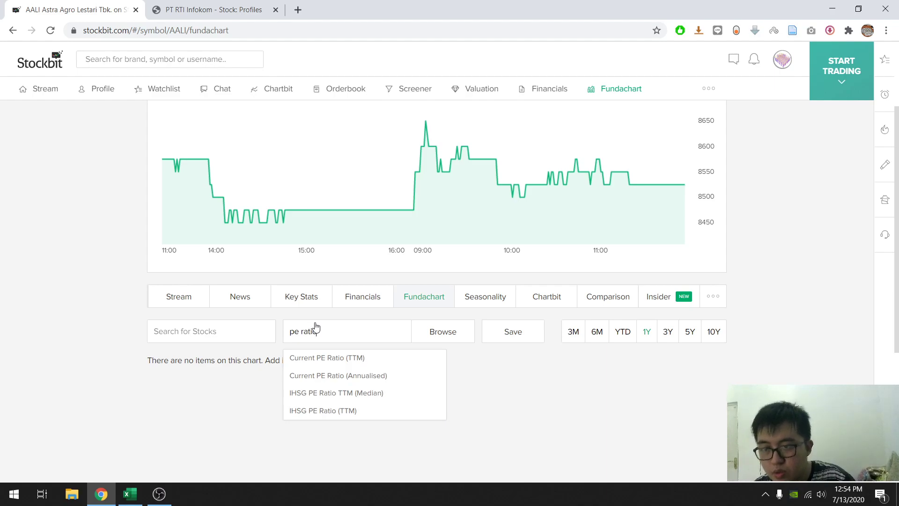
{"action": "type", "text": "io"}
{"action": "scroll", "coordinate": [353, 317], "scroll_direction": "down", "scroll_amount": 3}
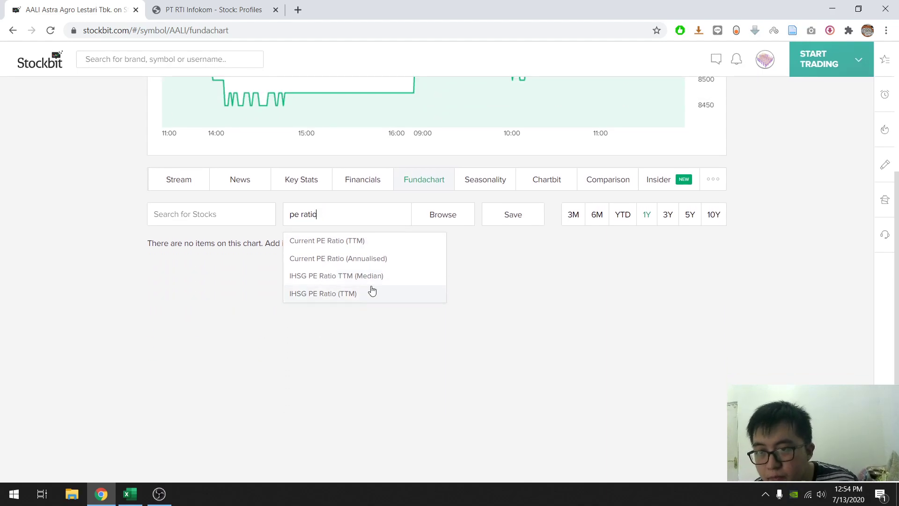
{"action": "left_click", "coordinate": [375, 259]}
{"action": "scroll", "coordinate": [347, 226], "scroll_direction": "down", "scroll_amount": 3}
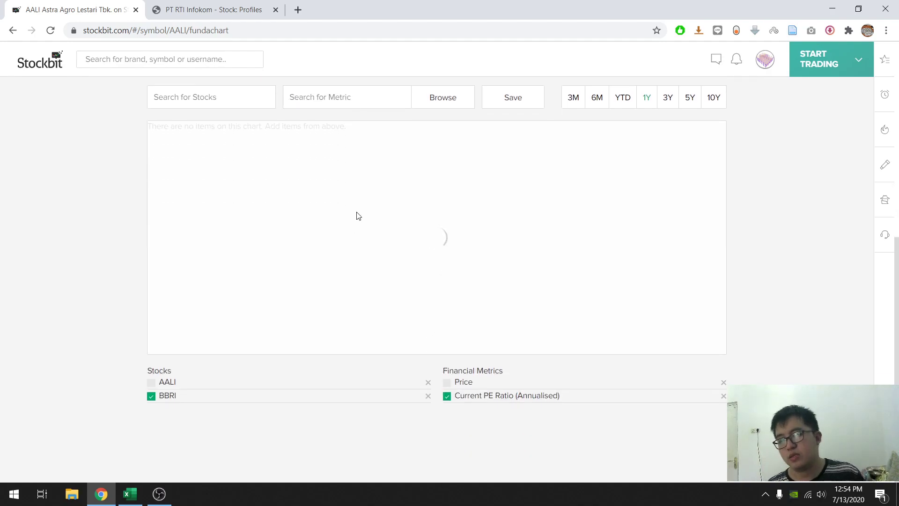
{"action": "scroll", "coordinate": [357, 215], "scroll_direction": "up", "scroll_amount": 3}
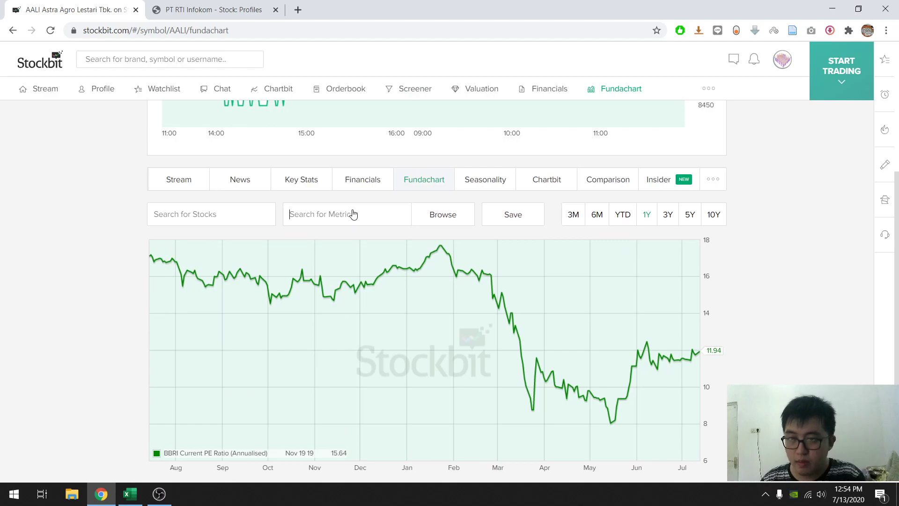
- Search the metrics for "pe" and add +2 PE Standard Deviation and +1 PE Standard Deviation to BBRI's chart
{"action": "type", "text": "pe"}
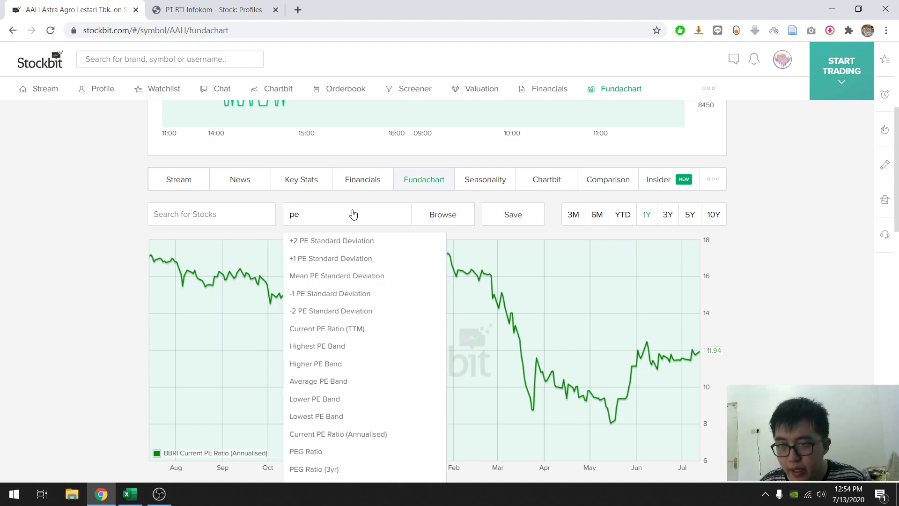
{"action": "left_click", "coordinate": [349, 241]}
- Add the Mean, -1 and -2 PE Standard Deviation metrics to BBRI's chart
{"action": "type", "text": "pe"}
{"action": "left_click", "coordinate": [339, 258]}
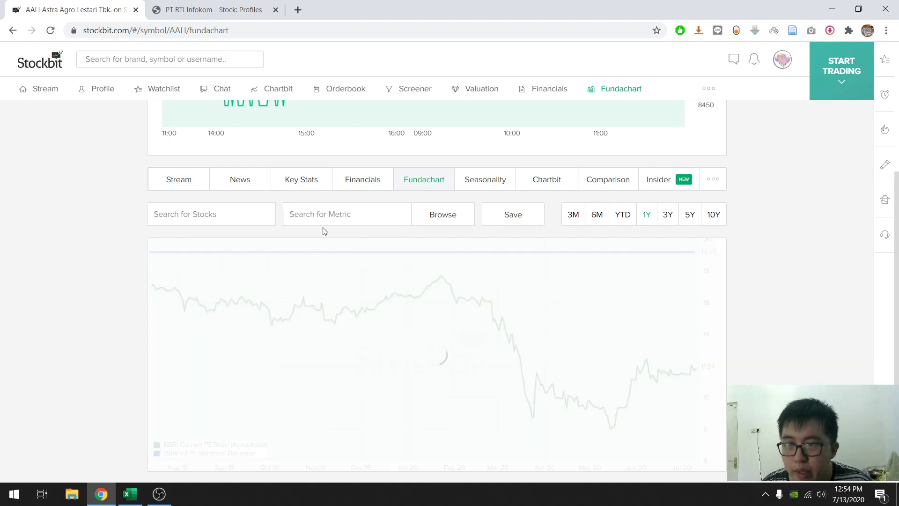
{"action": "left_click", "coordinate": [321, 216]}
{"action": "type", "text": "pe"}
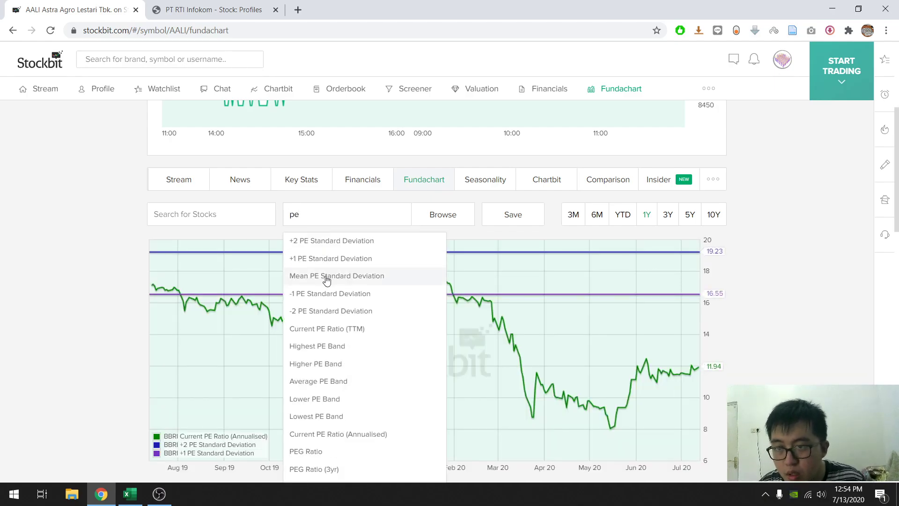
{"action": "left_click", "coordinate": [326, 276]}
{"action": "left_click", "coordinate": [322, 225]}
{"action": "type", "text": "pe"}
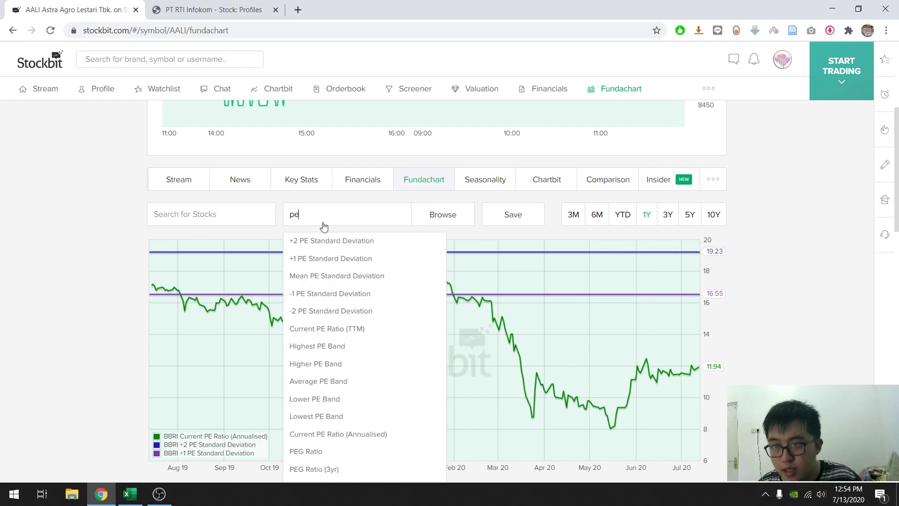
{"action": "left_click", "coordinate": [309, 294]}
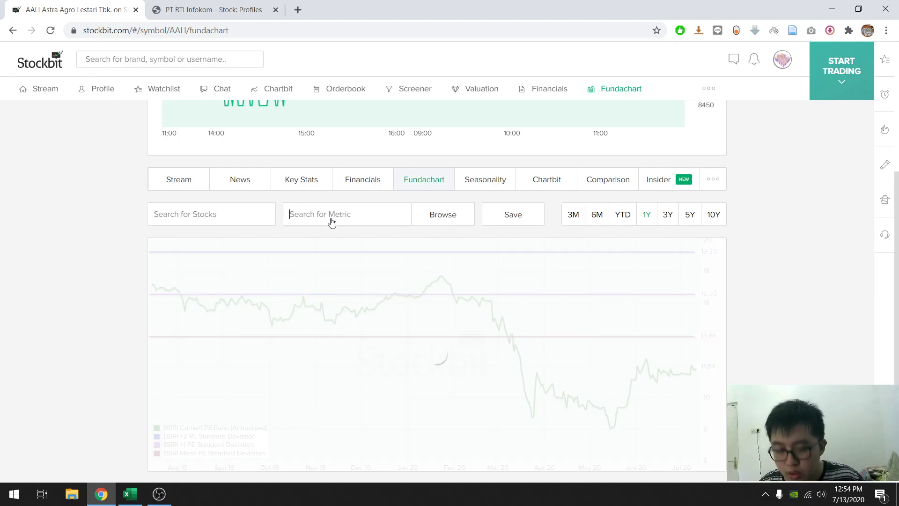
{"action": "type", "text": "pe"}
{"action": "left_click", "coordinate": [321, 313]}
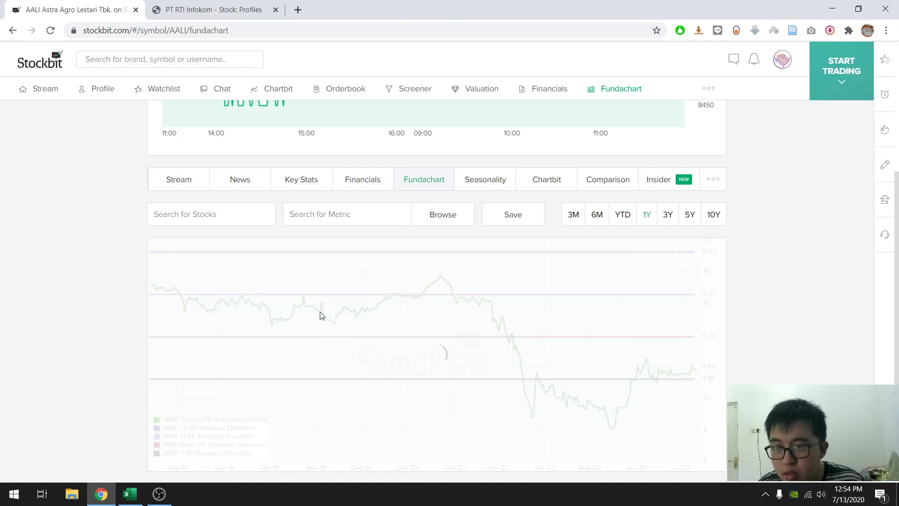
- Compare BBRI's PE bands over the 6M and YTD periods, then return the chart to 1Y
{"action": "scroll", "coordinate": [325, 234], "scroll_direction": "down", "scroll_amount": 3}
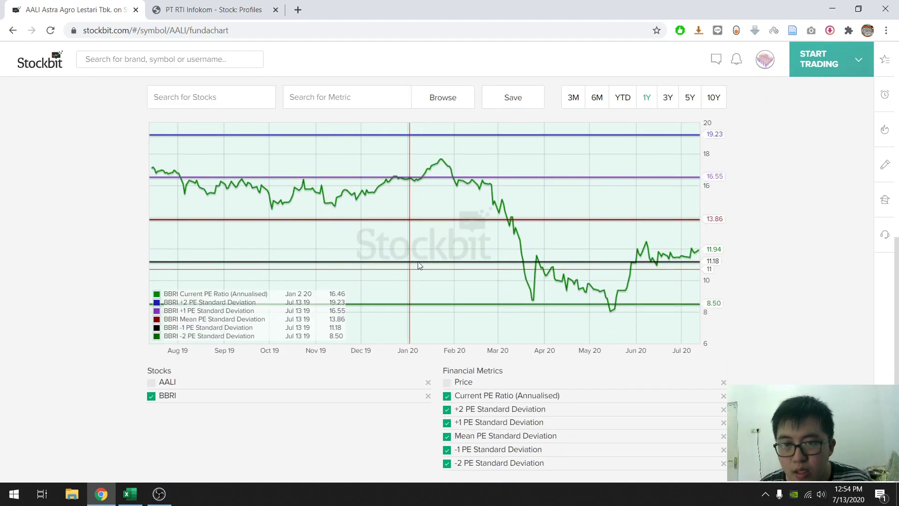
{"action": "scroll", "coordinate": [572, 196], "scroll_direction": "up", "scroll_amount": 1}
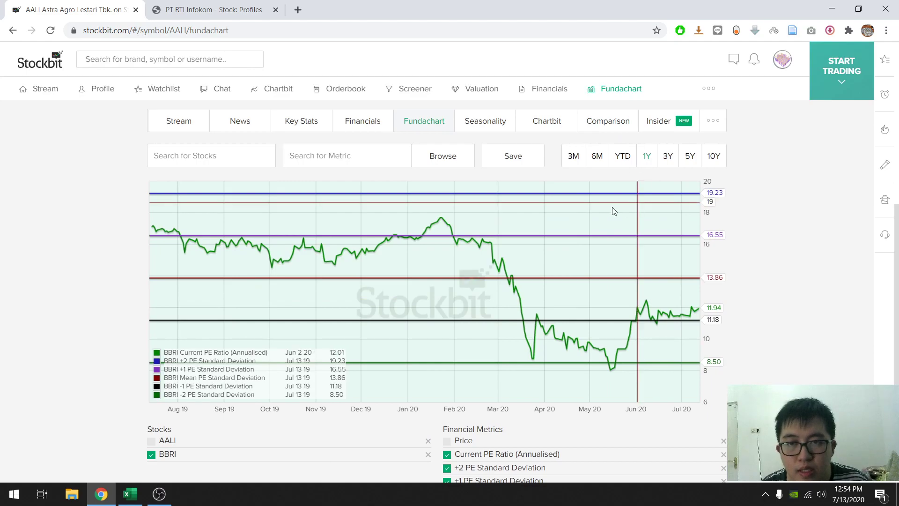
{"action": "left_click", "coordinate": [598, 157]}
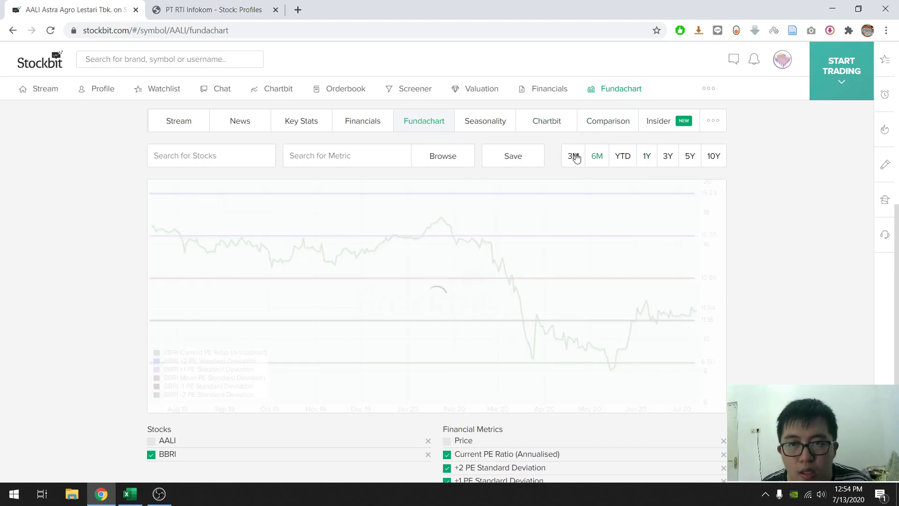
{"action": "left_click", "coordinate": [621, 157]}
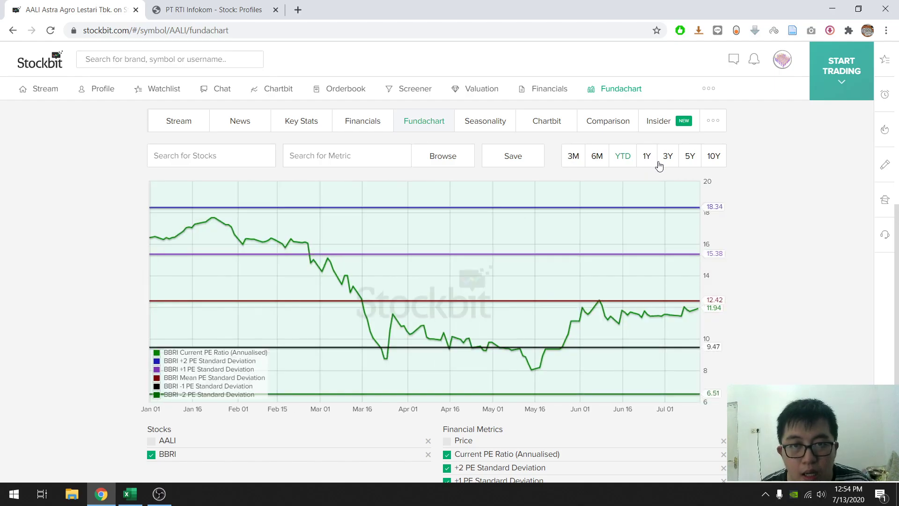
{"action": "left_click", "coordinate": [647, 163]}
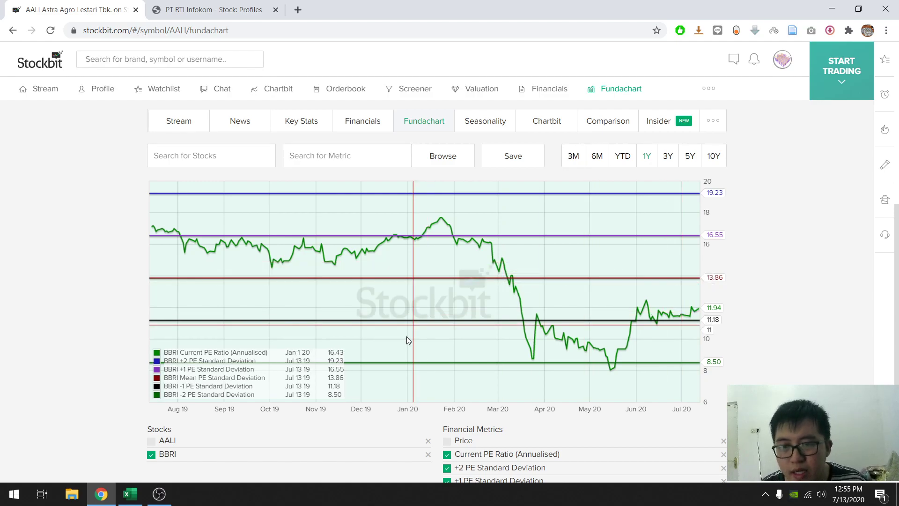
- Add the stocks BMRI and BBNI to the Fundachart
{"action": "scroll", "coordinate": [409, 331], "scroll_direction": "down", "scroll_amount": 1}
{"action": "scroll", "coordinate": [186, 233], "scroll_direction": "up", "scroll_amount": 2}
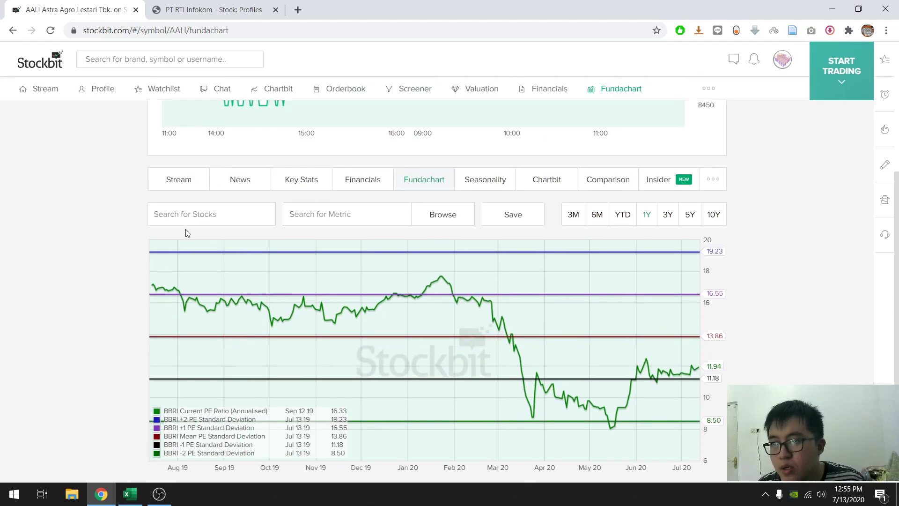
{"action": "left_click", "coordinate": [209, 223]}
{"action": "type", "text": "bmri"}
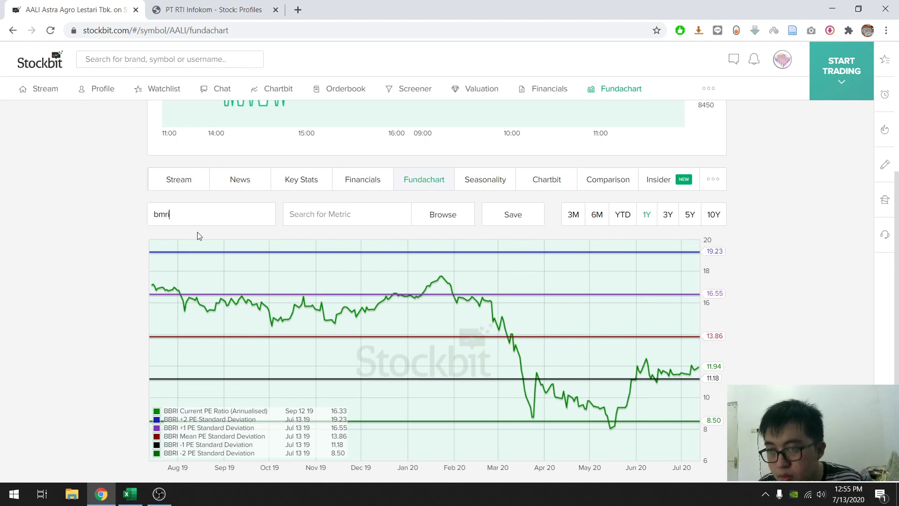
{"action": "left_click", "coordinate": [193, 240]}
{"action": "type", "text": "bbni"}
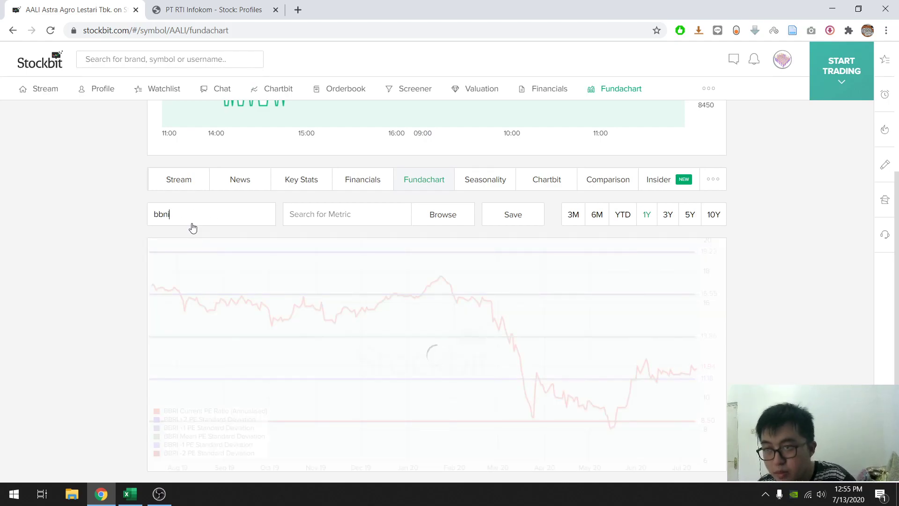
{"action": "left_click", "coordinate": [207, 244]}
{"action": "scroll", "coordinate": [106, 239], "scroll_direction": "down", "scroll_amount": 3}
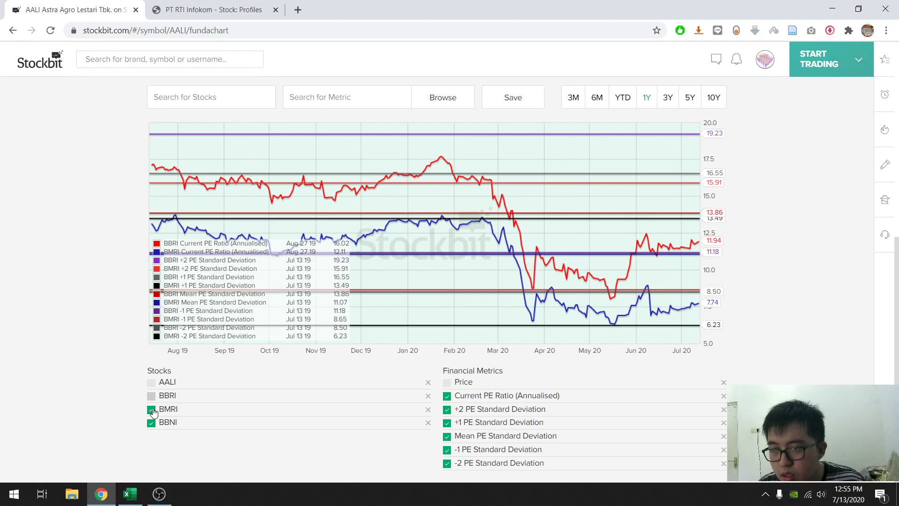
- Try to hide BMRI and BBNI so that the Fundachart plots only BBRI
{"action": "left_click", "coordinate": [150, 424]}
{"action": "left_click", "coordinate": [150, 409]}
{"action": "left_click", "coordinate": [151, 395]}
{"action": "scroll", "coordinate": [651, 281], "scroll_direction": "up", "scroll_amount": 8}
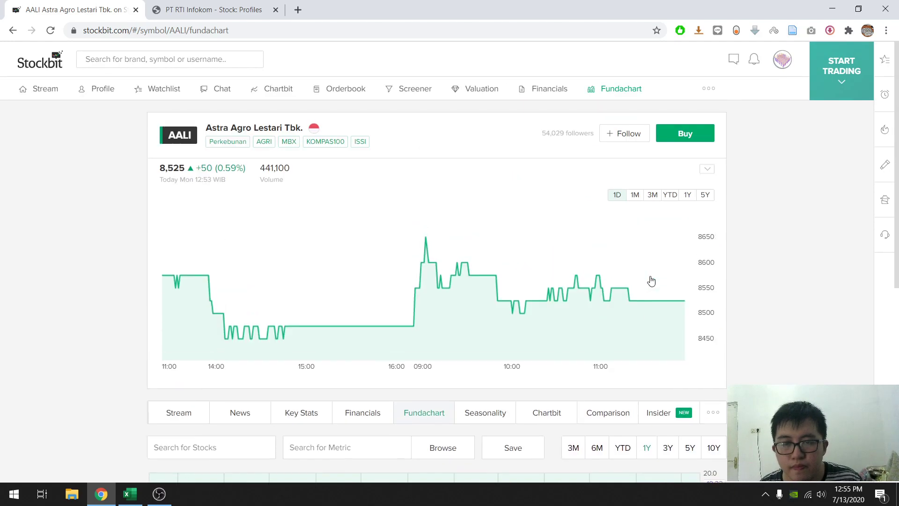
{"action": "scroll", "coordinate": [651, 281], "scroll_direction": "down", "scroll_amount": 7}
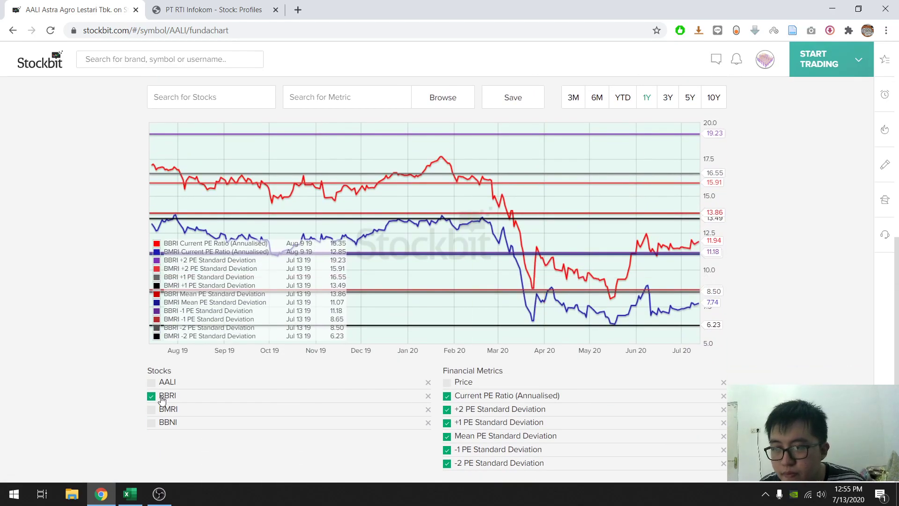
{"action": "left_click", "coordinate": [461, 398]}
{"action": "left_click", "coordinate": [461, 399]}
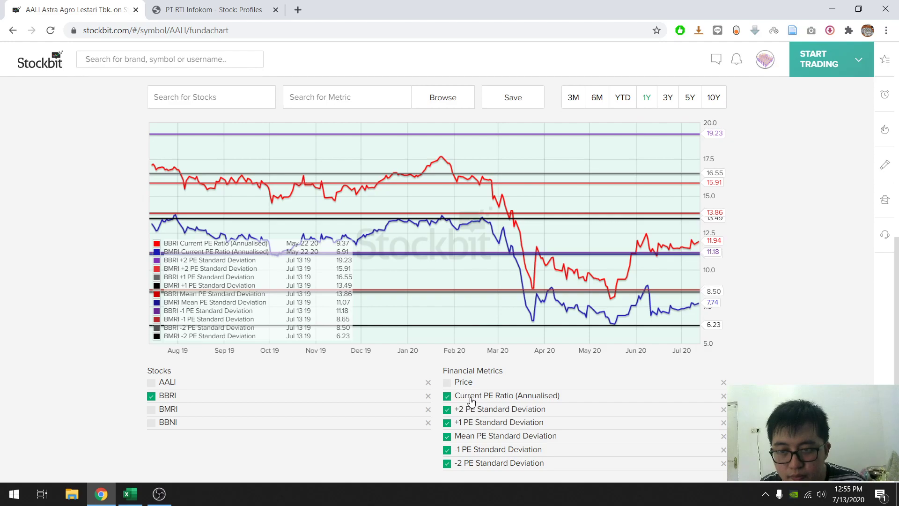
{"action": "double_click", "coordinate": [153, 398]}
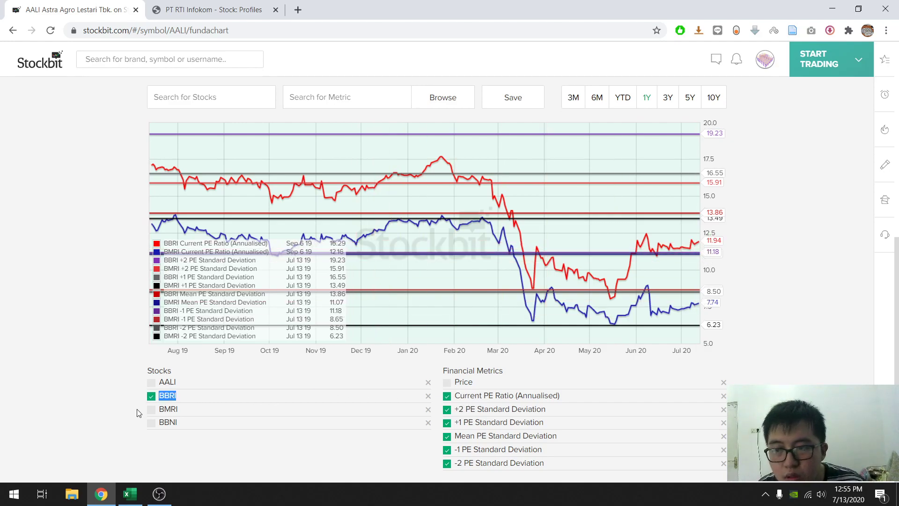
{"action": "left_click", "coordinate": [99, 402]}
{"action": "scroll", "coordinate": [412, 304], "scroll_direction": "up", "scroll_amount": 3}
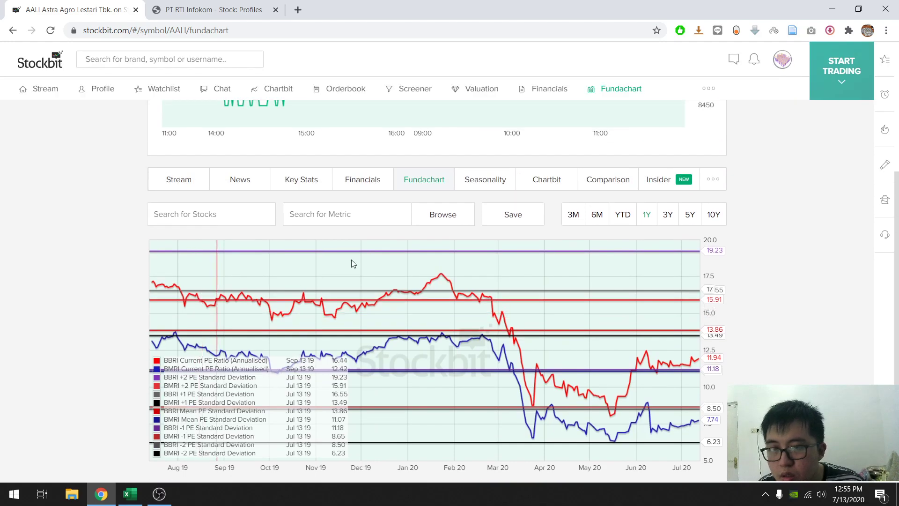
- Reload the Fundachart page and hide the AALI stock and the Price metric
{"action": "right_click", "coordinate": [35, 150]}
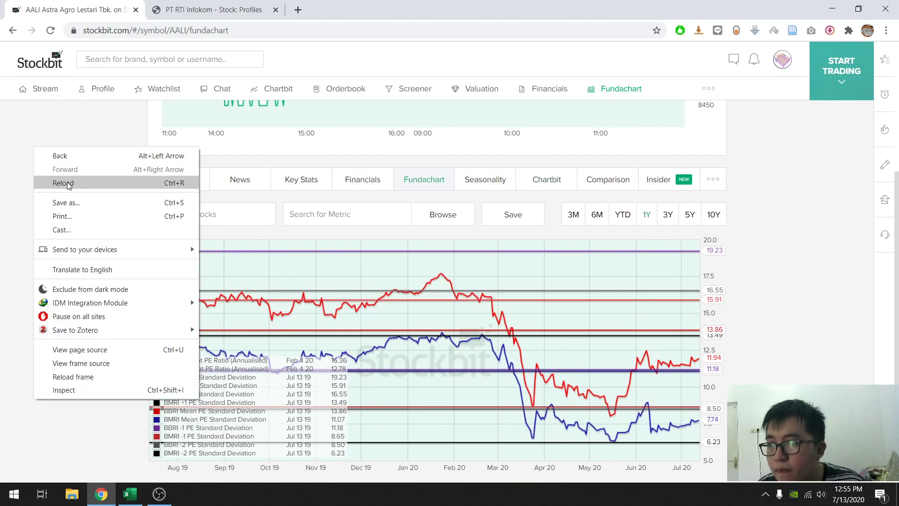
{"action": "left_click", "coordinate": [80, 182]}
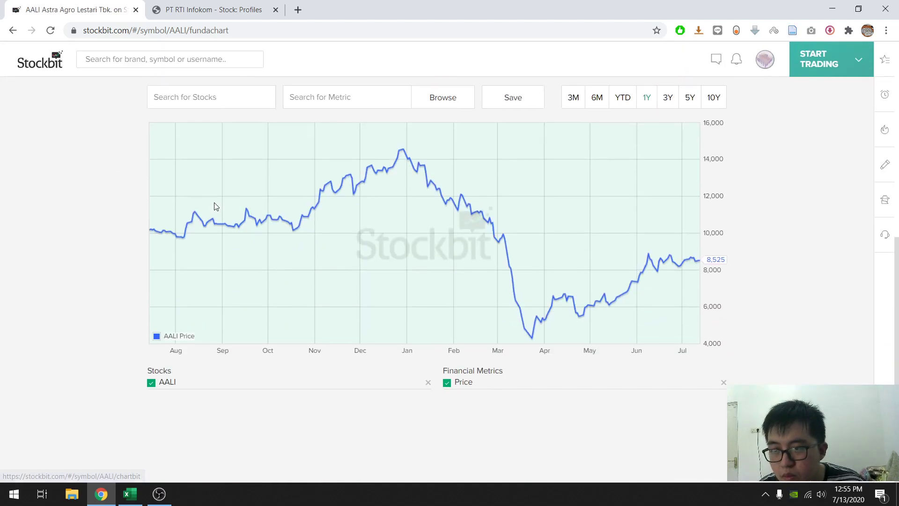
{"action": "left_click", "coordinate": [150, 383]}
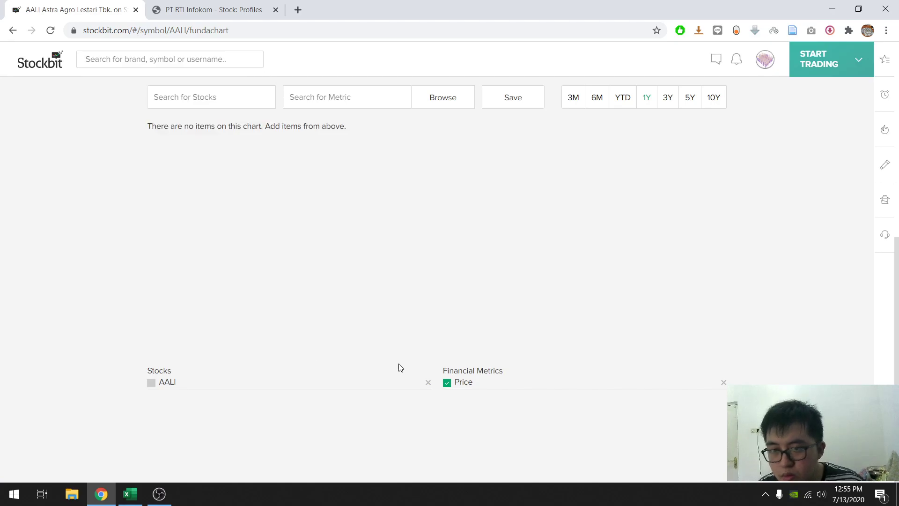
{"action": "left_click", "coordinate": [447, 383]}
- Search the metrics for "pe ra" and add Current PE Ratio (Annualised) to the empty Fundachart
{"action": "left_click", "coordinate": [325, 281]}
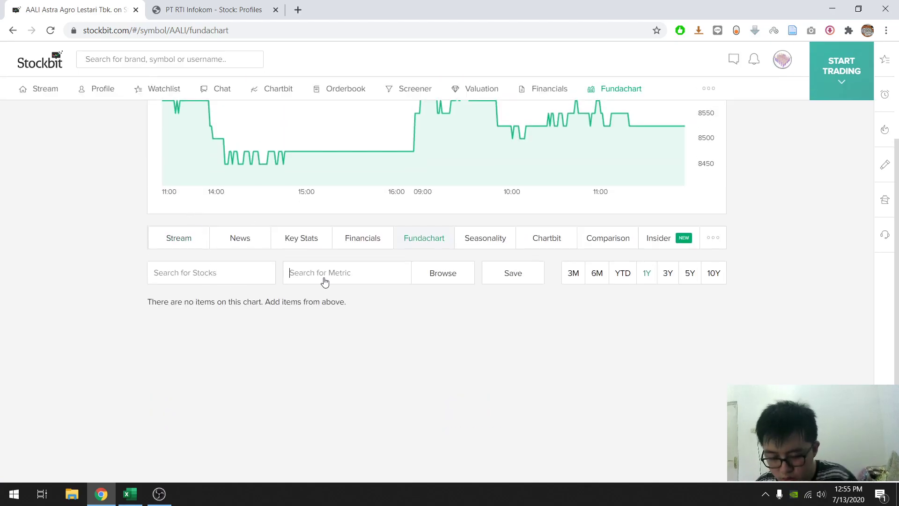
{"action": "type", "text": "pe ra"}
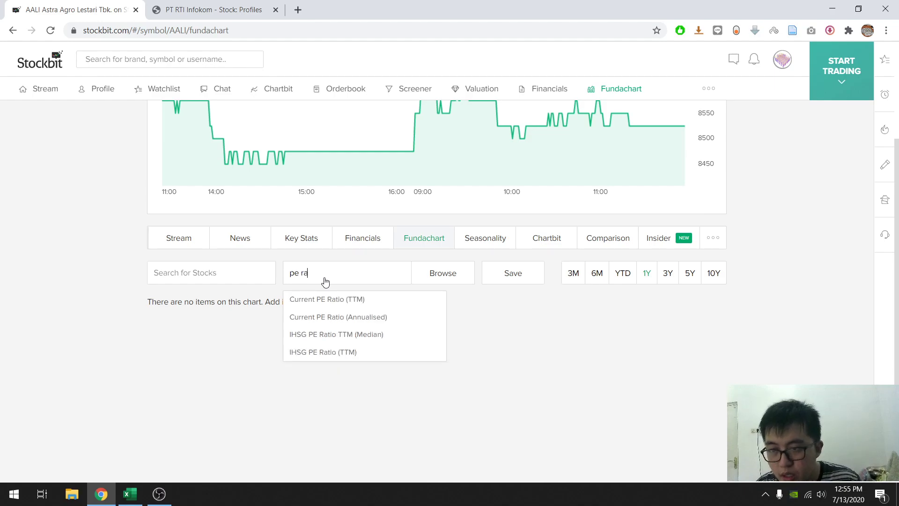
{"action": "left_click", "coordinate": [351, 321]}
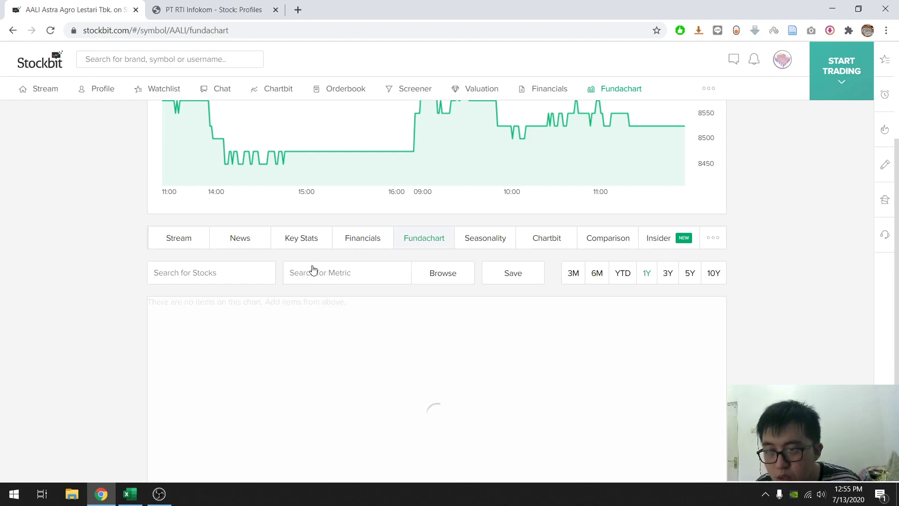
{"action": "scroll", "coordinate": [311, 267], "scroll_direction": "down", "scroll_amount": 3}
- Search the stocks for "bbri" and add BBRI to the reloaded Fundachart
{"action": "left_click", "coordinate": [204, 267]}
{"action": "type", "text": "bbr"}
{"action": "scroll", "coordinate": [218, 243], "scroll_direction": "down", "scroll_amount": 3}
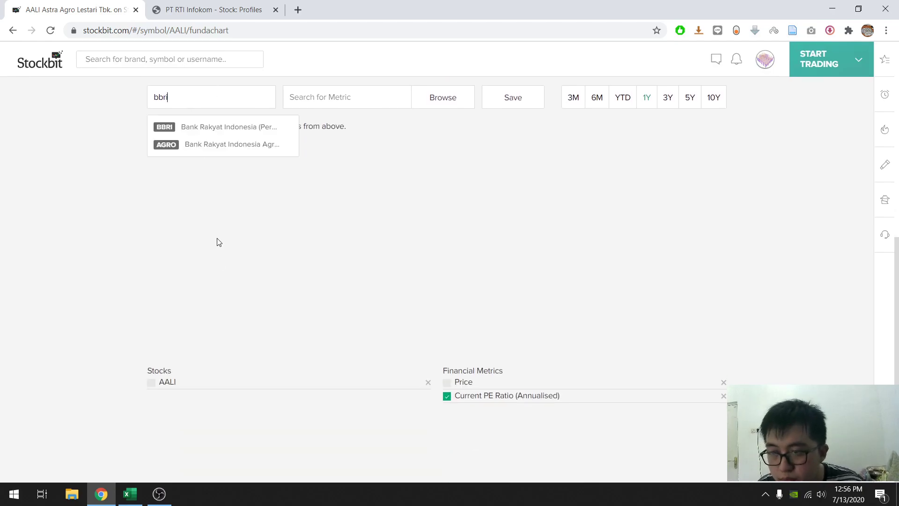
{"action": "left_click", "coordinate": [203, 133]}
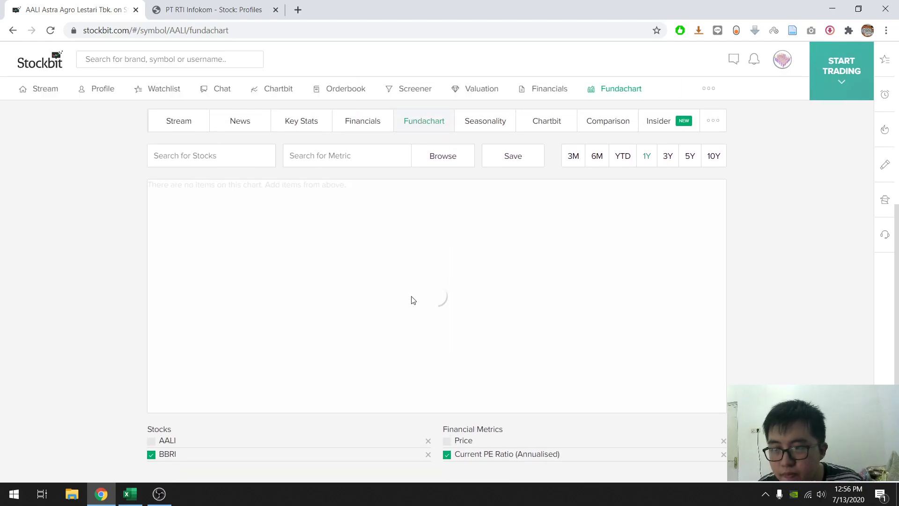
- Add the +2 and +1 PE Standard Deviation metrics to BBRI's reloaded chart
{"action": "left_click", "coordinate": [364, 156]}
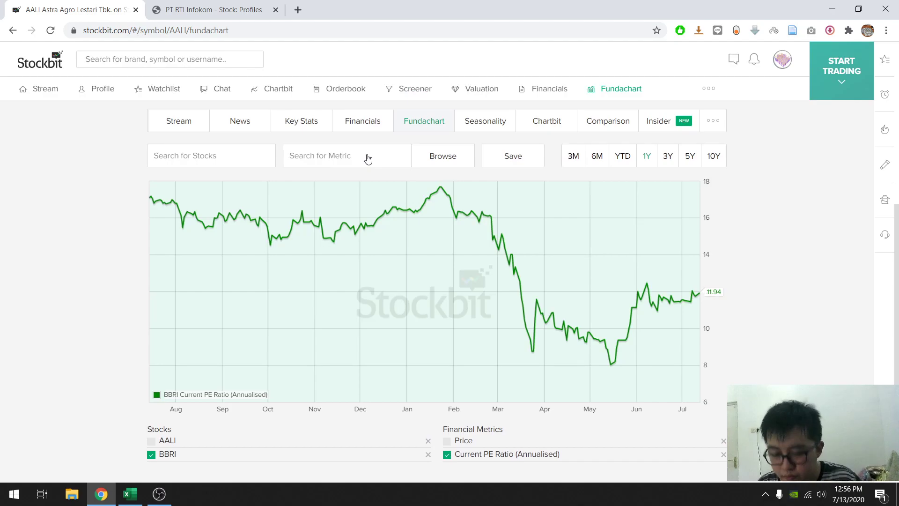
{"action": "type", "text": "pe"}
{"action": "left_click", "coordinate": [360, 182]}
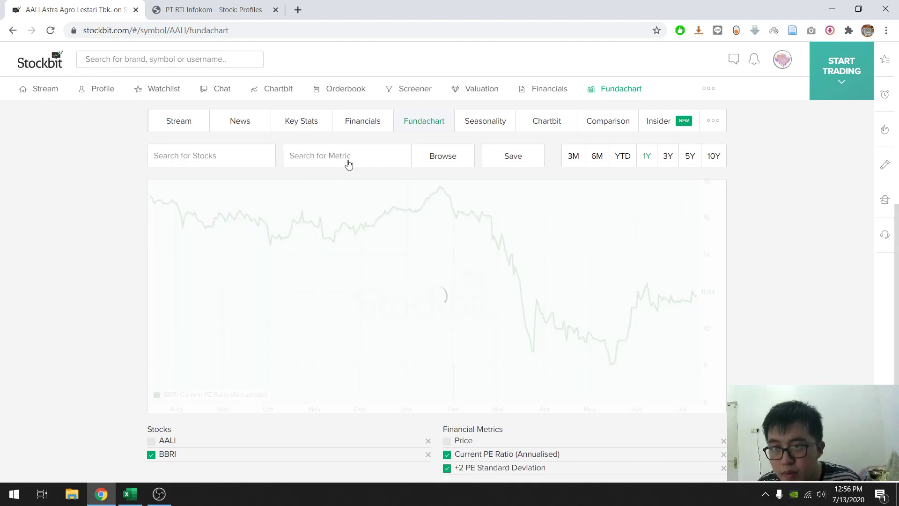
{"action": "type", "text": "pe"}
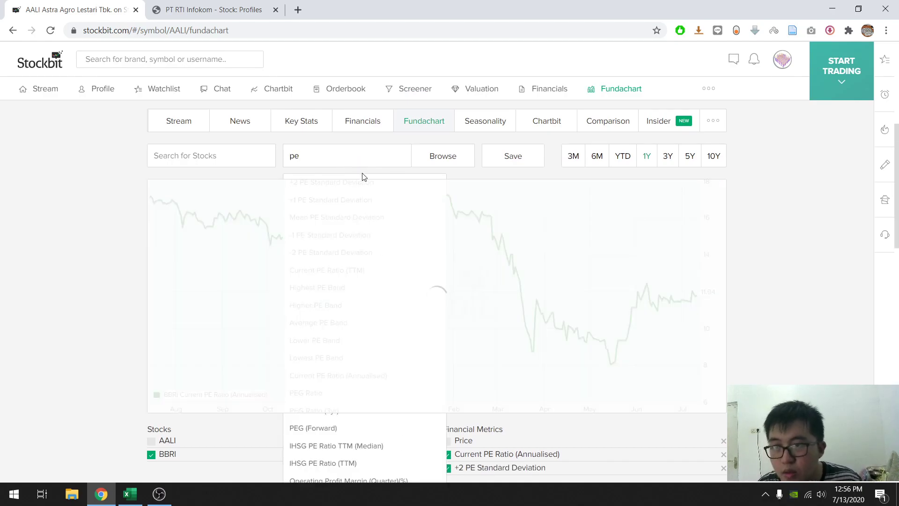
{"action": "left_click", "coordinate": [326, 200]}
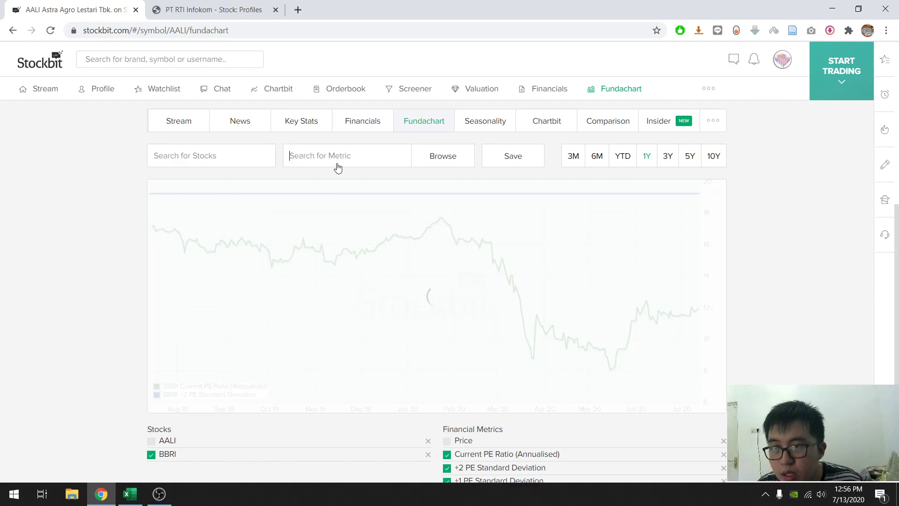
- Search the metrics for "pe" and add the Mean, -1 and -2 PE Standard Deviation metrics to BBRI's chart
{"action": "type", "text": "pe"}
{"action": "left_click", "coordinate": [311, 214]}
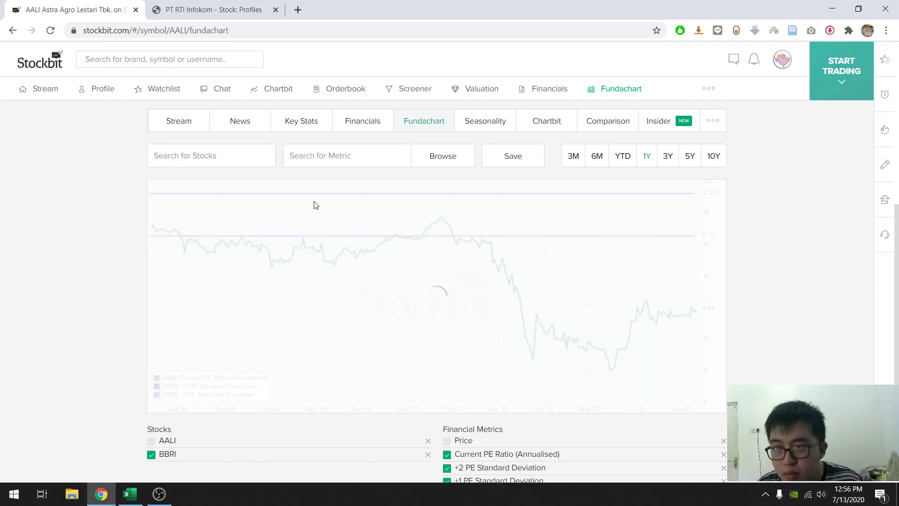
{"action": "type", "text": "pe"}
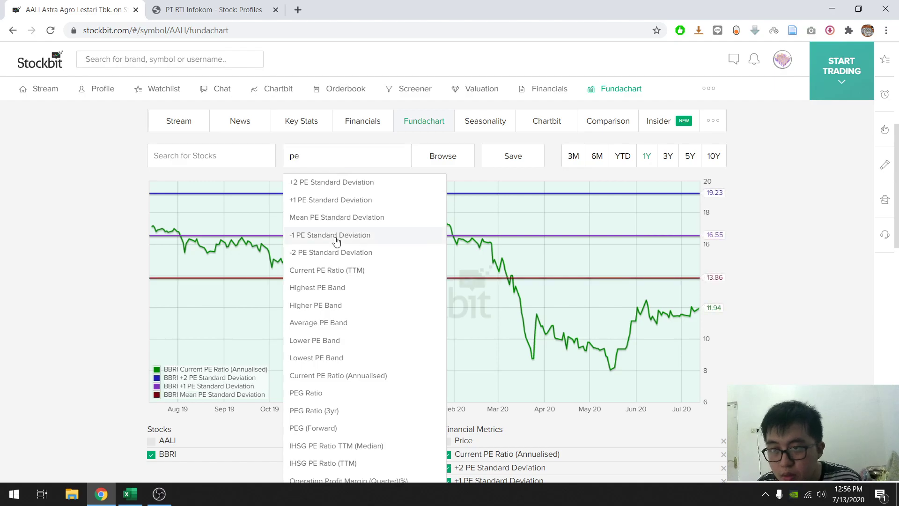
{"action": "left_click", "coordinate": [311, 234]}
{"action": "type", "text": "pe"}
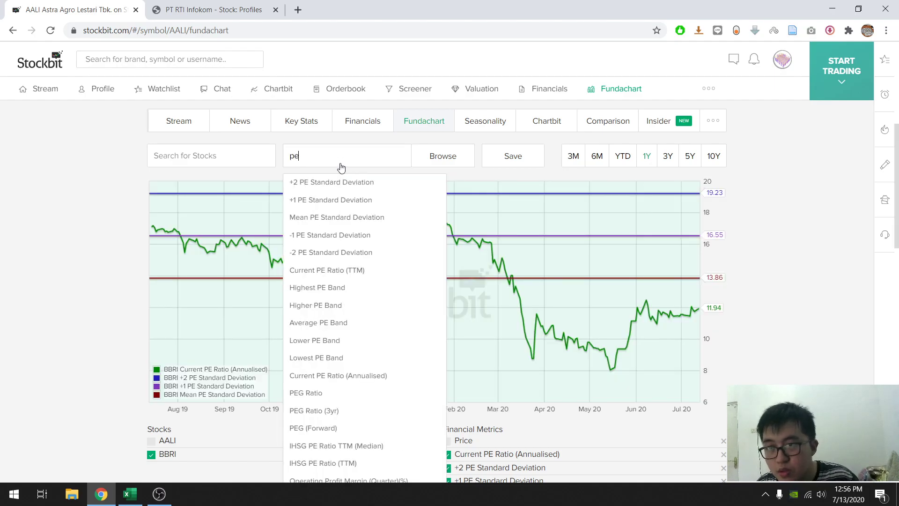
{"action": "left_click", "coordinate": [316, 249]}
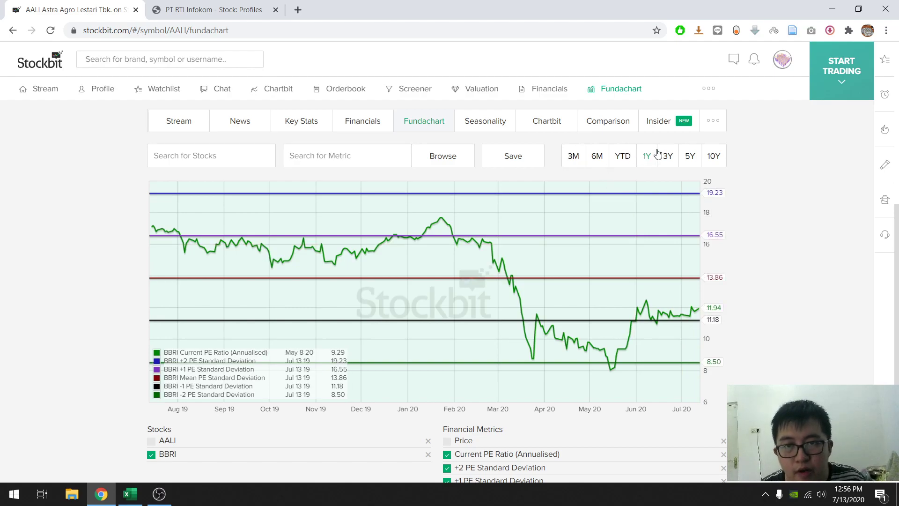
- Examine BBRI's Mean PE Standard Deviation in the chart legend for the 1Y period
{"action": "left_click", "coordinate": [654, 154]}
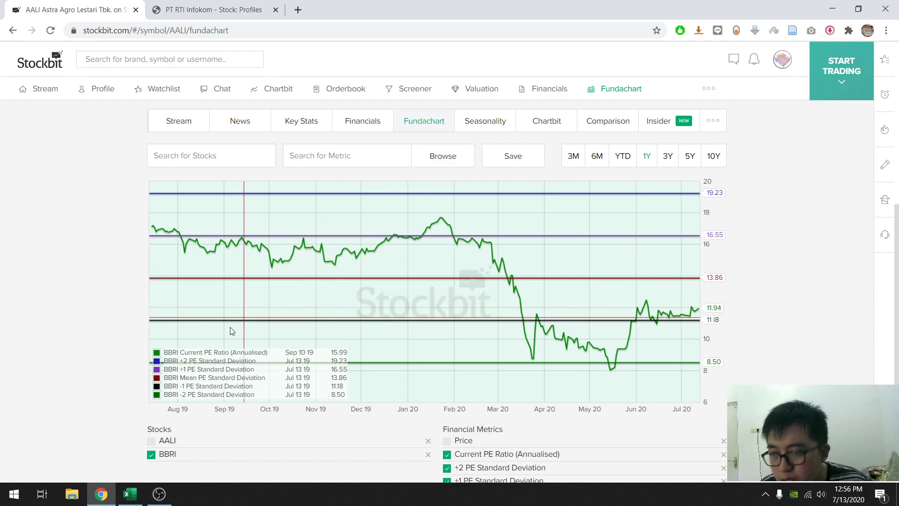
{"action": "left_click_drag", "start_coordinate": [169, 378], "coordinate": [259, 380]}
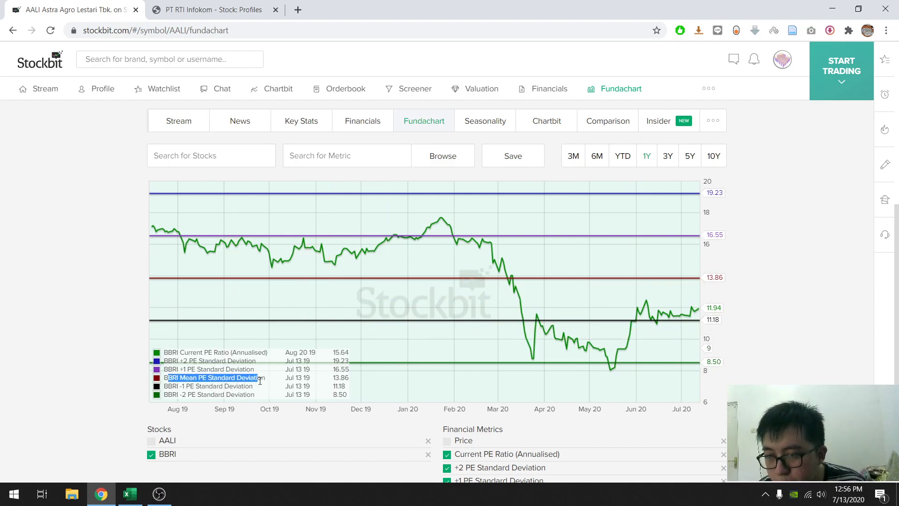
{"action": "left_click", "coordinate": [83, 357]}
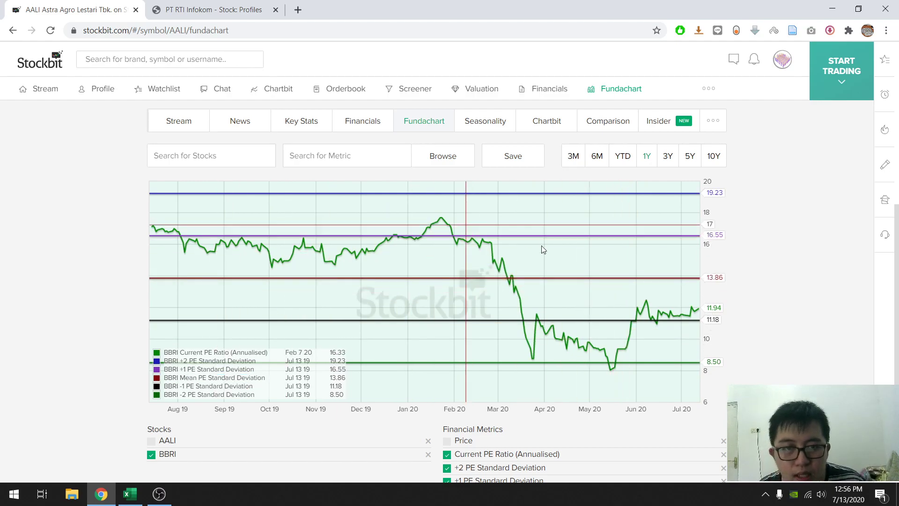
- Switch to the Excel workbook and enter the label "Mean PE ratio 1Y =" in cell A30
{"action": "left_click", "coordinate": [121, 494]}
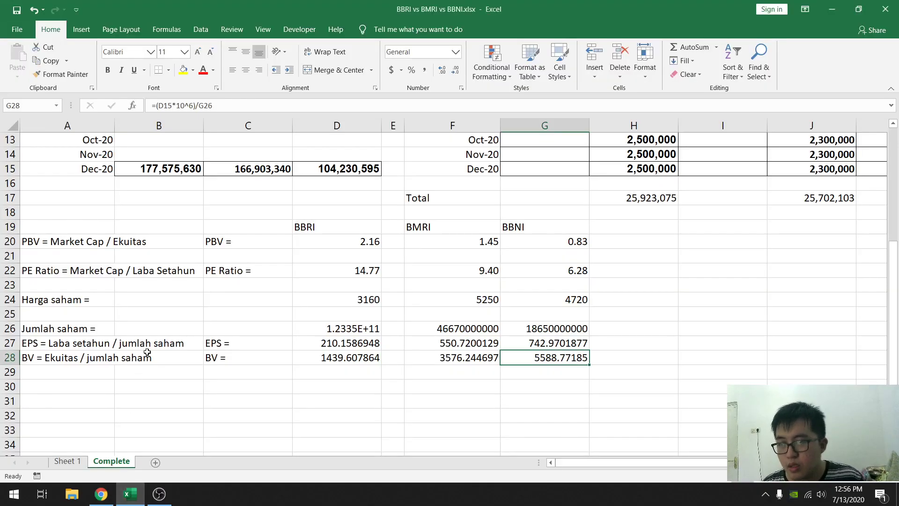
{"action": "scroll", "coordinate": [66, 342], "scroll_direction": "down", "scroll_amount": 1}
{"action": "left_click", "coordinate": [66, 344]}
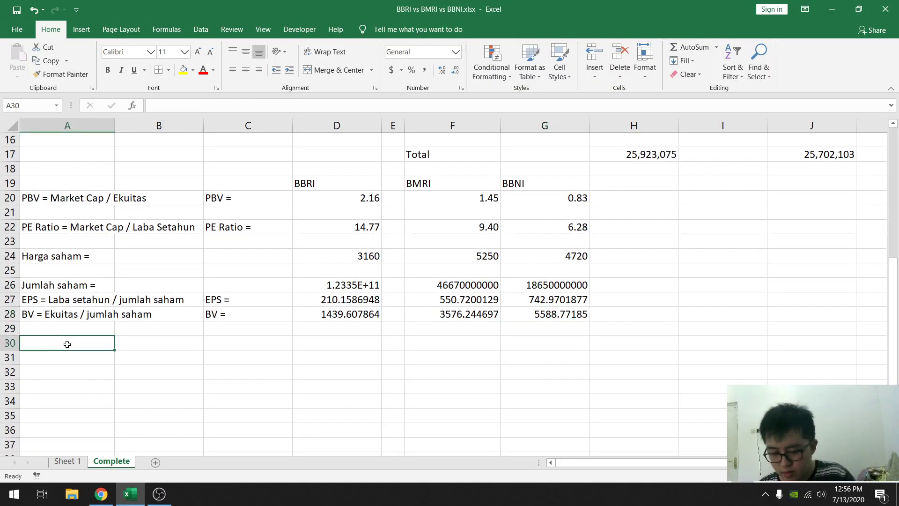
{"action": "type", "text": "Mean PE ratio 1Y"}
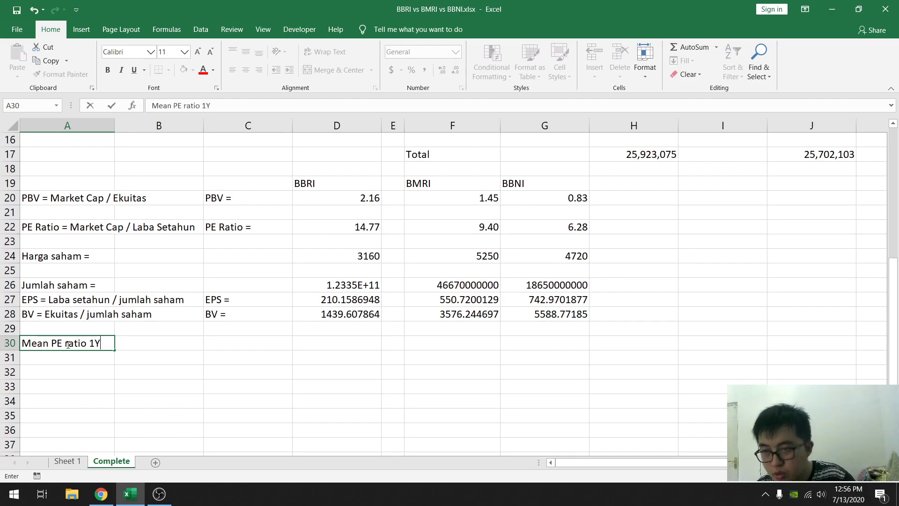
{"action": "key", "text": "Right"}
{"action": "key", "text": "Left"}
{"action": "key", "text": "F2"}
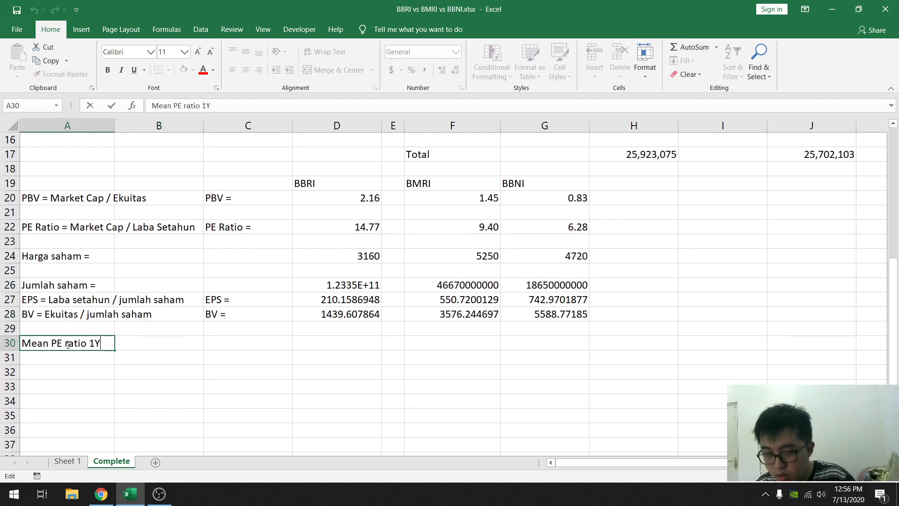
{"action": "key", "text": "Return"}
{"action": "key", "text": "Up"}
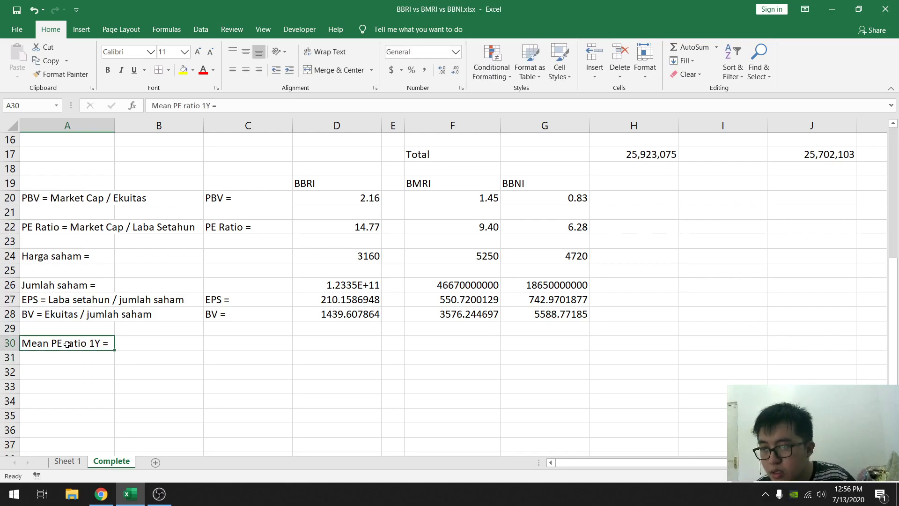
- Enter 13.86 as BBRI's one-year mean PE ratio in cell D30, checking the Stockbit chart for the figure
{"action": "key", "text": "Right"}
{"action": "key", "text": "Right"}
{"action": "key", "text": "Right"}
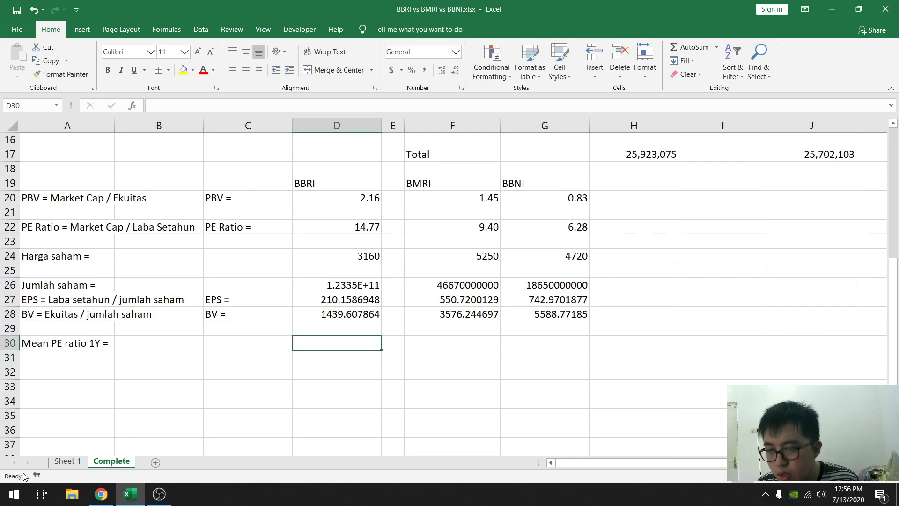
{"action": "left_click", "coordinate": [142, 491]}
{"action": "left_click", "coordinate": [142, 492]}
{"action": "type", "text": "13.8"}
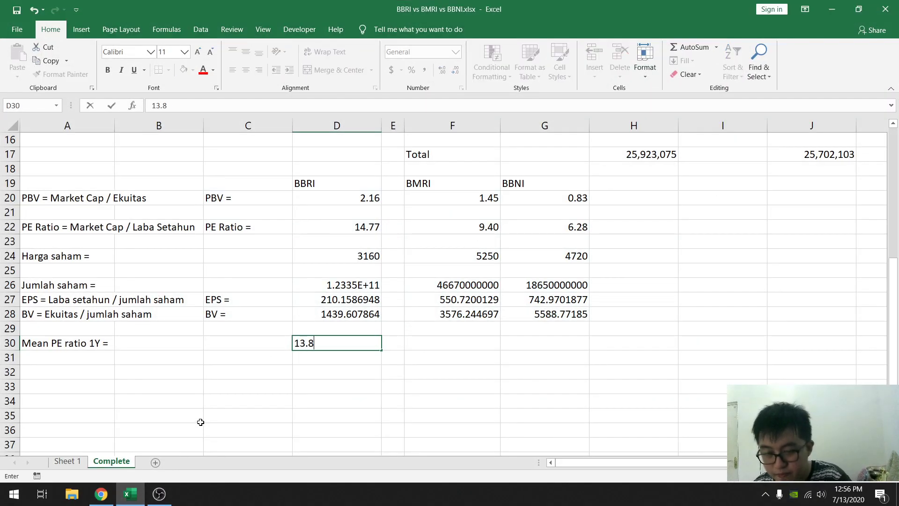
{"action": "type", "text": "6"}
{"action": "key", "text": "Right"}
{"action": "key", "text": "Right"}
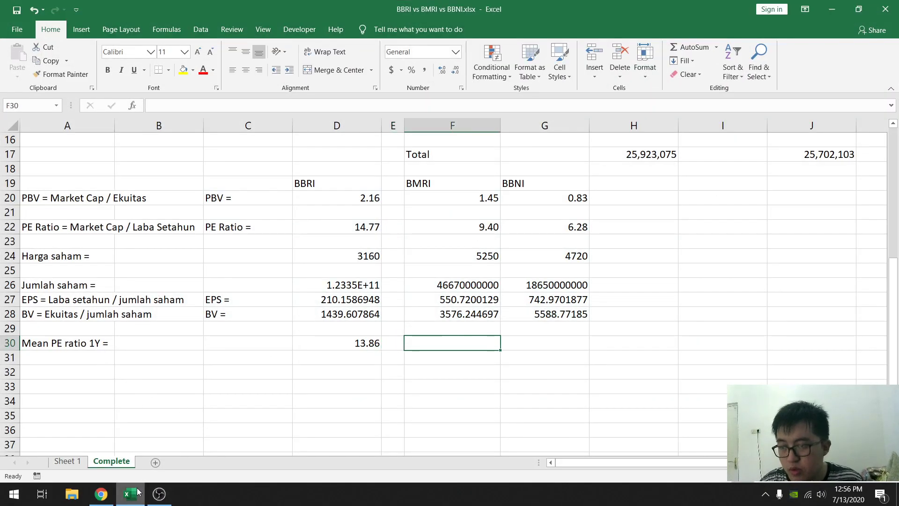
- Switch to Stockbit in the browser, search the stocks for "bmri" to add BMRI to the Fundachart, and hide BBRI
{"action": "left_click", "coordinate": [138, 492]}
{"action": "left_click", "coordinate": [212, 164]}
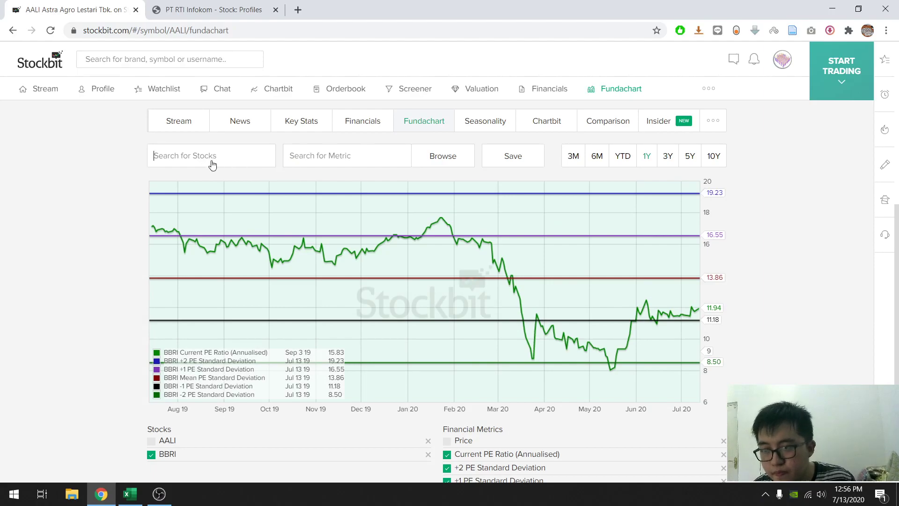
{"action": "type", "text": "bmri"}
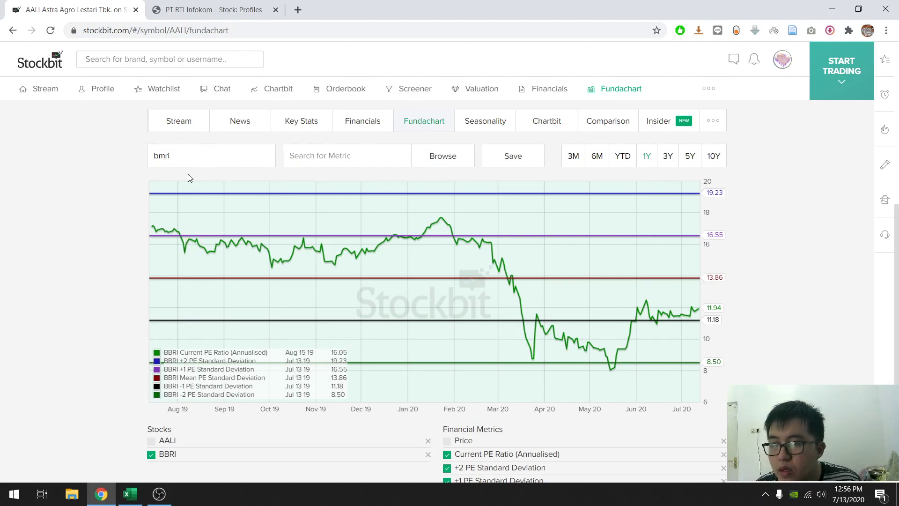
{"action": "scroll", "coordinate": [172, 253], "scroll_direction": "down", "scroll_amount": 1}
{"action": "scroll", "coordinate": [187, 215], "scroll_direction": "up", "scroll_amount": 2}
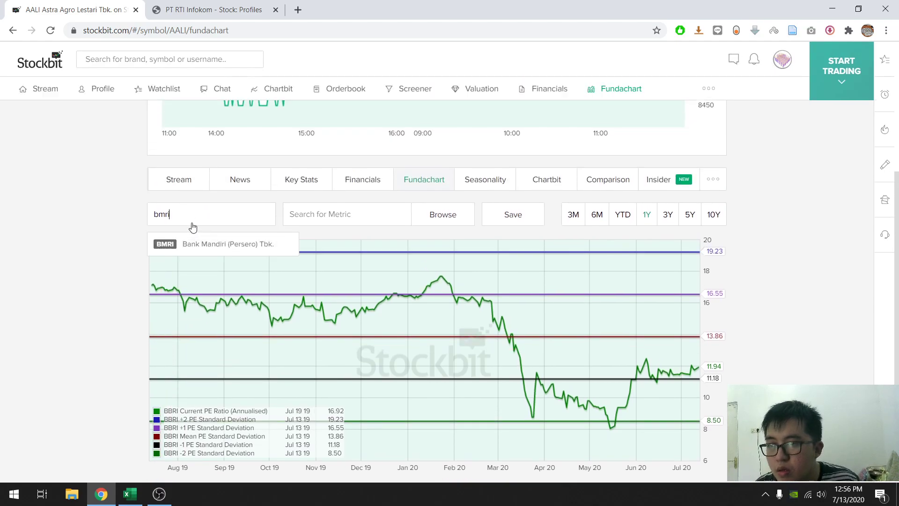
{"action": "left_click", "coordinate": [193, 242]}
{"action": "scroll", "coordinate": [169, 258], "scroll_direction": "down", "scroll_amount": 2}
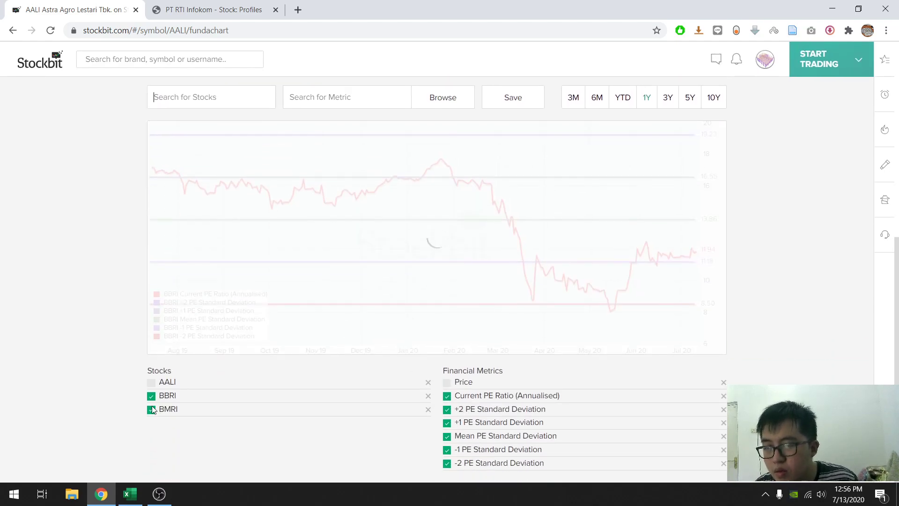
{"action": "left_click", "coordinate": [151, 397]}
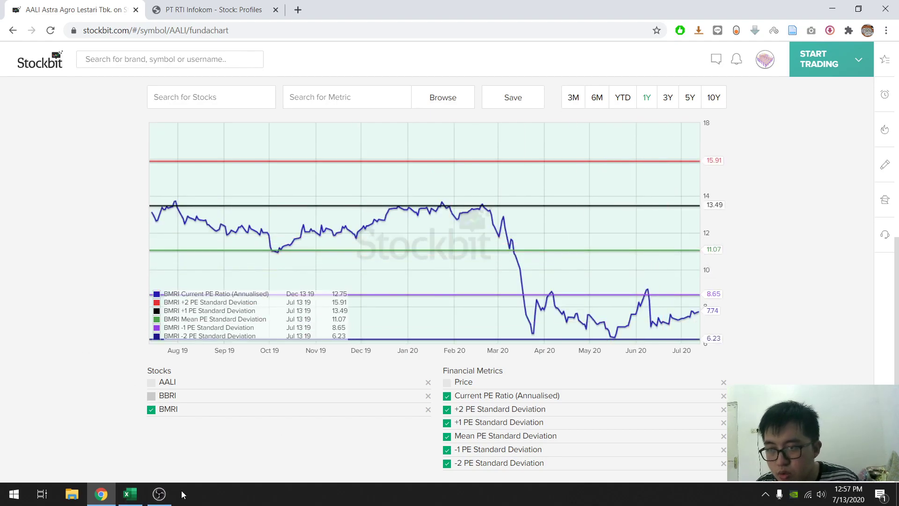
- Switch to the Excel workbook and enter 11.07 as BMRI's one-year mean PE ratio in cell F30
{"action": "left_click", "coordinate": [134, 497]}
{"action": "type", "text": "11."}
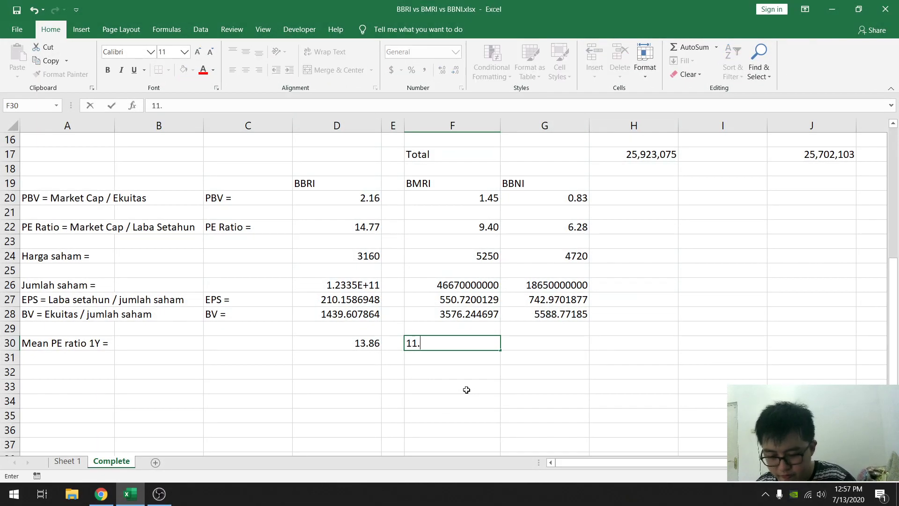
{"action": "type", "text": "07"}
{"action": "key", "text": "Tab"}
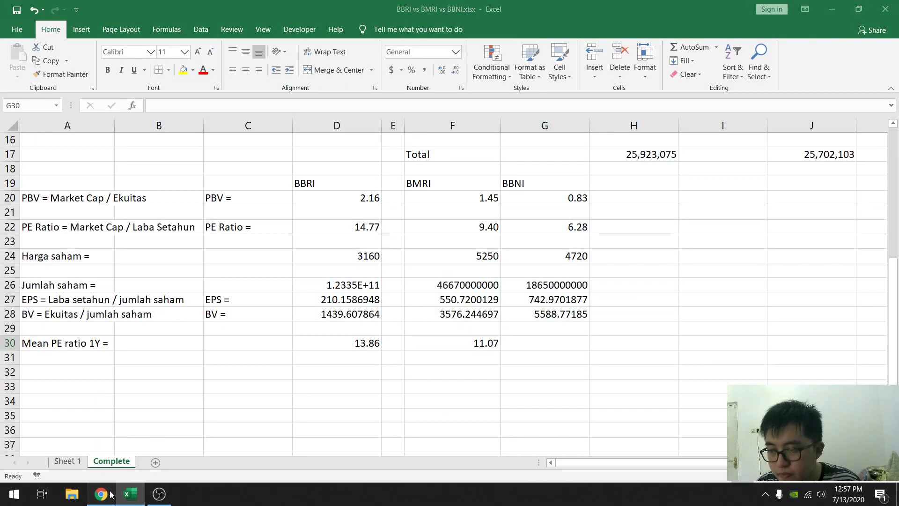
- Switch back to Stockbit, hide BMRI and add BBNI to the Fundachart by searching the stocks for "bbni"
{"action": "key", "text": "alt+Tab"}
{"action": "scroll", "coordinate": [148, 227], "scroll_direction": "up", "scroll_amount": 3}
{"action": "scroll", "coordinate": [149, 228], "scroll_direction": "down", "scroll_amount": 2}
{"action": "left_click", "coordinate": [151, 410]}
{"action": "scroll", "coordinate": [114, 263], "scroll_direction": "up", "scroll_amount": 3}
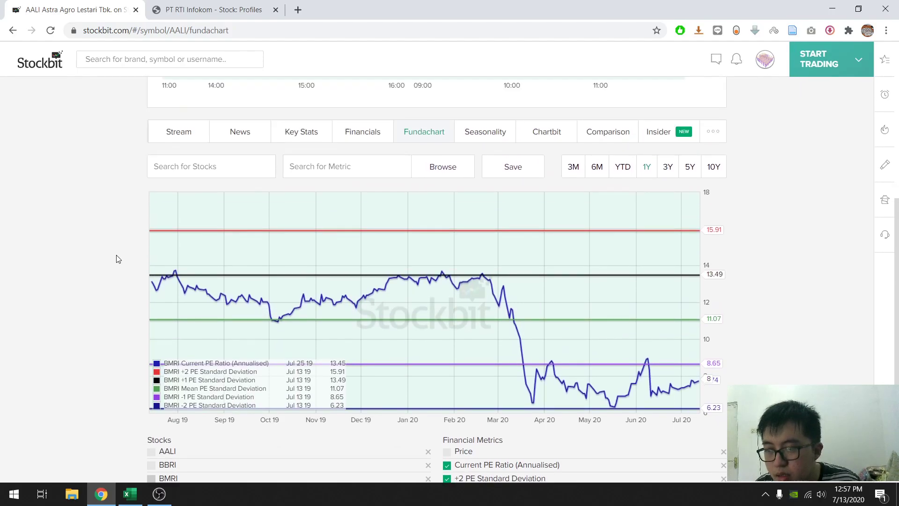
{"action": "left_click", "coordinate": [193, 275]}
{"action": "type", "text": "bbni"}
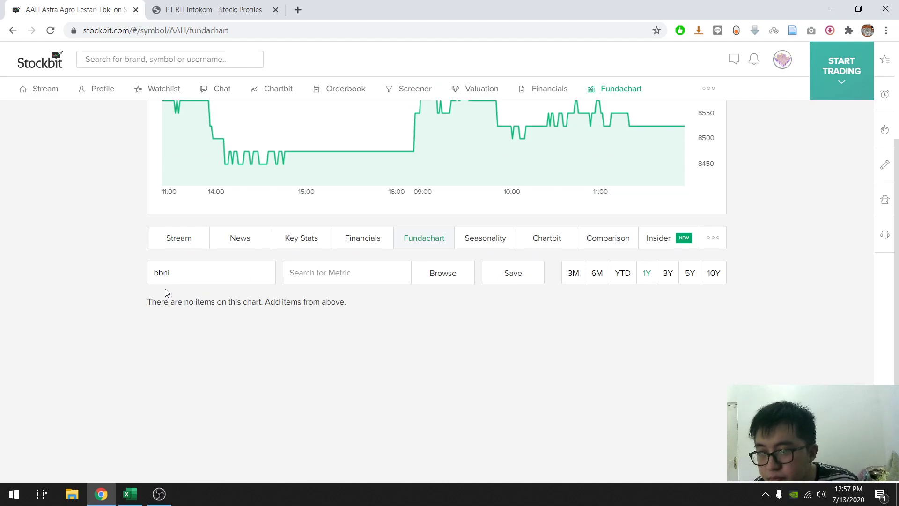
{"action": "left_click", "coordinate": [192, 302]}
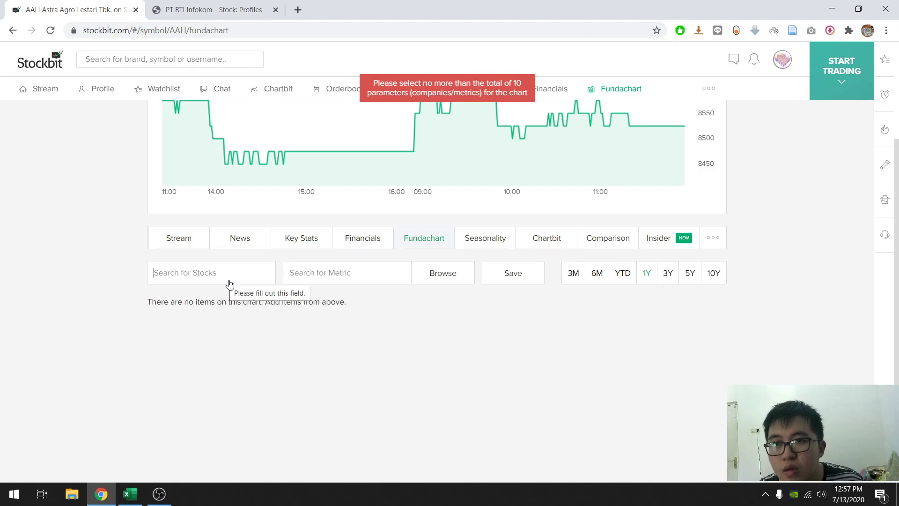
- Remove AALI from the Fundachart's stock list, keeping BBNI as the only enabled stock
{"action": "scroll", "coordinate": [231, 286], "scroll_direction": "down", "scroll_amount": 4}
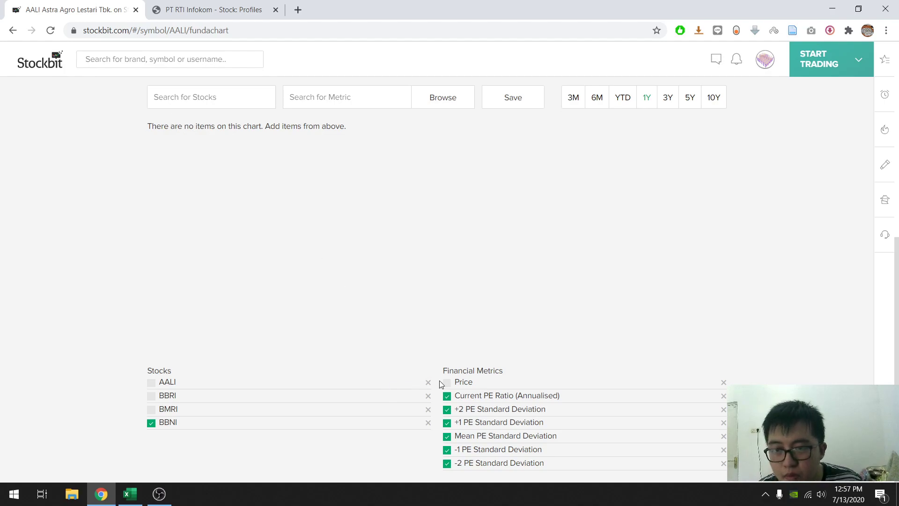
{"action": "left_click", "coordinate": [447, 411]}
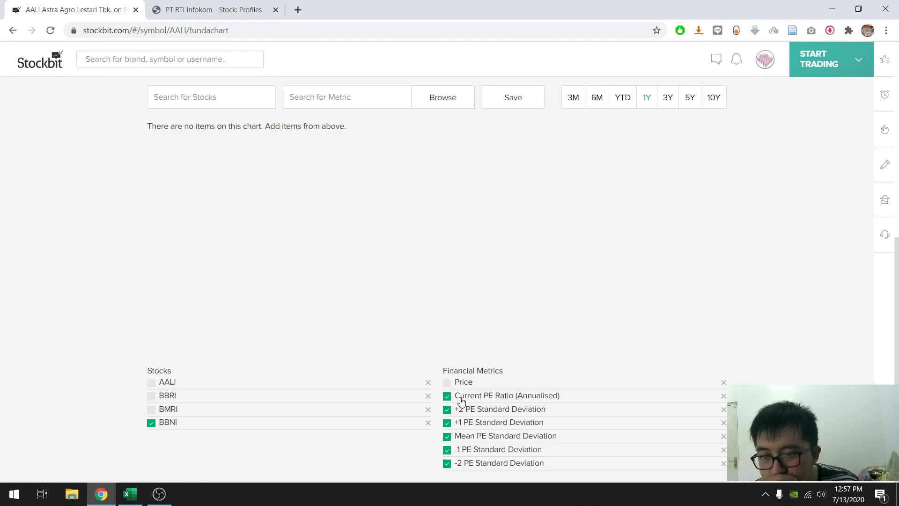
{"action": "left_click", "coordinate": [428, 382]}
{"action": "left_click", "coordinate": [151, 410]}
{"action": "double_click", "coordinate": [151, 410]}
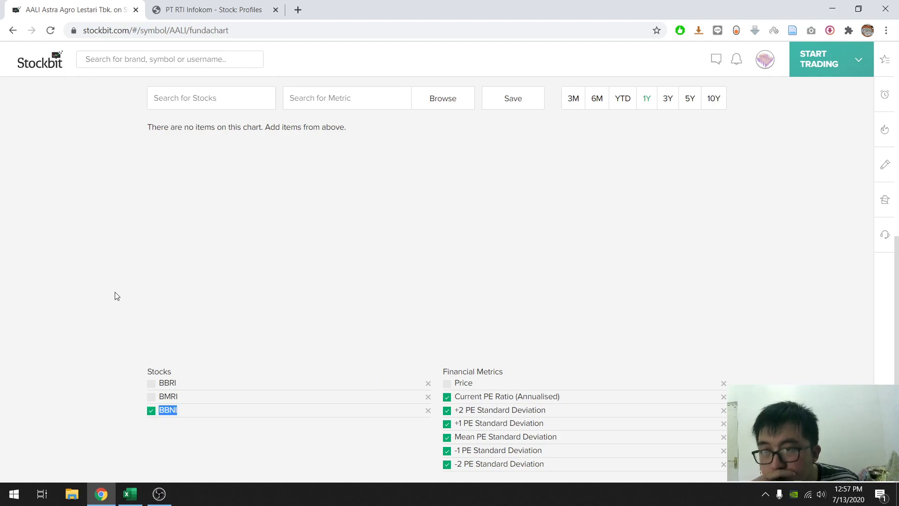
{"action": "scroll", "coordinate": [351, 285], "scroll_direction": "up", "scroll_amount": 3}
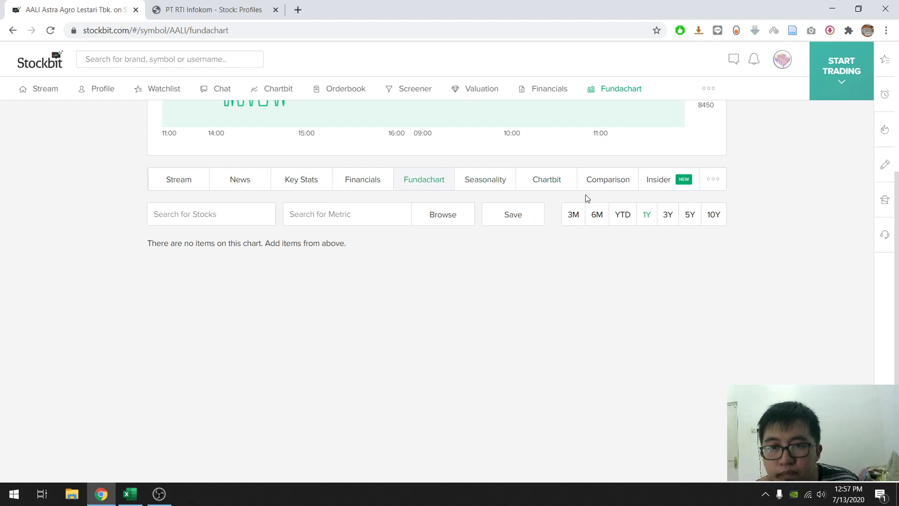
- Redraw BBNI's Fundachart by changing the period to 3Y and back to 1Y, and check its mean PE line
{"action": "left_click", "coordinate": [666, 217]}
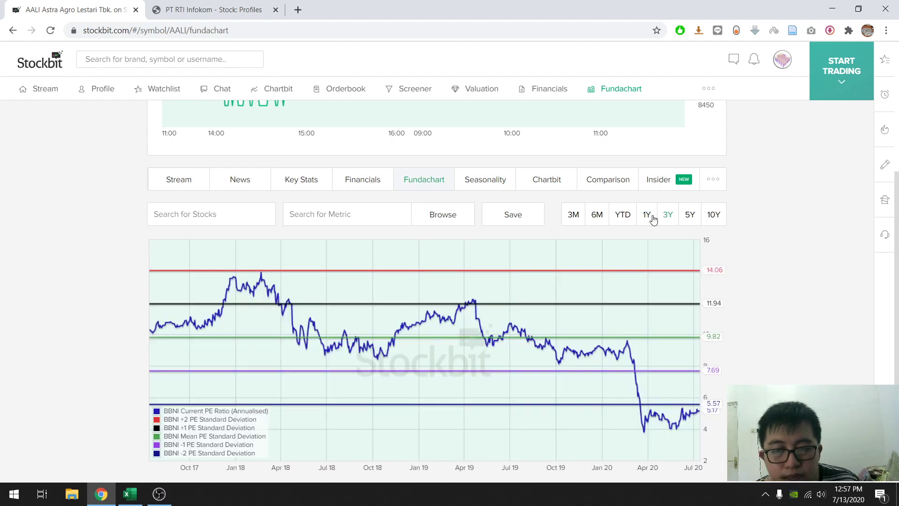
{"action": "left_click", "coordinate": [653, 218]}
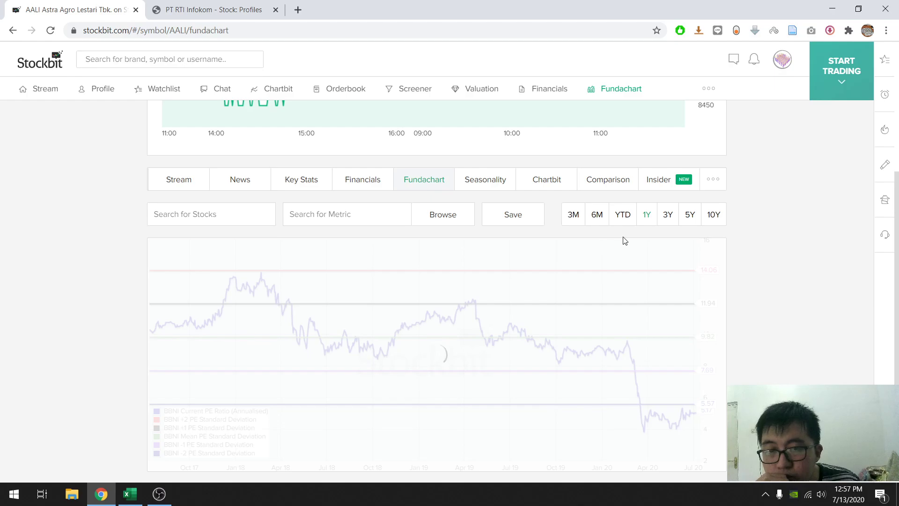
{"action": "scroll", "coordinate": [616, 241], "scroll_direction": "down", "scroll_amount": 3}
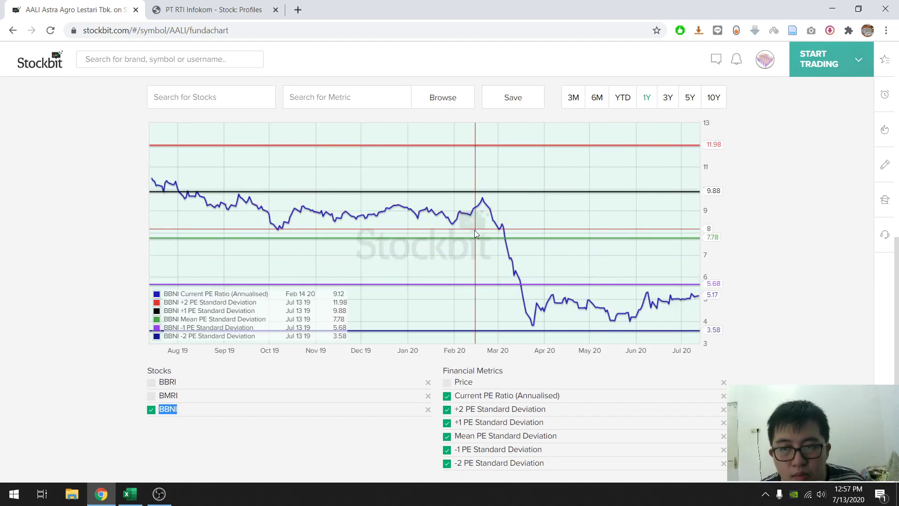
{"action": "scroll", "coordinate": [570, 248], "scroll_direction": "up", "scroll_amount": 3}
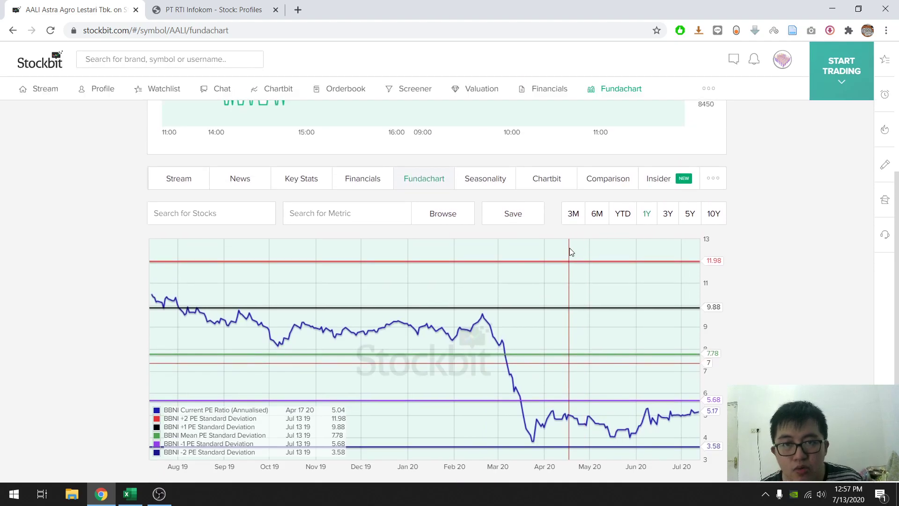
{"action": "scroll", "coordinate": [570, 248], "scroll_direction": "down", "scroll_amount": 2}
- Switch to the Excel workbook and enter 7.78 as BBNI's one-year mean PE ratio in cell G30
{"action": "left_click", "coordinate": [129, 494]}
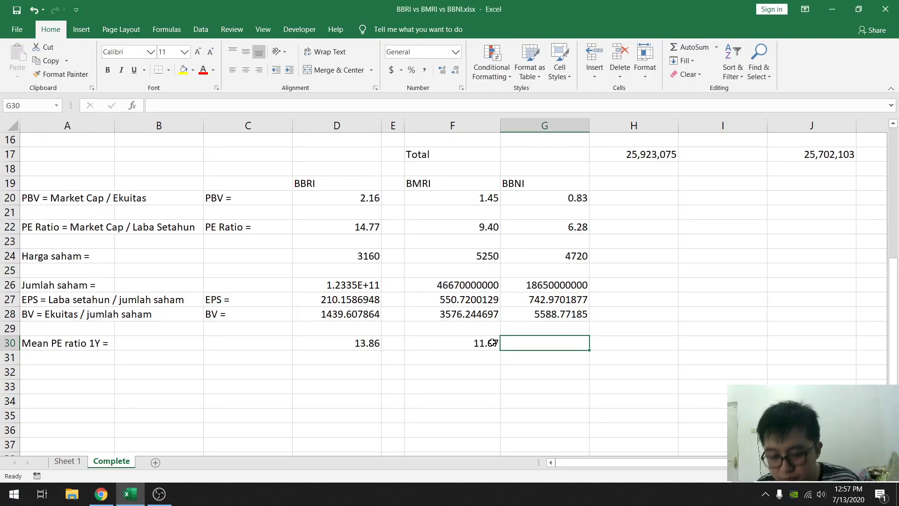
{"action": "type", "text": "7.78"}
{"action": "key", "text": "Return"}
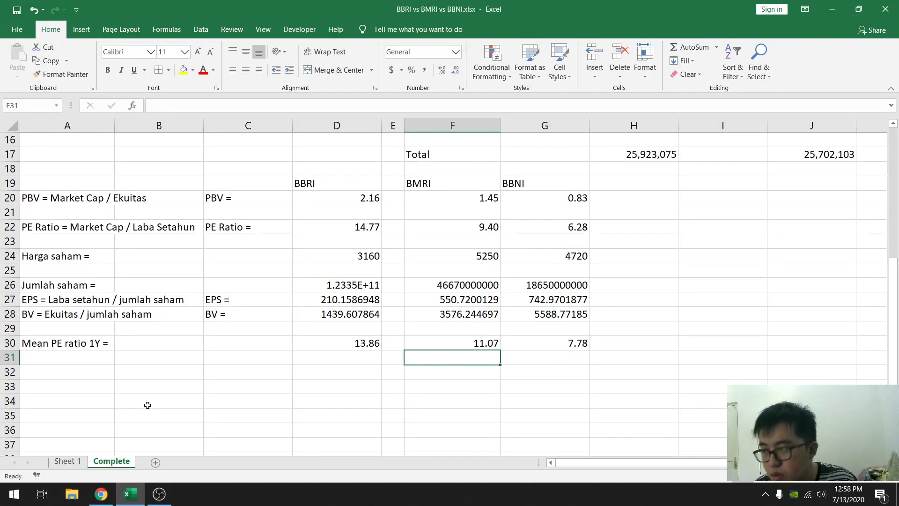
{"action": "left_click", "coordinate": [82, 359]}
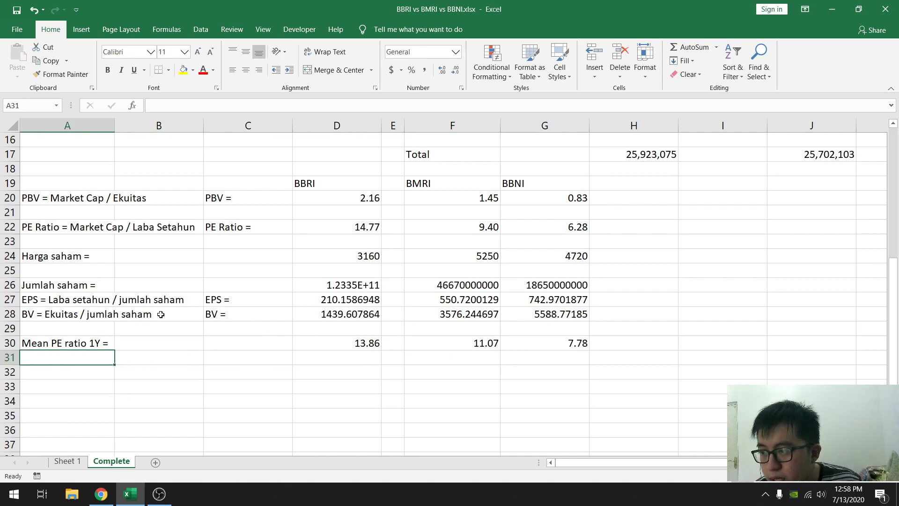
{"action": "left_click", "coordinate": [367, 344]}
{"action": "left_click", "coordinate": [496, 344]}
{"action": "left_click", "coordinate": [506, 342]}
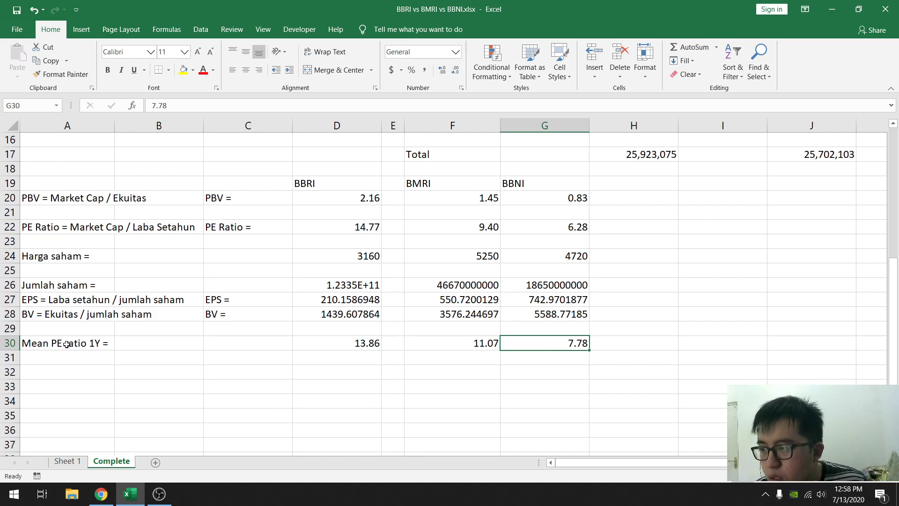
- Move the entire "Mean PE ratio 1Y =" row from row 30 down to row 31
{"action": "left_click", "coordinate": [42, 341]}
{"action": "left_click", "coordinate": [18, 345]}
{"action": "key", "text": "ctrl+x"}
{"action": "left_click", "coordinate": [44, 356]}
{"action": "key", "text": "ctrl+v"}
- Enter the label "PE ratio =" in cell A29, directly below the BV row
{"action": "left_click", "coordinate": [58, 343]}
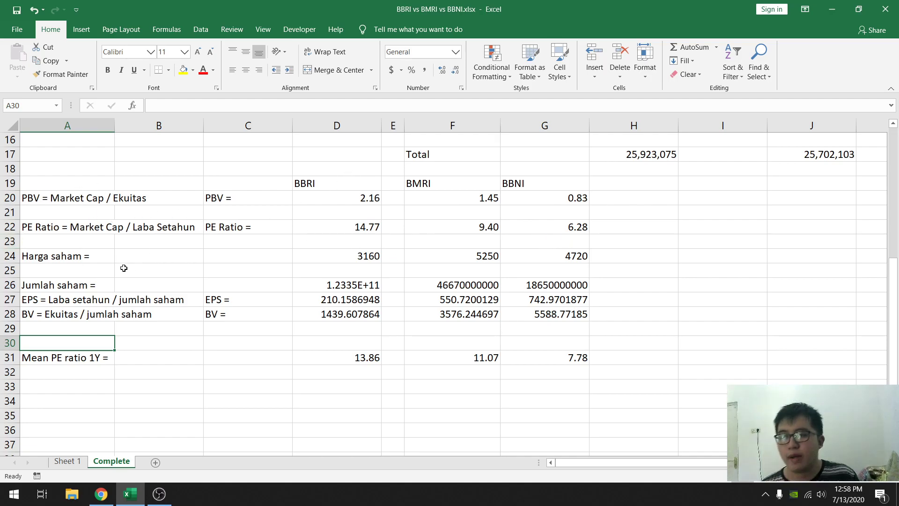
{"action": "left_click", "coordinate": [58, 328]}
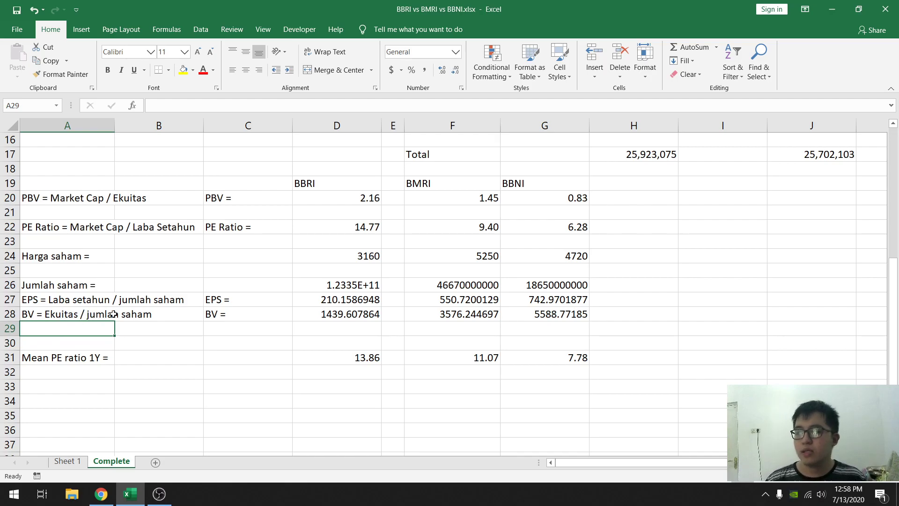
{"action": "type", "text": "PE ratio ="}
{"action": "left_click", "coordinate": [123, 284]}
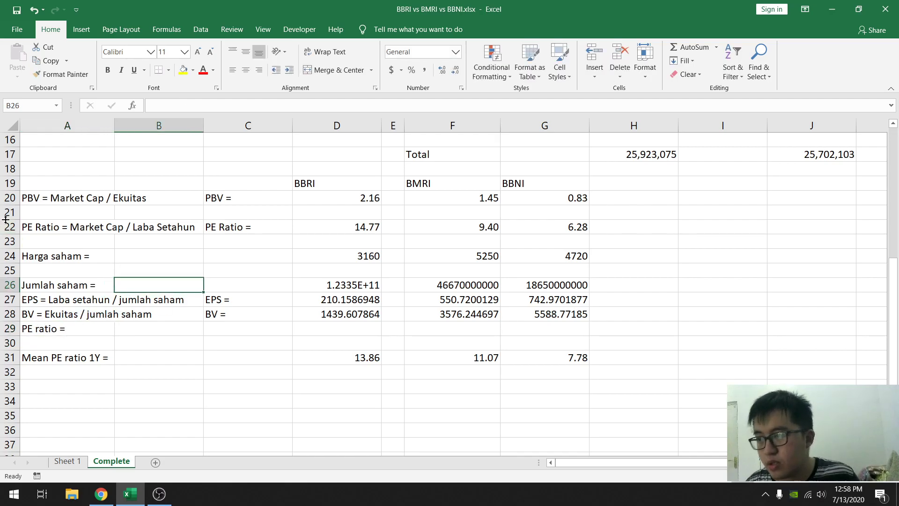
- Delete rows 20 to 22 containing the PBV and market-cap PE ratio figures, plus the leftover blank row above "Harga saham"
{"action": "left_click_drag", "start_coordinate": [10, 227], "coordinate": [11, 199]}
{"action": "right_click", "coordinate": [12, 199]}
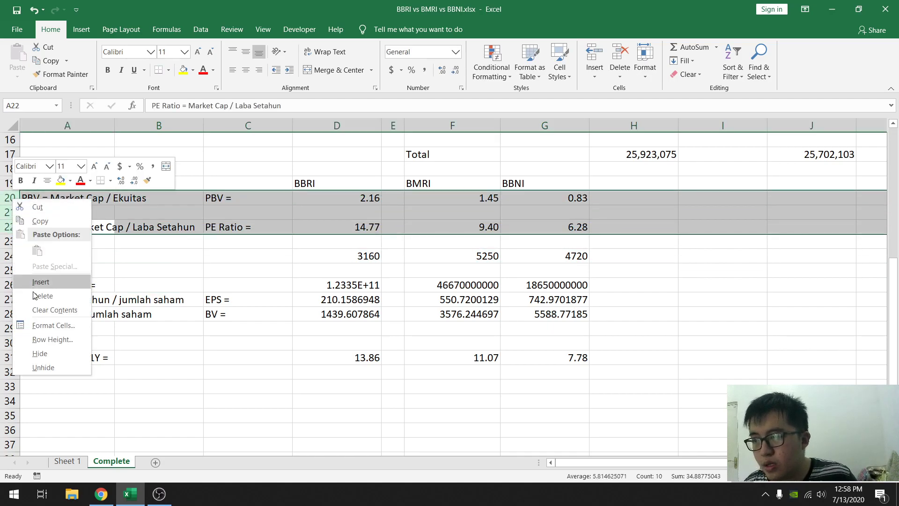
{"action": "left_click", "coordinate": [39, 349]}
{"action": "left_click", "coordinate": [178, 244]}
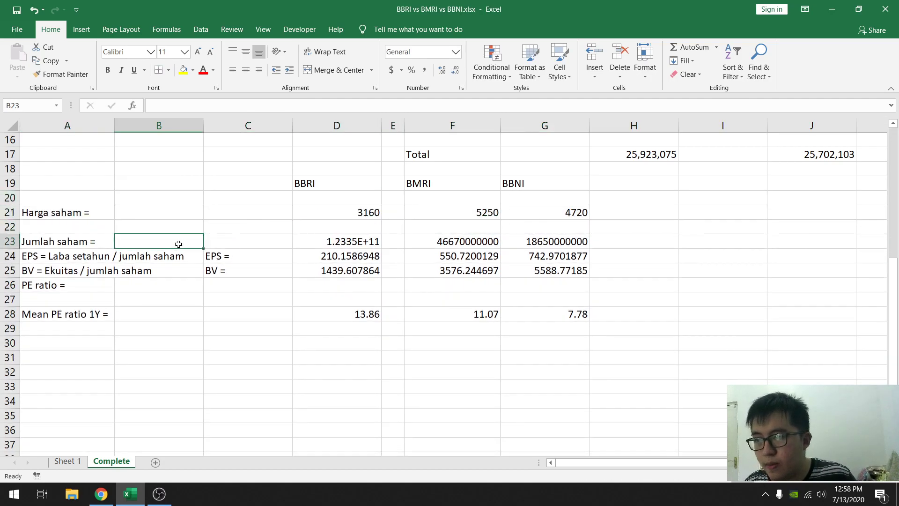
{"action": "left_click", "coordinate": [12, 199]}
{"action": "right_click", "coordinate": [12, 200]}
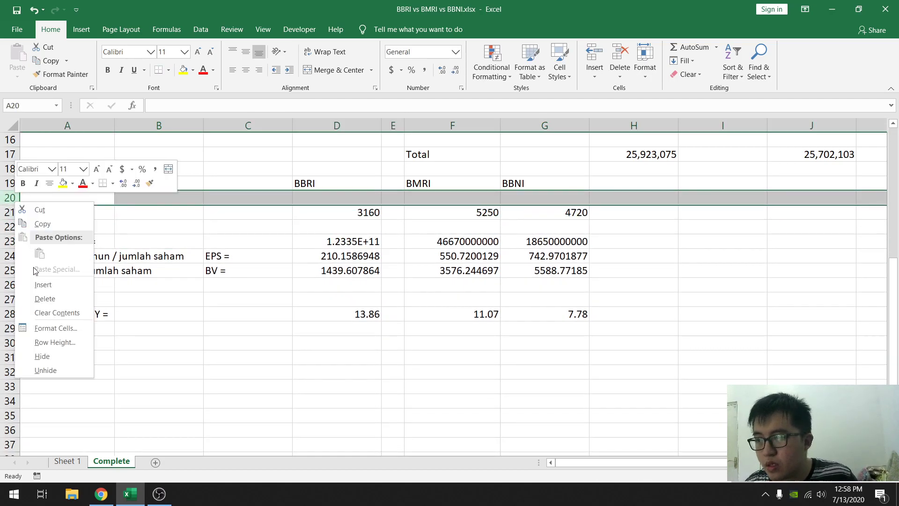
{"action": "left_click", "coordinate": [38, 297]}
- Move the entire "Harga saham" row from row 20 into the blank row 21
{"action": "left_click_drag", "start_coordinate": [12, 212], "coordinate": [12, 212]}
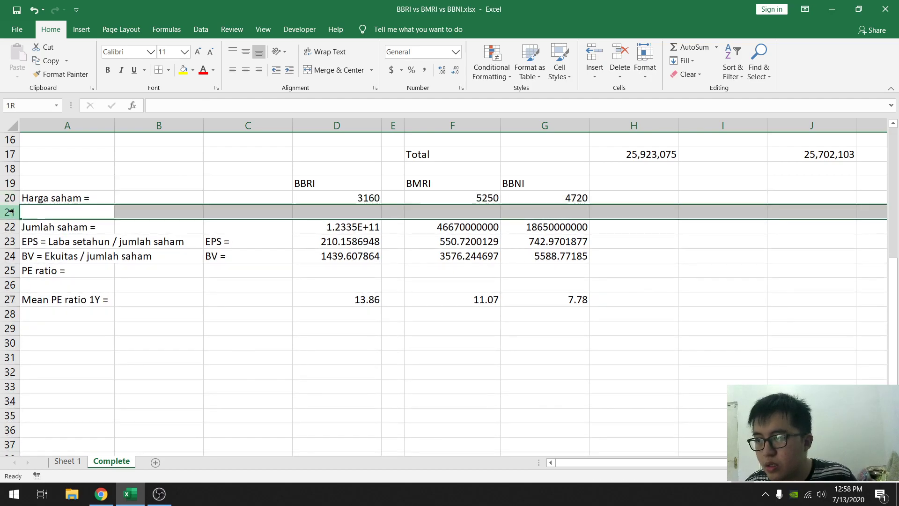
{"action": "left_click", "coordinate": [35, 198]}
{"action": "key", "text": "shift+space"}
{"action": "key", "text": "ctrl+c"}
{"action": "left_click", "coordinate": [11, 213]}
{"action": "key", "text": "ctrl+v"}
- Move the entire "Jumlah saham" row from row 22 up to row 20, above "Harga saham"
{"action": "left_click", "coordinate": [10, 227]}
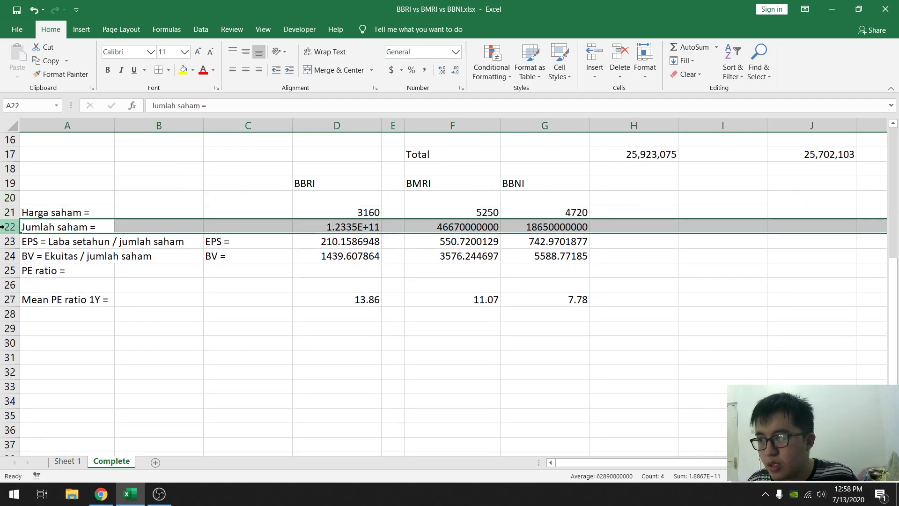
{"action": "right_click", "coordinate": [10, 227]}
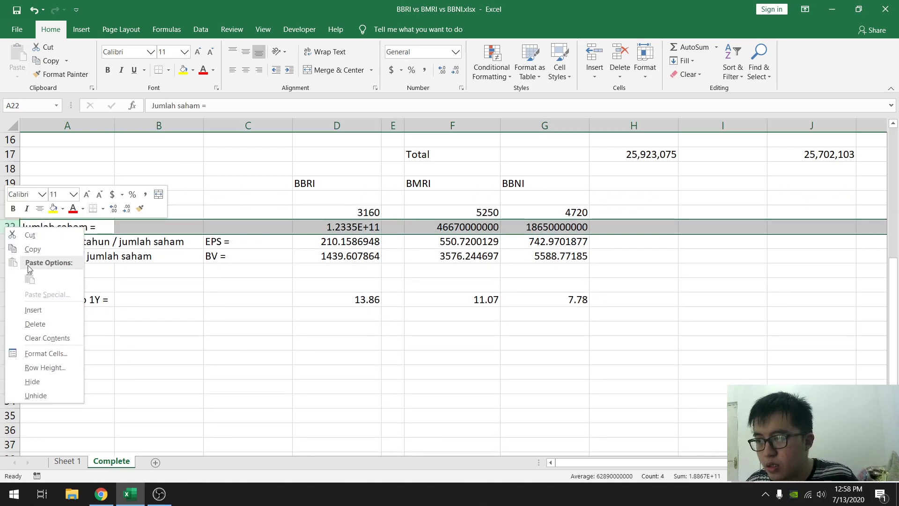
{"action": "left_click", "coordinate": [30, 235]}
{"action": "left_click", "coordinate": [43, 196]}
{"action": "key", "text": "shift+space"}
{"action": "key", "text": "ctrl+v"}
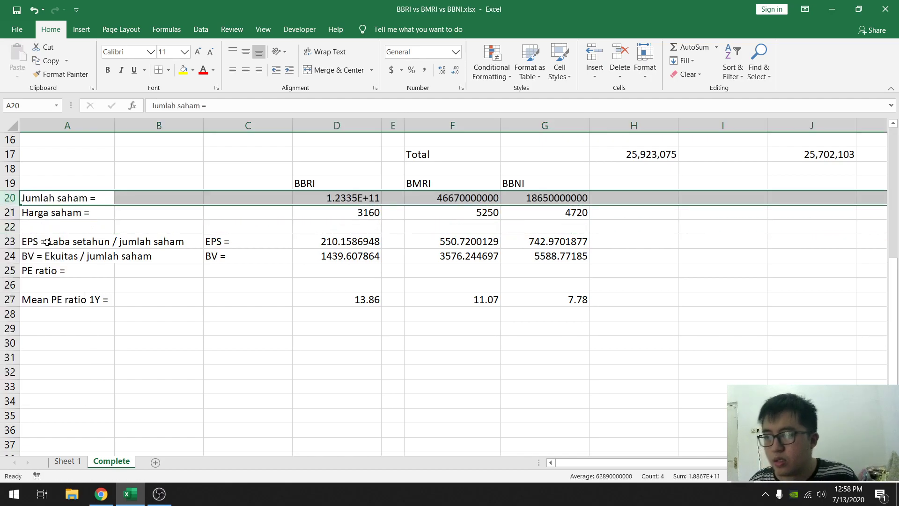
- Delete the empty row 22 between the "Harga saham" and EPS rows
{"action": "left_click", "coordinate": [9, 228]}
{"action": "right_click", "coordinate": [8, 228]}
{"action": "left_click", "coordinate": [71, 325]}
{"action": "left_click", "coordinate": [212, 298]}
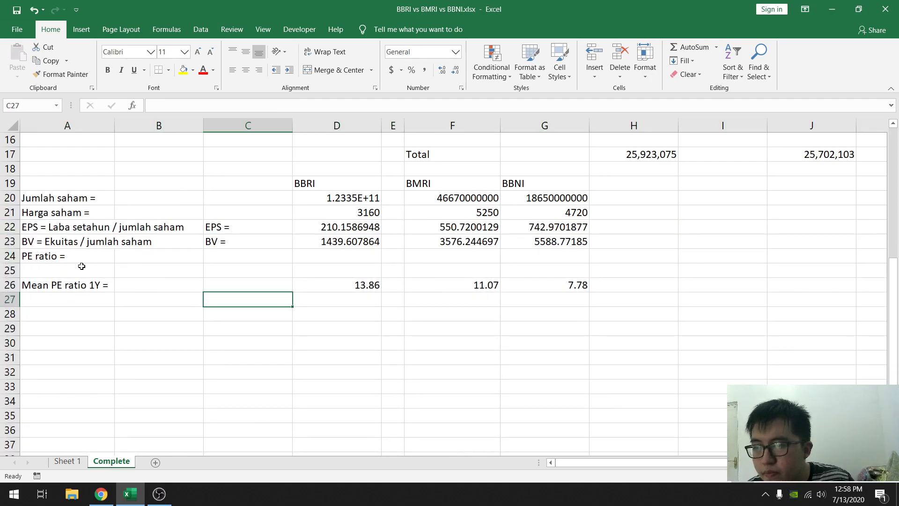
- Calculate BBRI's PE ratio in D24 as share price divided by EPS with the formula =D21/D22
{"action": "left_click", "coordinate": [326, 256]}
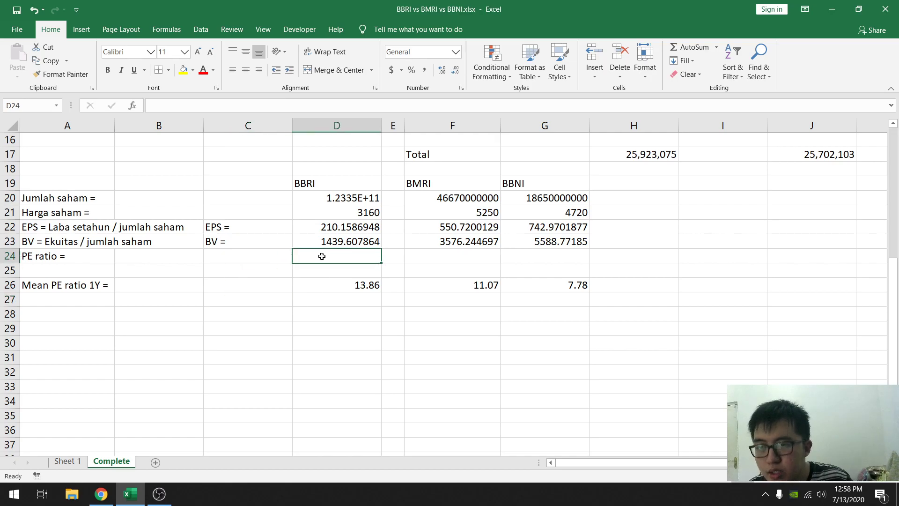
{"action": "type", "text": "="}
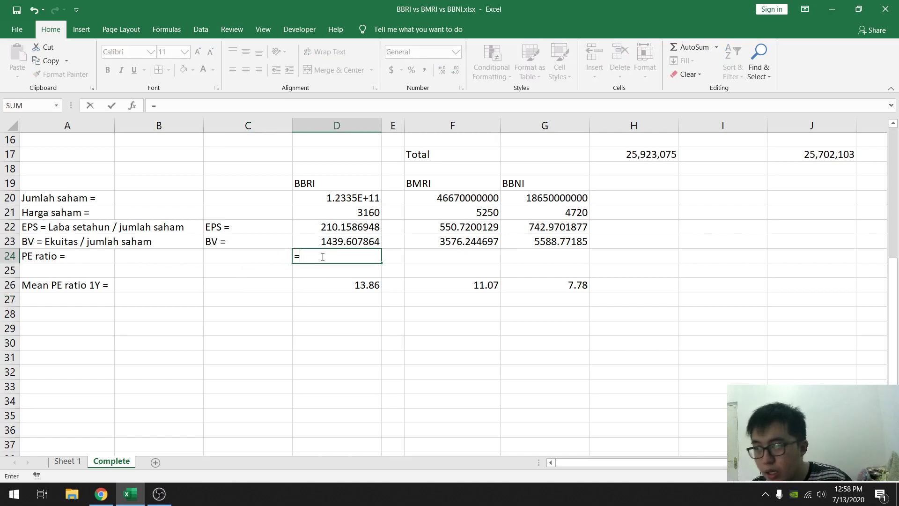
{"action": "left_click", "coordinate": [360, 213]}
{"action": "type", "text": "/"}
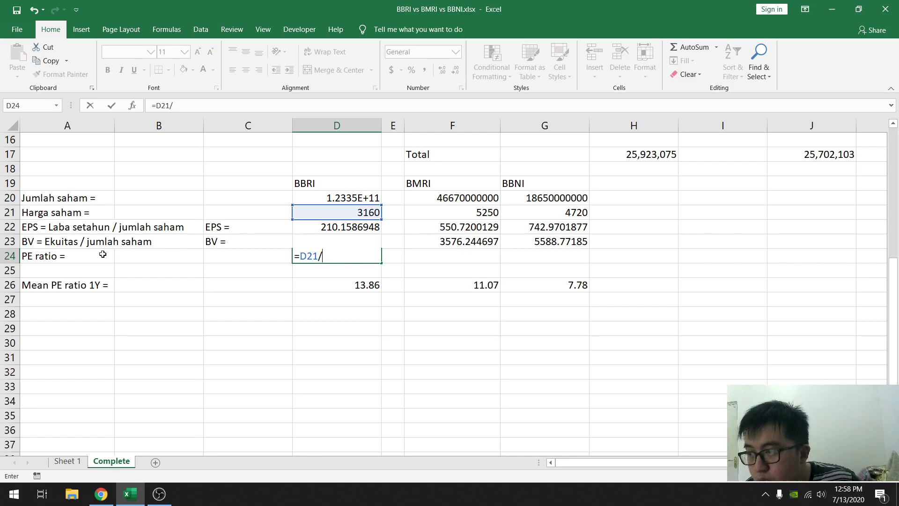
{"action": "left_click", "coordinate": [320, 223]}
{"action": "key", "text": "Return"}
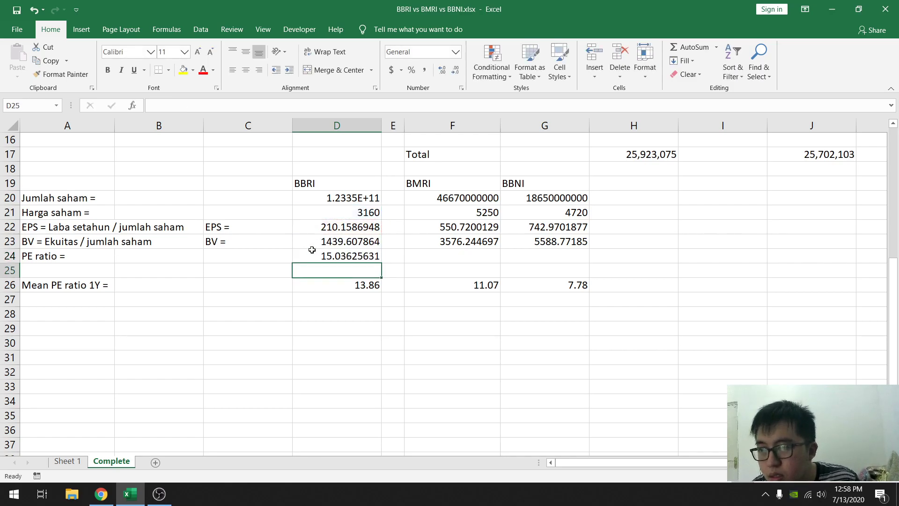
- Copy BBRI's PE ratio formula from D24 into F24 for BMRI and G24 for BBNI
{"action": "left_click", "coordinate": [367, 252]}
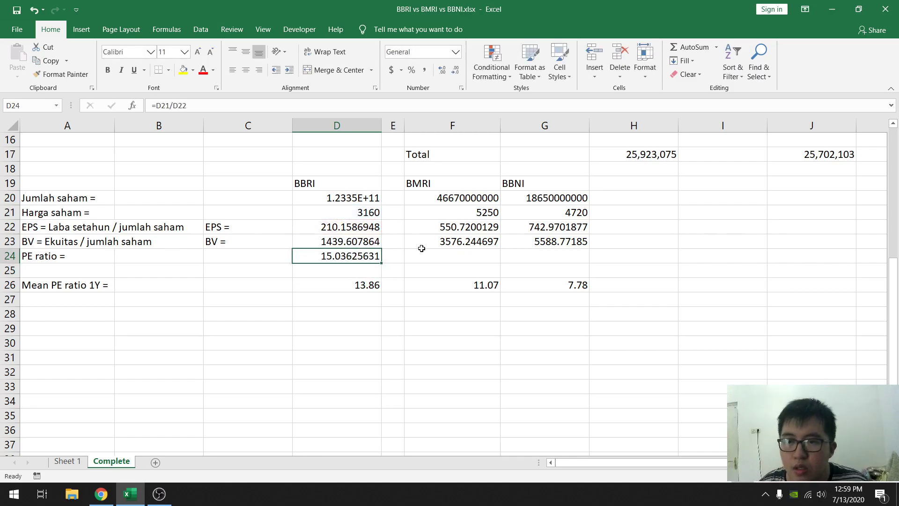
{"action": "key", "text": "ctrl+c"}
{"action": "left_click", "coordinate": [462, 257]}
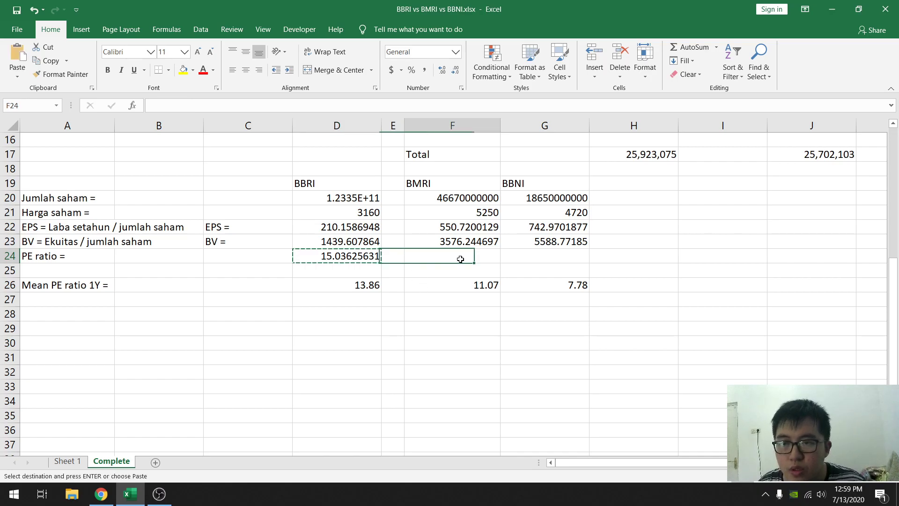
{"action": "key", "text": "ctrl+v"}
{"action": "left_click", "coordinate": [543, 255]}
{"action": "key", "text": "ctrl+v"}
{"action": "key", "text": "Escape"}
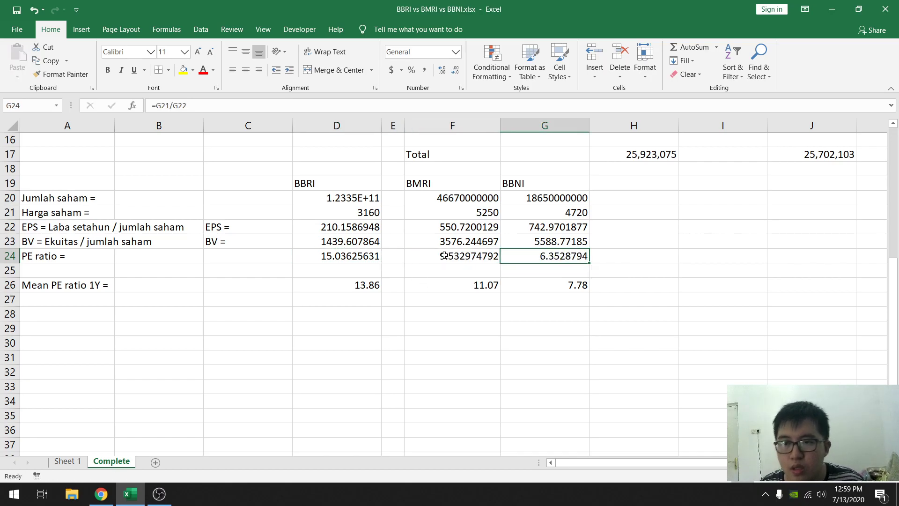
- Check BMRI's PE ratio formula in F24 and compare each bank's current PE ratio with its one-year mean
{"action": "double_click", "coordinate": [433, 256]}
{"action": "key", "text": "Escape"}
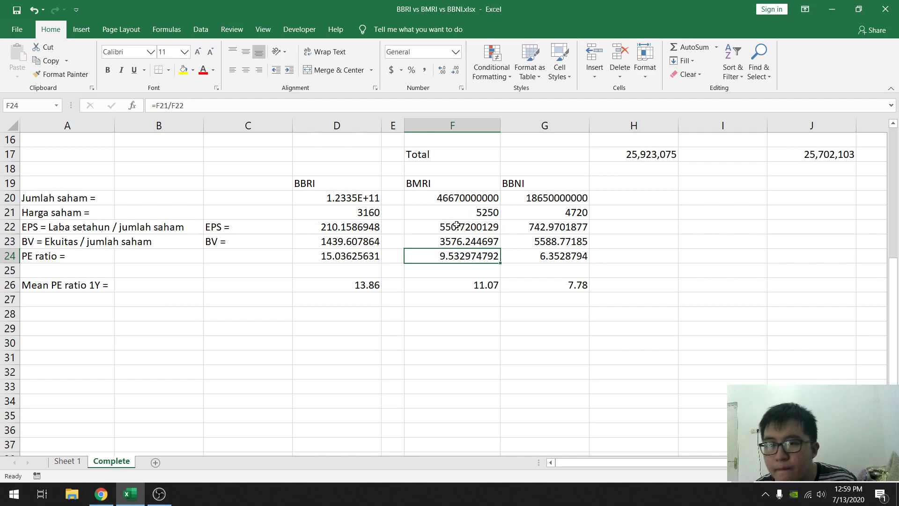
{"action": "left_click", "coordinate": [459, 226]}
{"action": "left_click", "coordinate": [454, 255]}
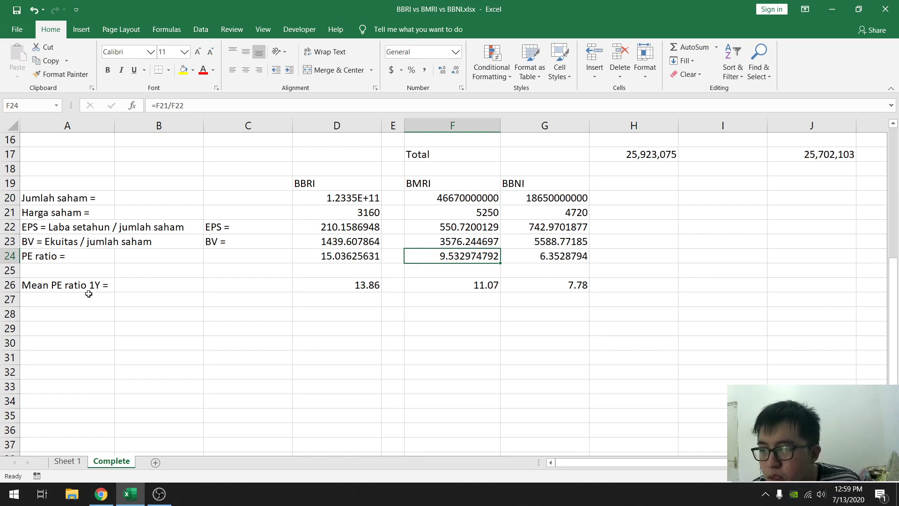
{"action": "left_click", "coordinate": [338, 284]}
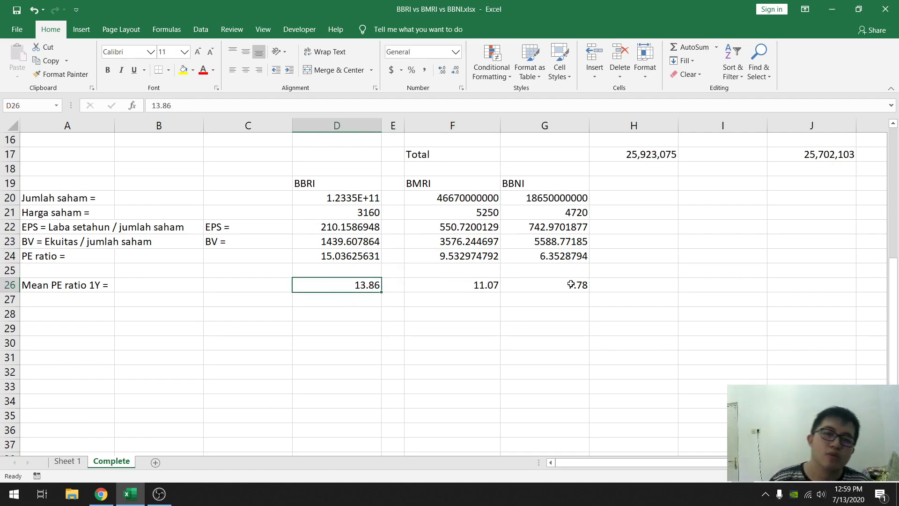
{"action": "left_click", "coordinate": [341, 255]}
{"action": "left_click_drag", "start_coordinate": [350, 256], "coordinate": [356, 285]}
{"action": "left_click", "coordinate": [352, 256]}
{"action": "left_click_drag", "start_coordinate": [473, 258], "coordinate": [473, 287]}
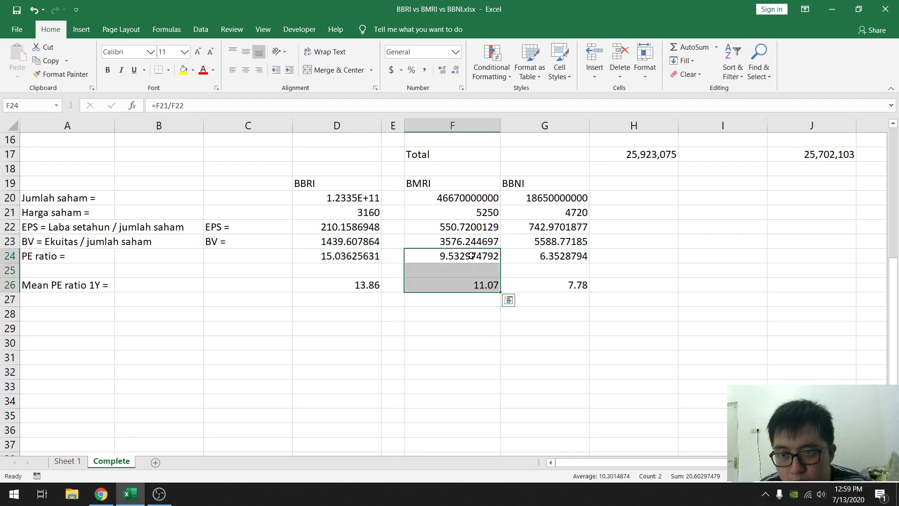
{"action": "left_click", "coordinate": [472, 286]}
{"action": "left_click", "coordinate": [477, 259]}
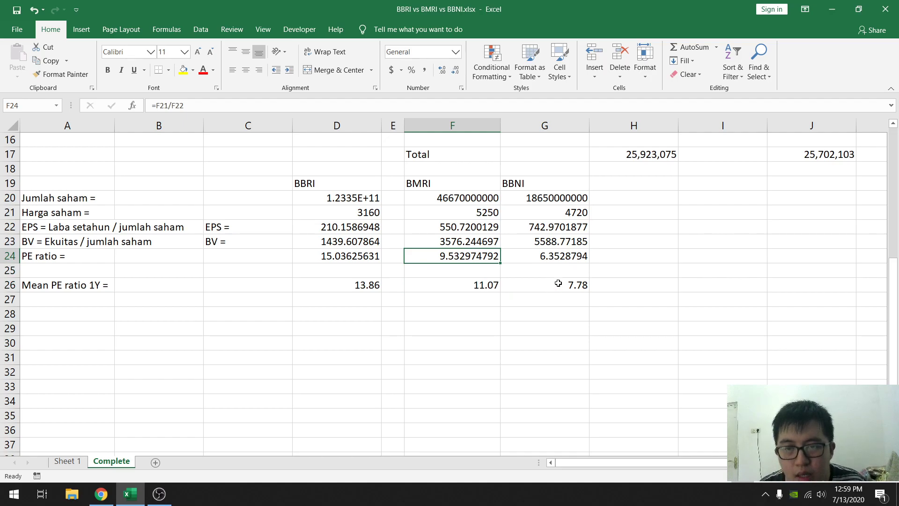
{"action": "left_click", "coordinate": [552, 259]}
{"action": "left_click", "coordinate": [548, 285]}
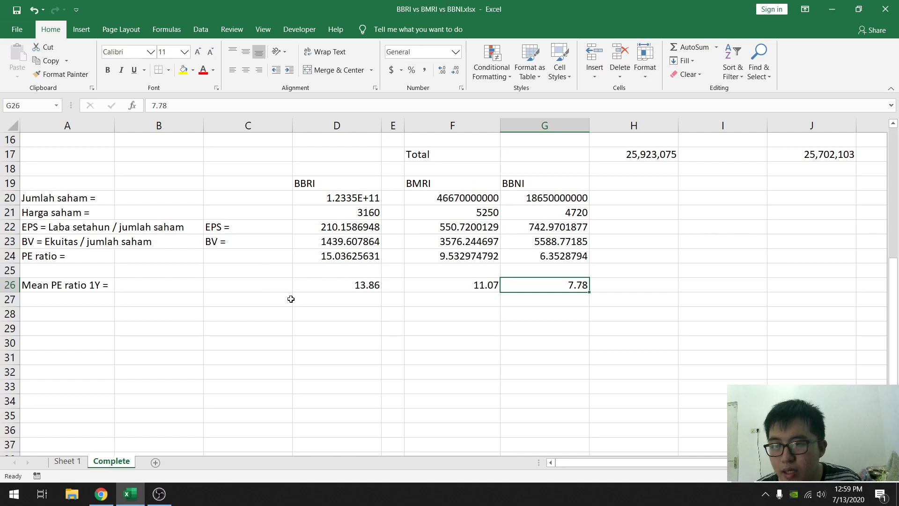
- Enter the label "Harga wajar saham = Mean PE ratio x EPS" in cell A27, below the mean PE ratio row
{"action": "left_click", "coordinate": [10, 285]}
{"action": "left_click", "coordinate": [58, 300]}
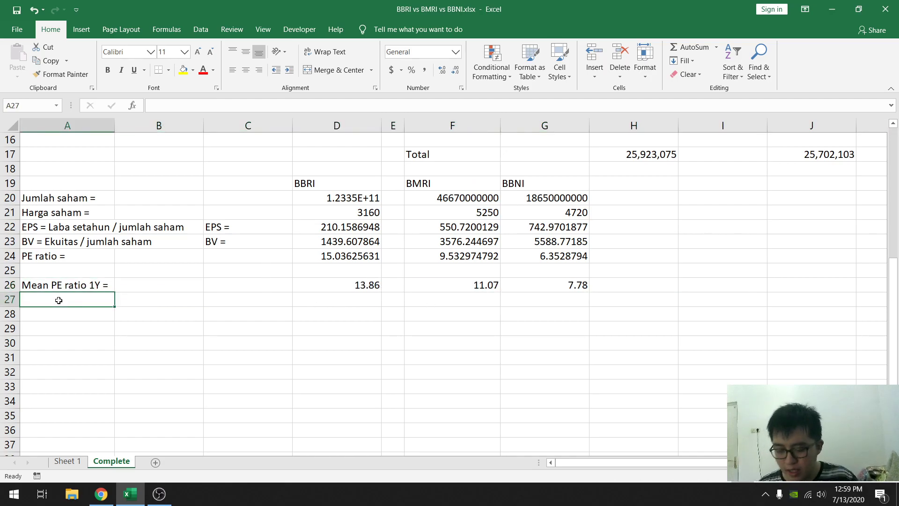
{"action": "type", "text": "Harga wa"}
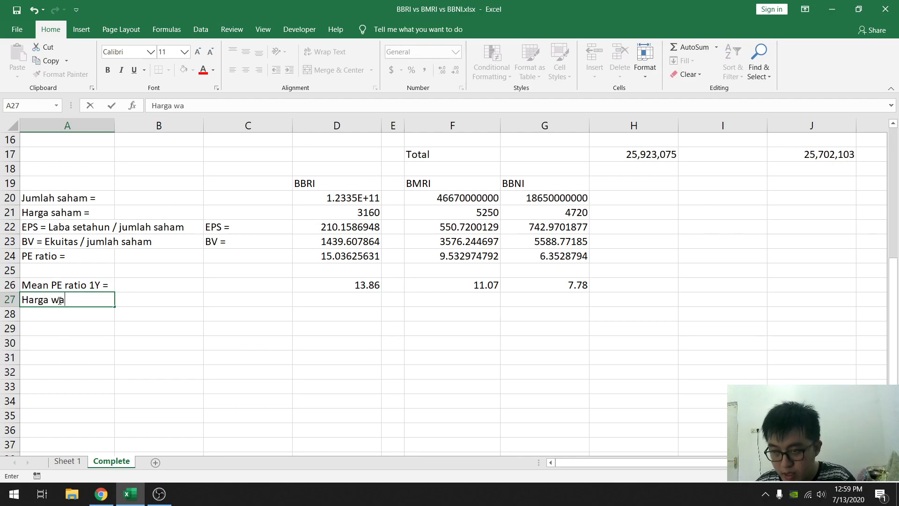
{"action": "type", "text": "jar saha,"}
{"action": "key", "text": "BackSpace"}
{"action": "type", "text": "m"}
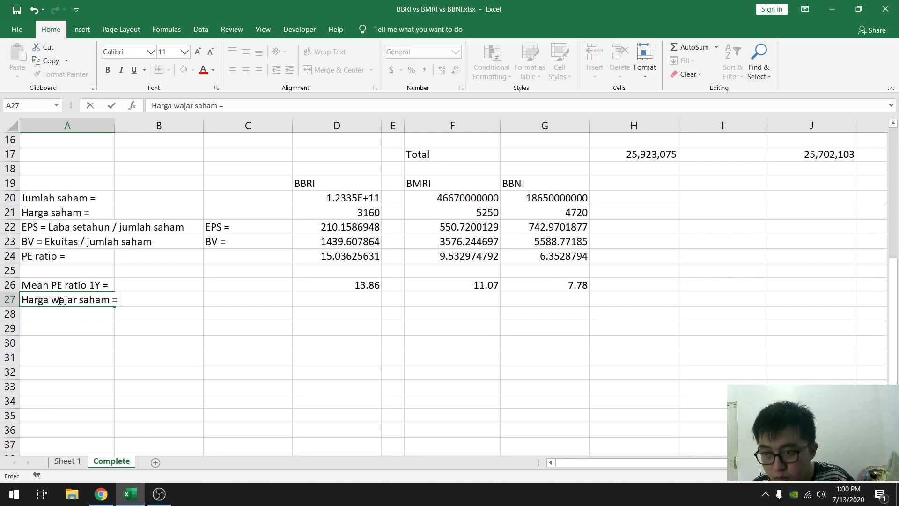
{"action": "type", "text": " = M"}
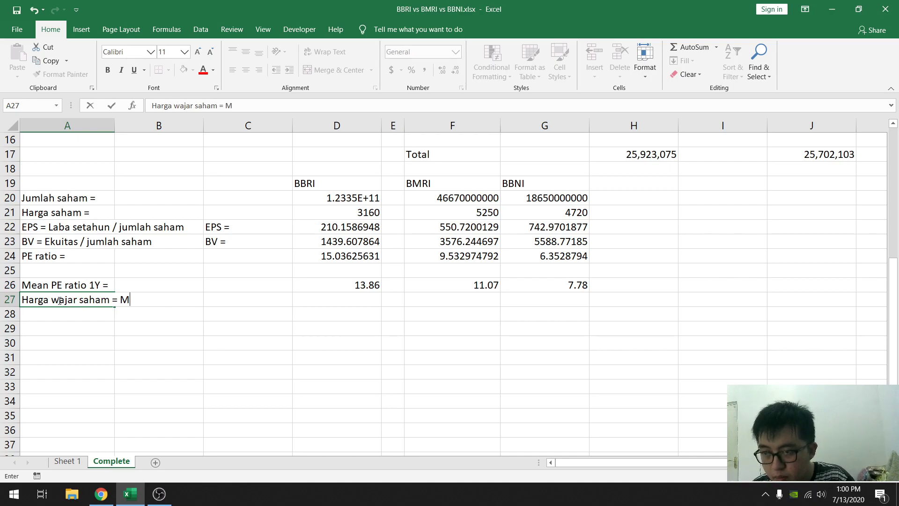
{"action": "type", "text": "ean PE ratio x"}
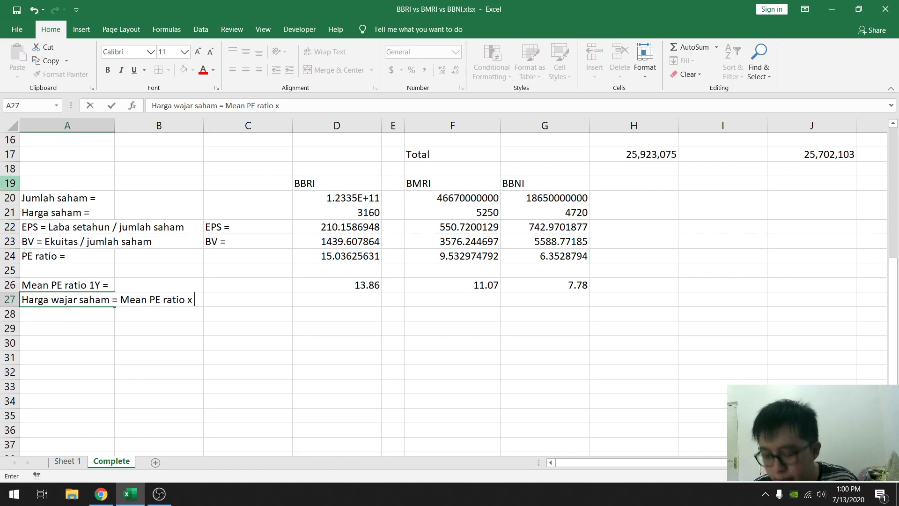
{"action": "type", "text": "EPS"}
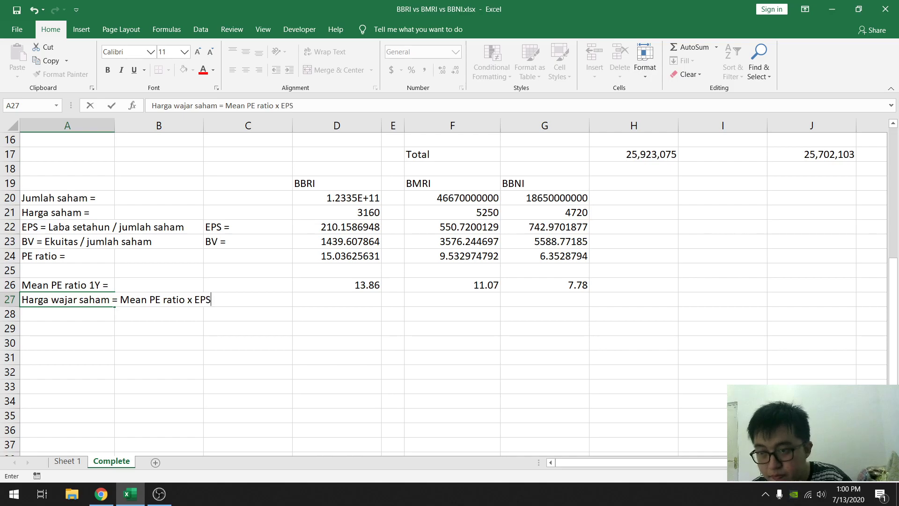
{"action": "key", "text": "Return"}
- Calculate BBRI's fair share price in D27 as mean PE ratio times EPS with the formula =D26*D22
{"action": "key", "text": "Right"}
{"action": "key", "text": "Right"}
{"action": "key", "text": "Right"}
{"action": "key", "text": "Up"}
{"action": "type", "text": "="}
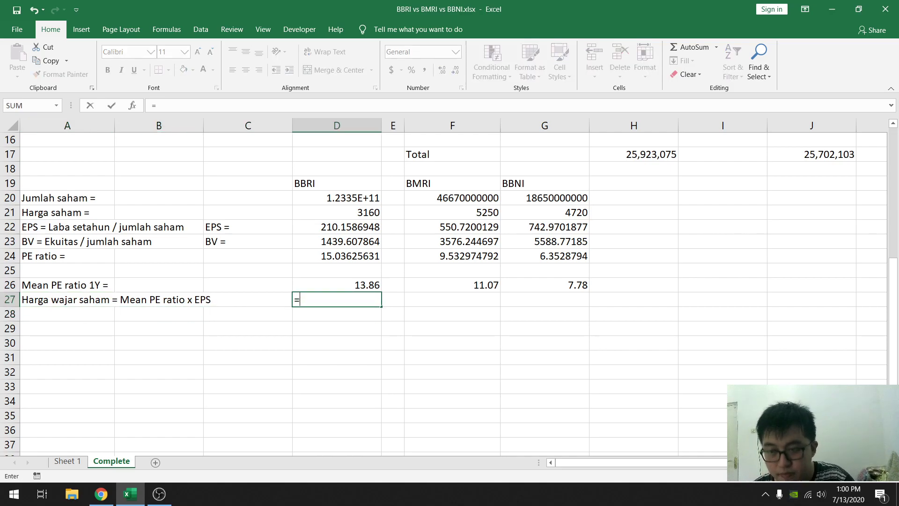
{"action": "left_click", "coordinate": [310, 279]}
{"action": "type", "text": "*"}
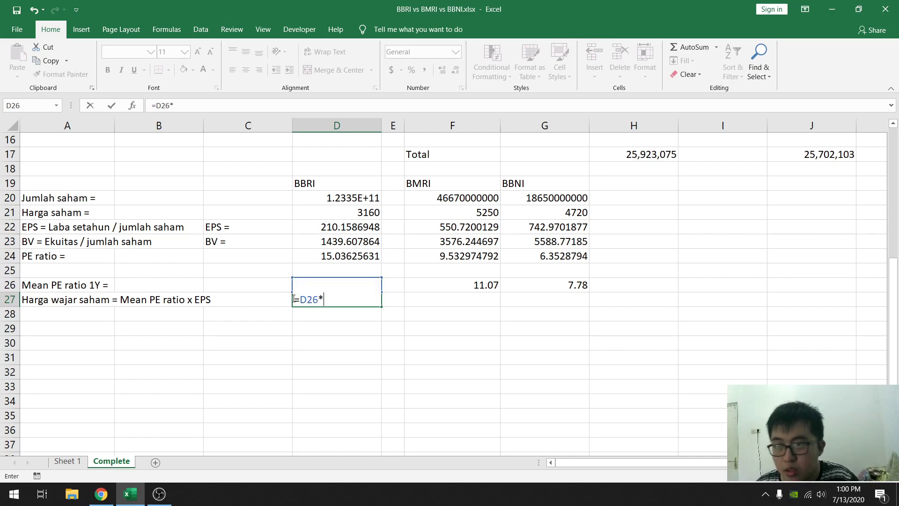
{"action": "left_click", "coordinate": [323, 231]}
{"action": "key", "text": "Return"}
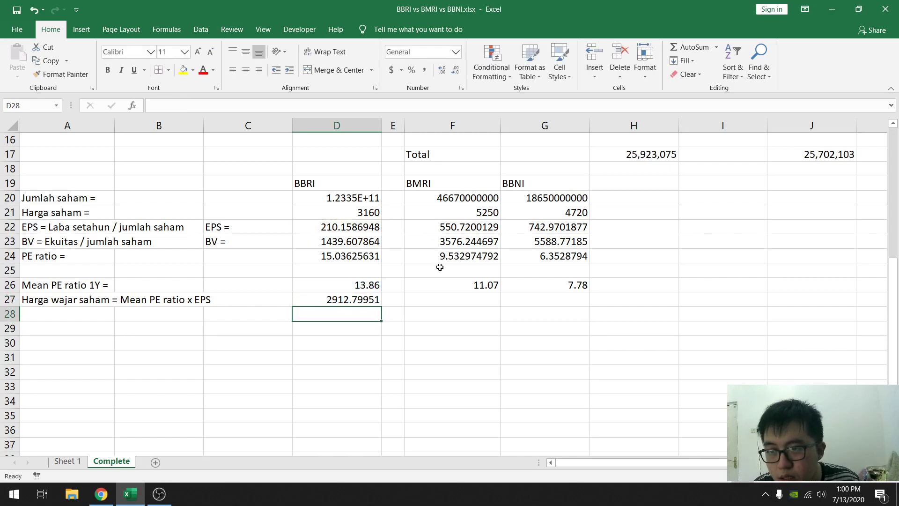
- Copy BBRI's fair share price formula from D27 into F27 for BMRI and G27 for BBNI
{"action": "key", "text": "Up"}
{"action": "key", "text": "ctrl+c"}
{"action": "left_click", "coordinate": [442, 294]}
{"action": "key", "text": "ctrl+v"}
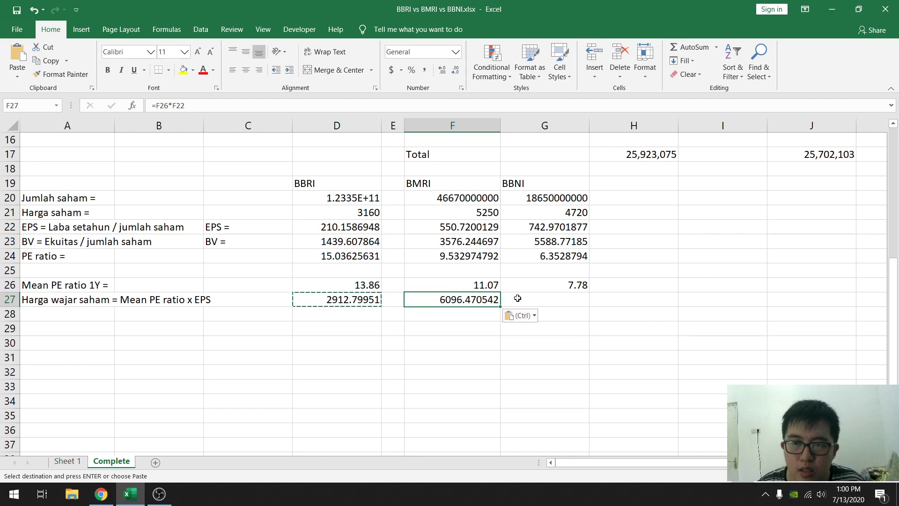
{"action": "left_click", "coordinate": [515, 297]}
{"action": "key", "text": "ctrl+v"}
{"action": "key", "text": "Escape"}
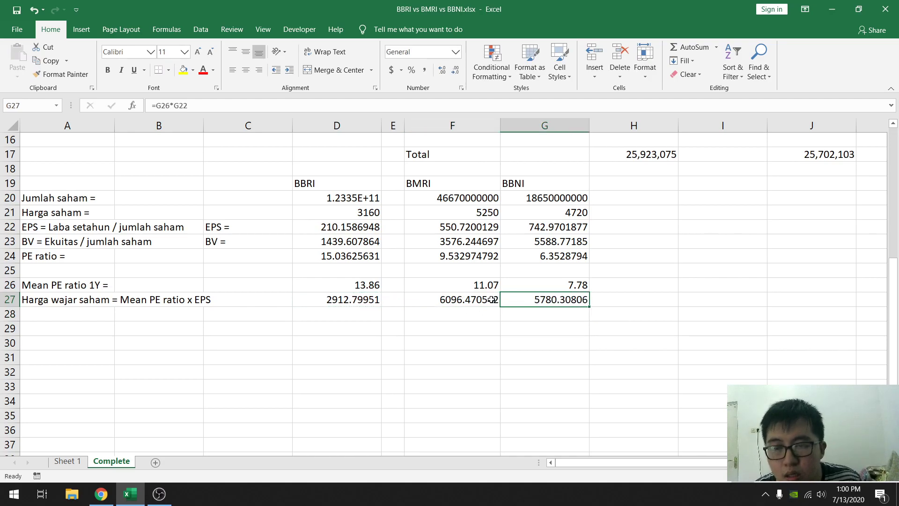
- Compare each bank's fair share price in row 27 with its current share price in row 21
{"action": "left_click", "coordinate": [480, 296]}
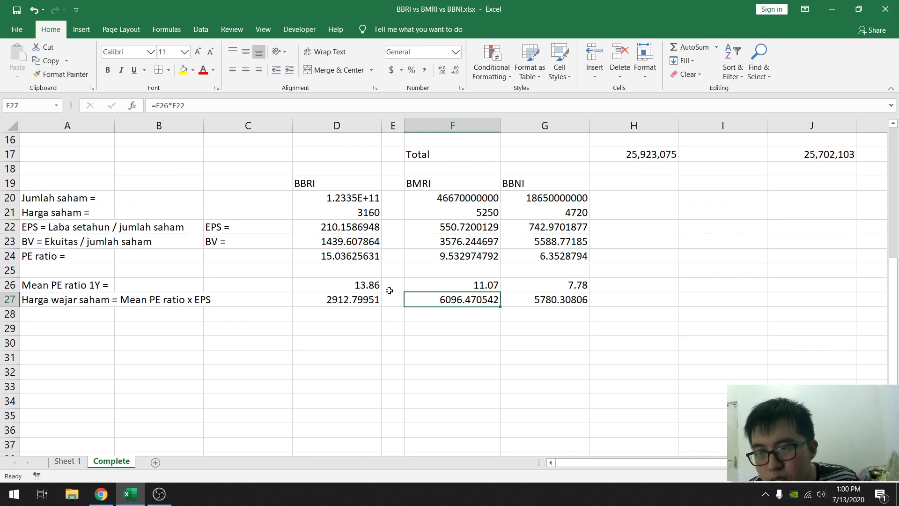
{"action": "left_click_drag", "start_coordinate": [328, 300], "coordinate": [550, 299]}
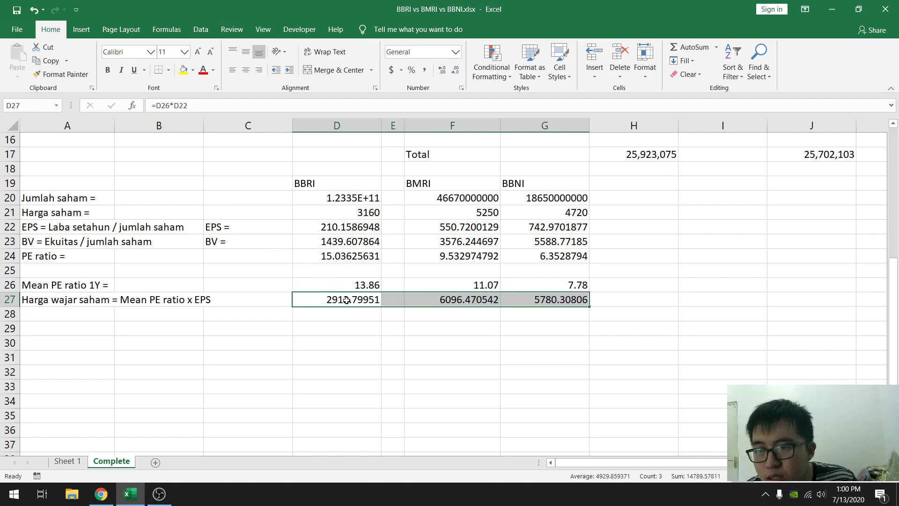
{"action": "scroll", "coordinate": [327, 248], "scroll_direction": "up", "scroll_amount": 3}
{"action": "scroll", "coordinate": [327, 247], "scroll_direction": "down", "scroll_amount": 2}
{"action": "left_click", "coordinate": [347, 261]}
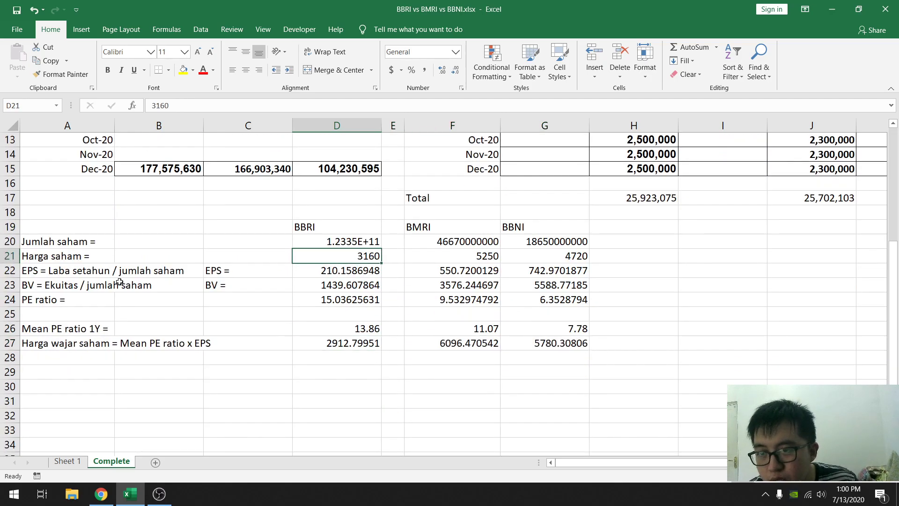
{"action": "left_click", "coordinate": [458, 343]}
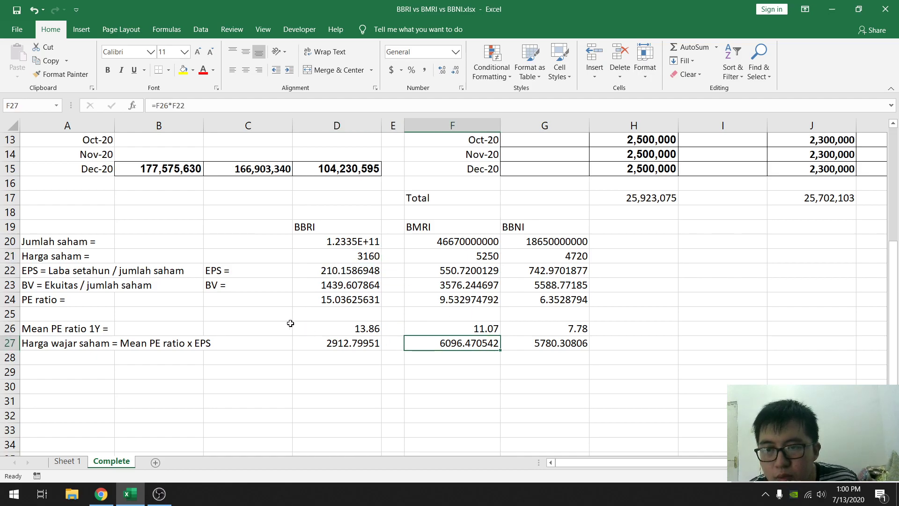
{"action": "left_click", "coordinate": [459, 254]}
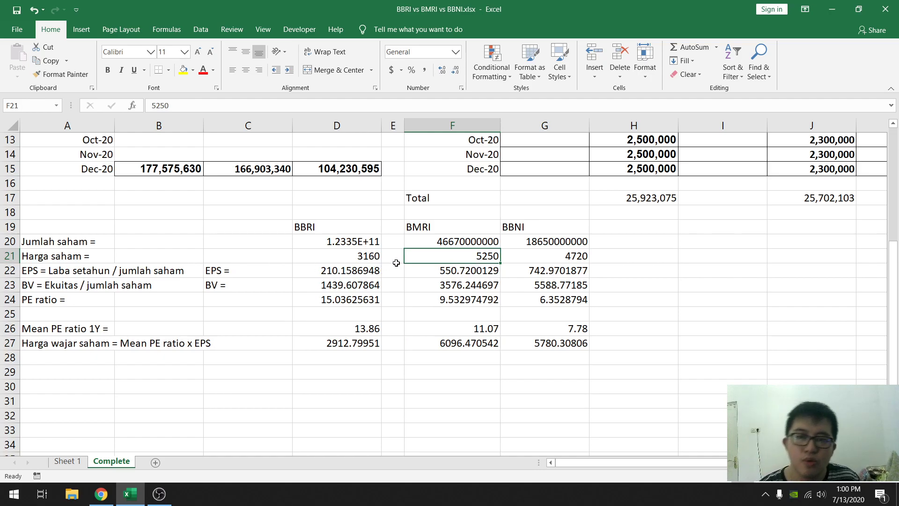
{"action": "left_click", "coordinate": [550, 341]}
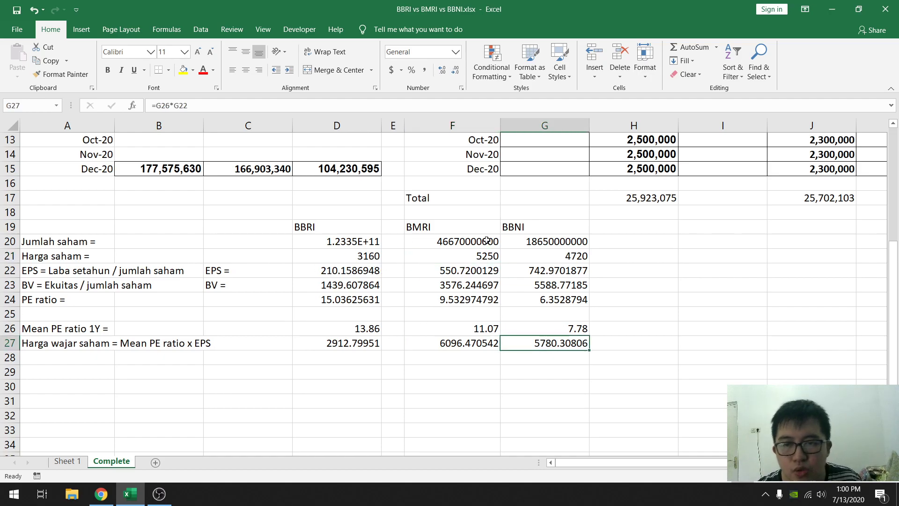
{"action": "left_click", "coordinate": [541, 258]}
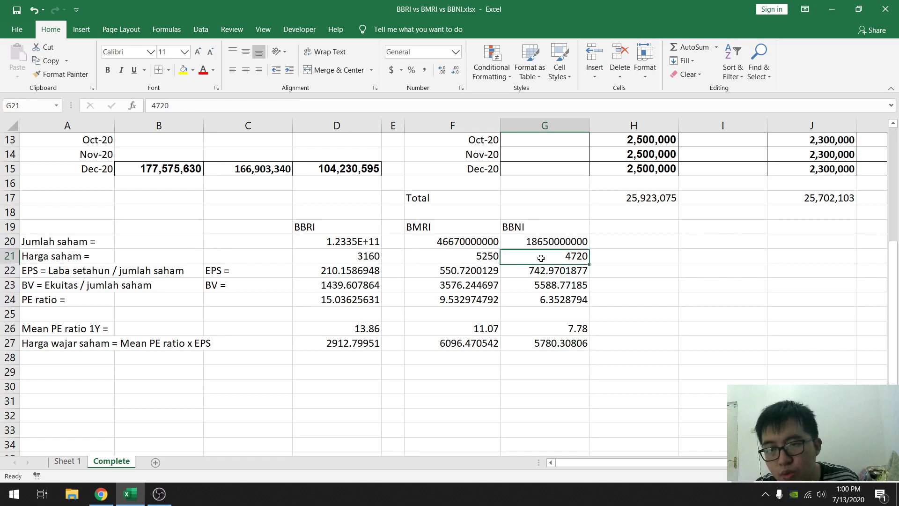
- Format cells D22:G27 as Number with two decimal places and the 1000 separator
{"action": "left_click_drag", "start_coordinate": [333, 274], "coordinate": [576, 344]}
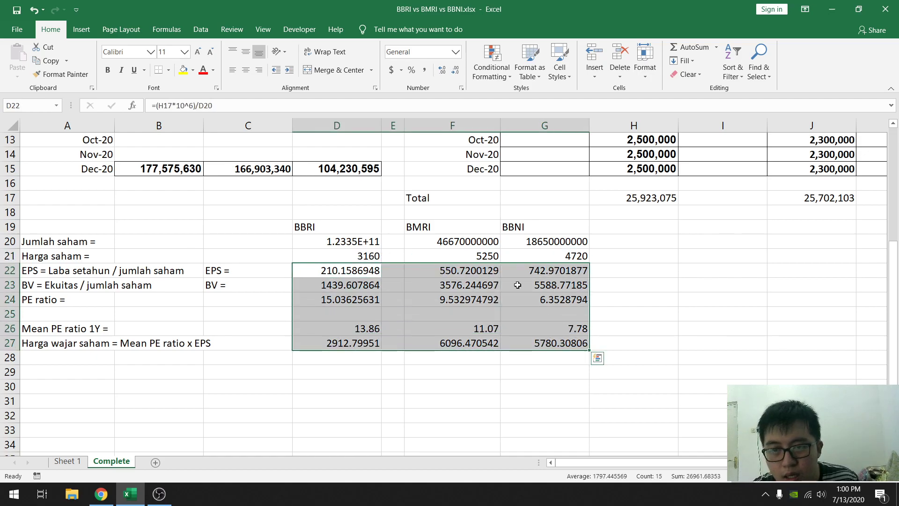
{"action": "right_click", "coordinate": [518, 286]}
{"action": "left_click", "coordinate": [557, 237]}
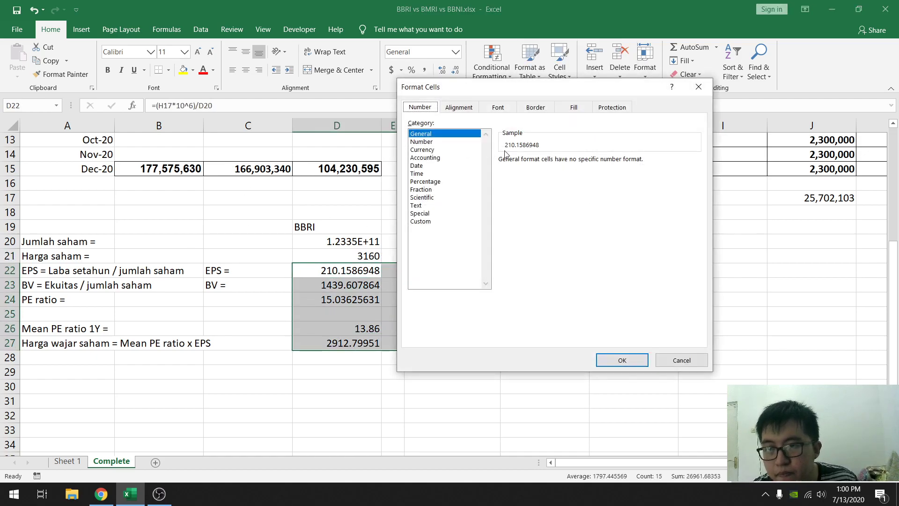
{"action": "left_click", "coordinate": [443, 142]}
{"action": "left_click", "coordinate": [567, 176]}
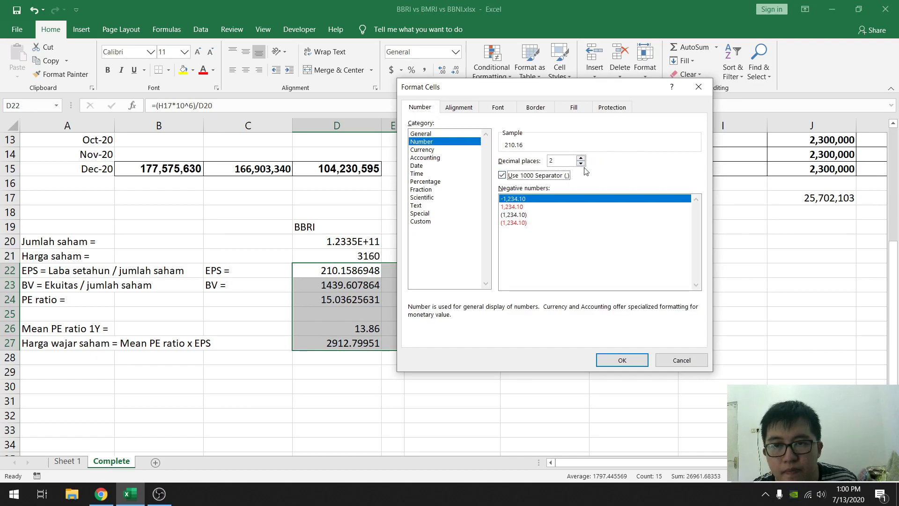
{"action": "left_click", "coordinate": [614, 360]}
- Set the fair share prices in D27:G27 to zero decimal places
{"action": "left_click_drag", "start_coordinate": [342, 344], "coordinate": [530, 341]}
{"action": "right_click", "coordinate": [530, 342]}
{"action": "left_click", "coordinate": [581, 291]}
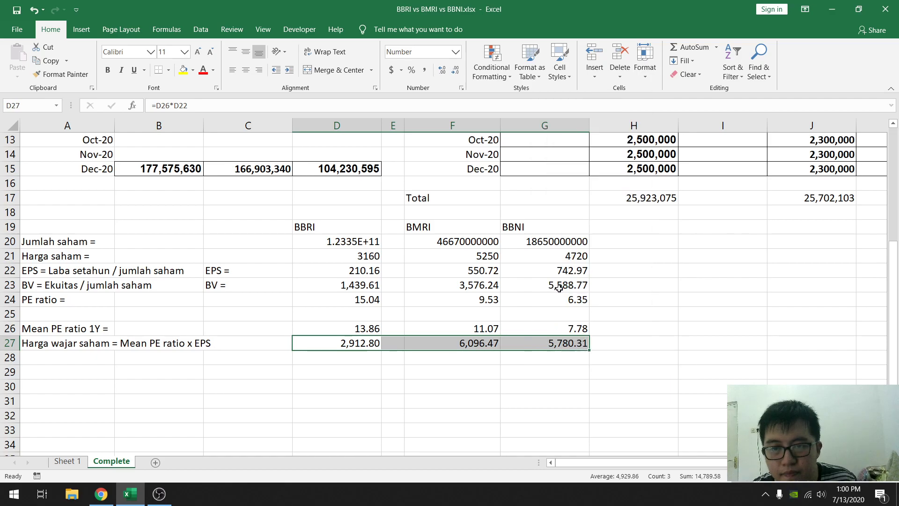
{"action": "left_click", "coordinate": [589, 218]}
{"action": "left_click", "coordinate": [589, 218]}
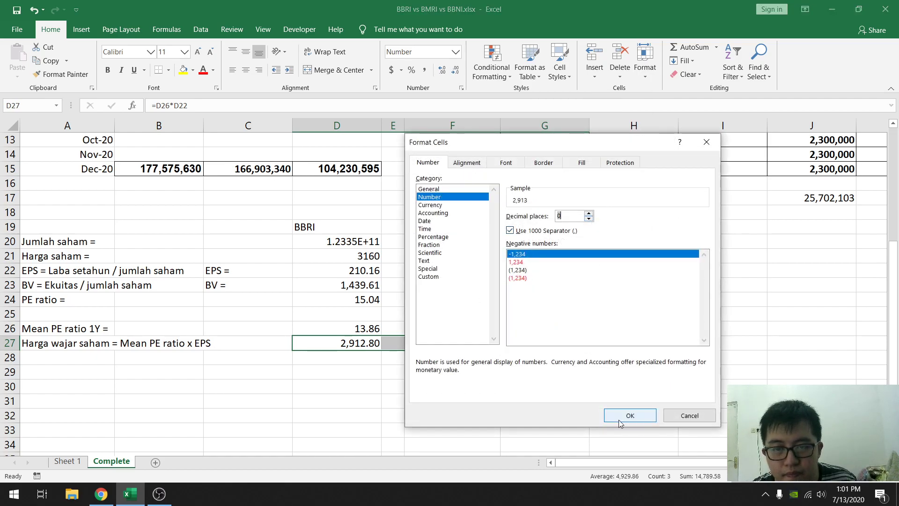
{"action": "left_click", "coordinate": [619, 416]}
- Format the share counts and share prices in D20:G21 as Number with zero decimal places and the 1000 separator
{"action": "left_click_drag", "start_coordinate": [349, 243], "coordinate": [552, 255]}
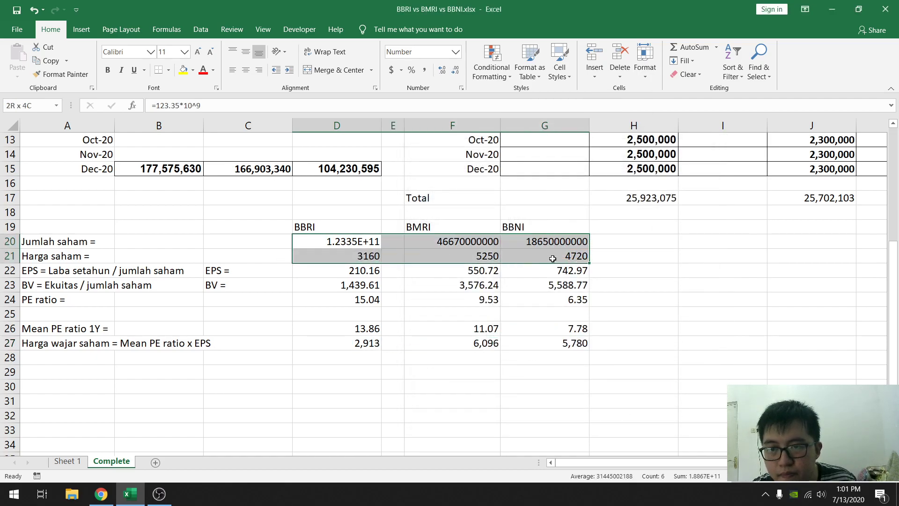
{"action": "right_click", "coordinate": [546, 246]}
{"action": "left_click", "coordinate": [577, 430]}
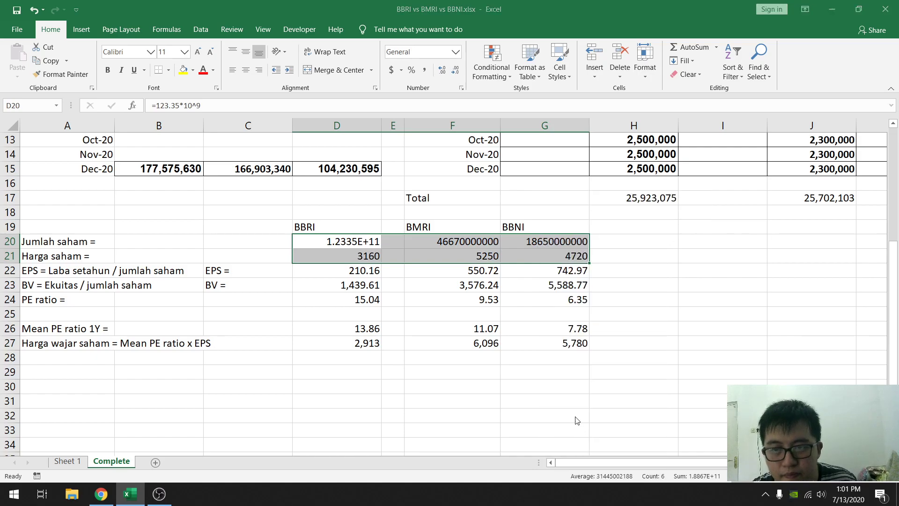
{"action": "left_click", "coordinate": [462, 248]}
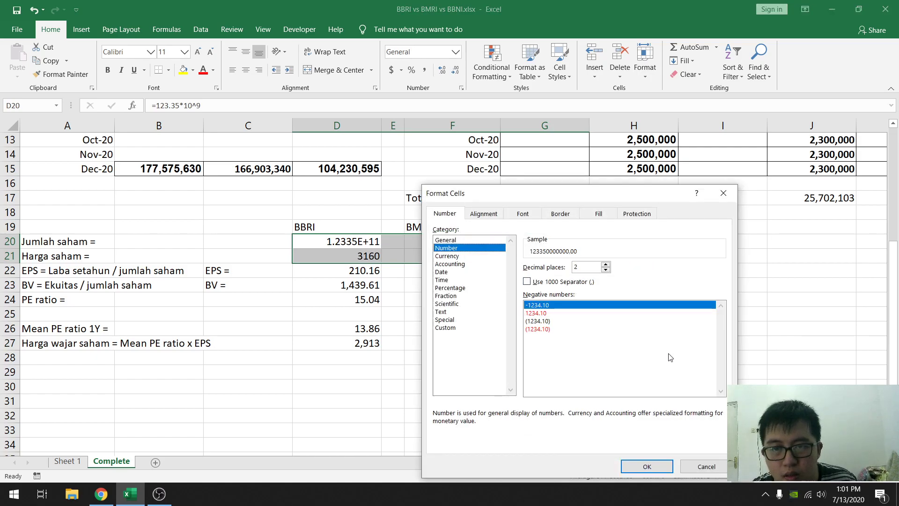
{"action": "left_click", "coordinate": [605, 269]}
{"action": "left_click", "coordinate": [605, 270]}
{"action": "left_click", "coordinate": [567, 281]}
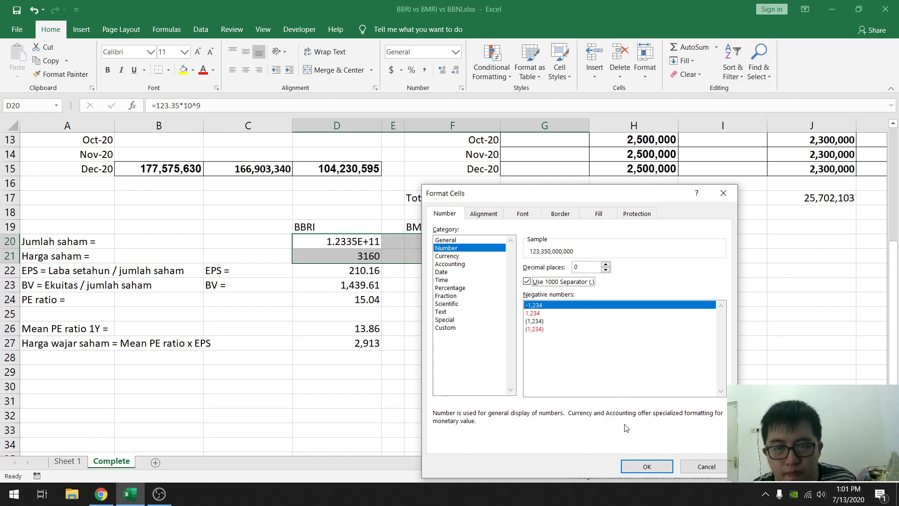
{"action": "left_click", "coordinate": [646, 467]}
{"action": "left_click", "coordinate": [445, 314]}
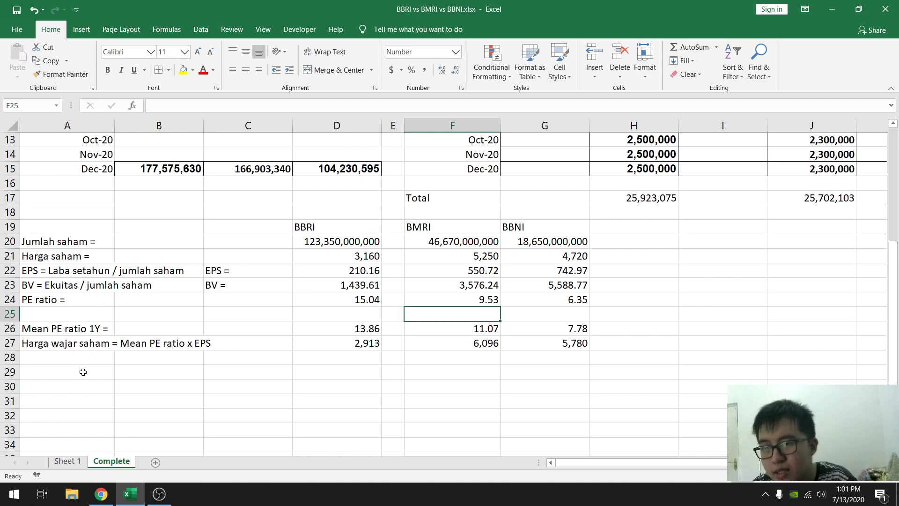
- Switch to the Stockbit Fundachart in Chrome and remove the price and all PE metrics from the financial metrics list
{"action": "left_click", "coordinate": [101, 494]}
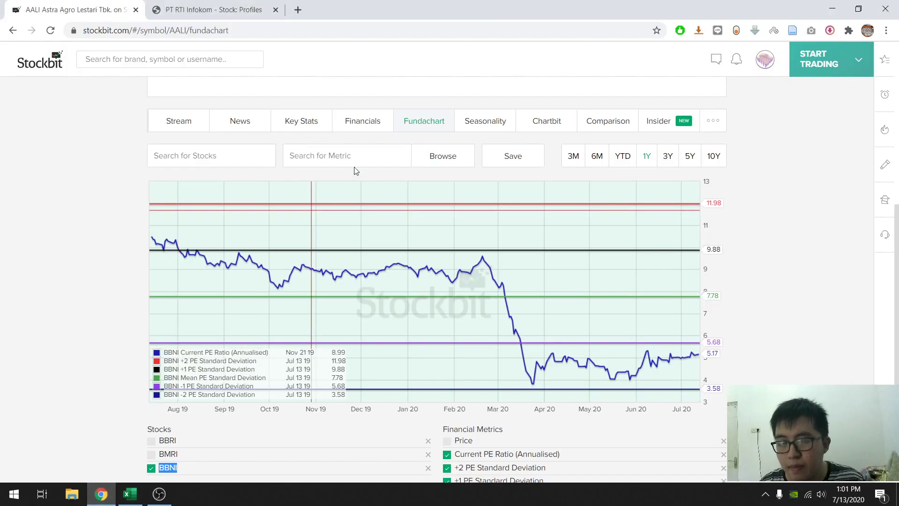
{"action": "scroll", "coordinate": [493, 236], "scroll_direction": "down", "scroll_amount": 1}
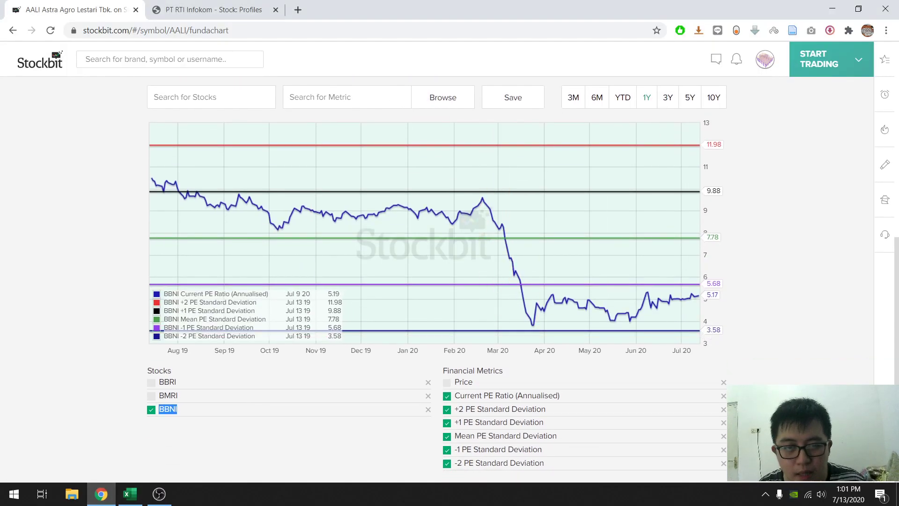
{"action": "left_click", "coordinate": [723, 382]}
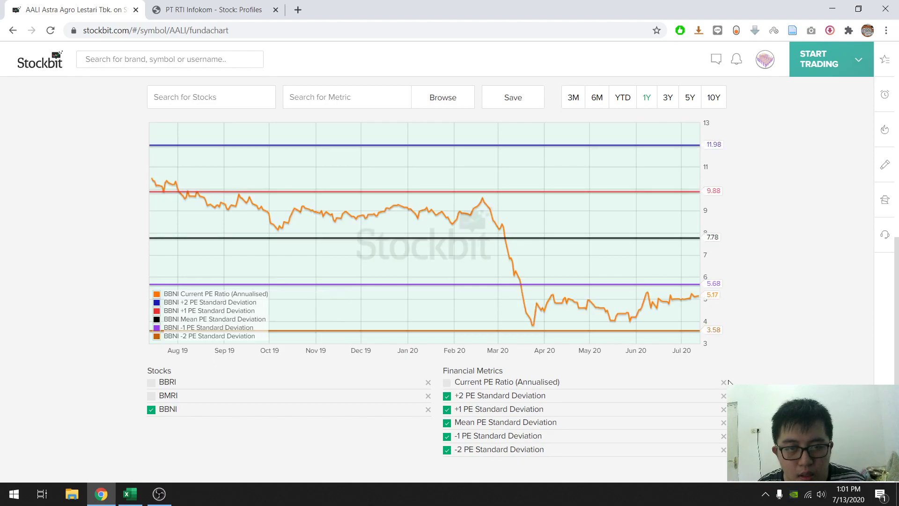
{"action": "left_click", "coordinate": [724, 382]}
{"action": "left_click", "coordinate": [723, 382]}
{"action": "left_click", "coordinate": [723, 382]}
{"action": "left_click", "coordinate": [723, 382]}
{"action": "left_click", "coordinate": [723, 382]}
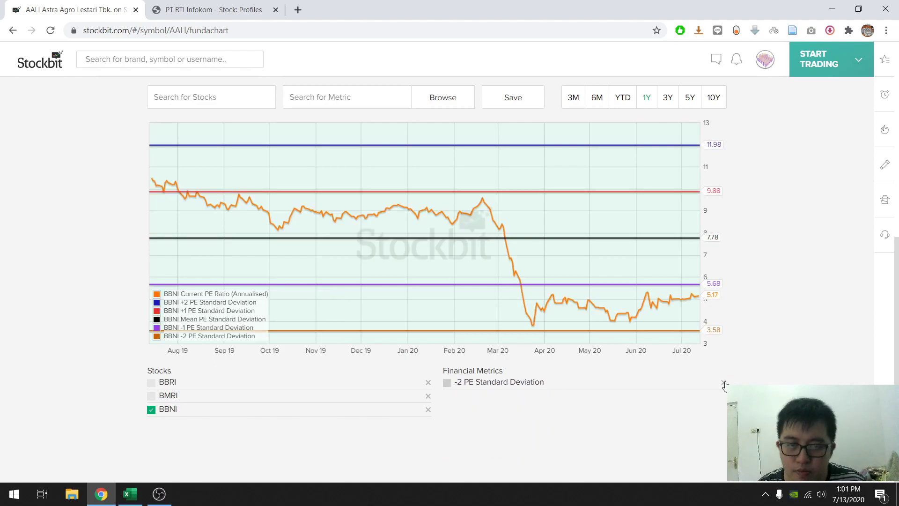
{"action": "left_click", "coordinate": [725, 383]}
- Add the +2 and +1 PBV Standard Deviation (1 Year) metrics to the BBNI chart
{"action": "left_click", "coordinate": [329, 102]}
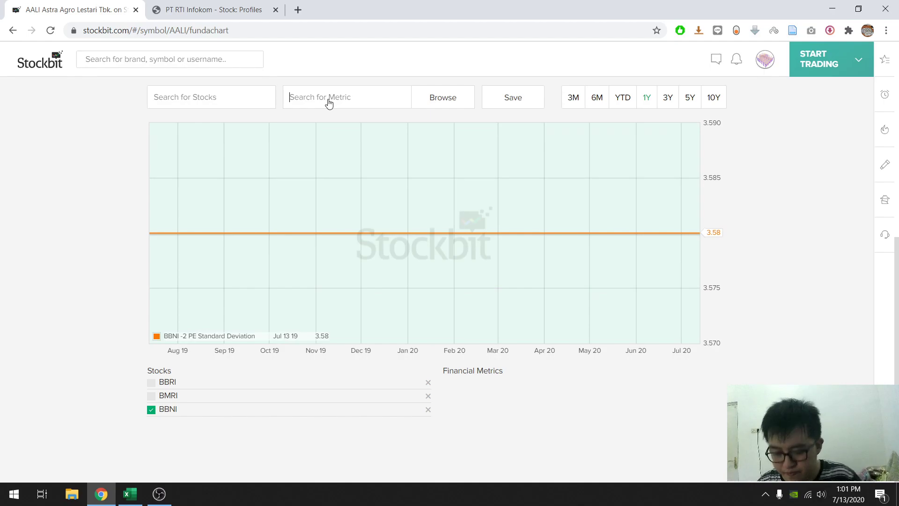
{"action": "type", "text": "pb"}
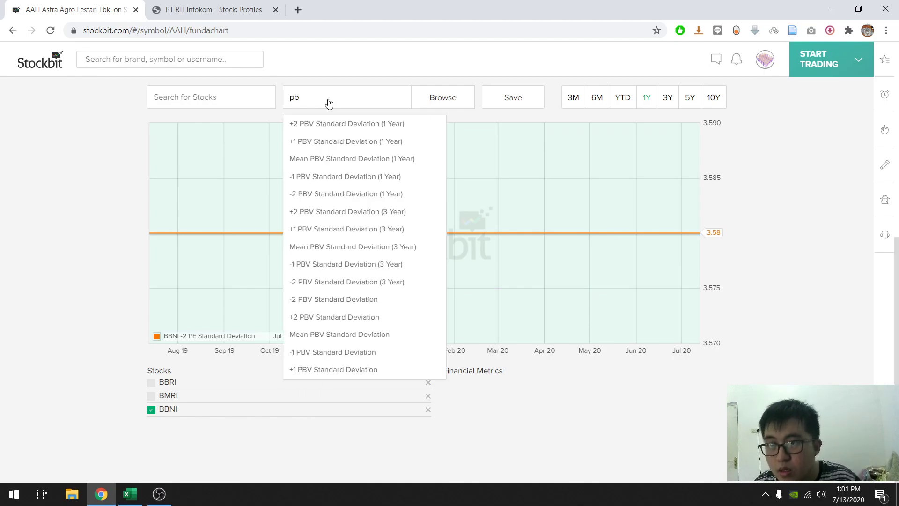
{"action": "left_click", "coordinate": [331, 123]}
{"action": "left_click", "coordinate": [332, 99]}
{"action": "type", "text": "pbv"}
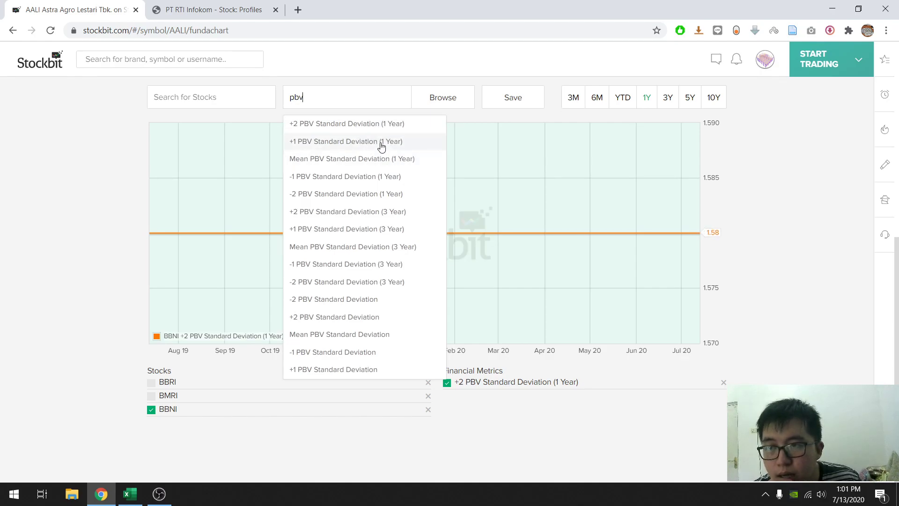
{"action": "left_click", "coordinate": [382, 143]}
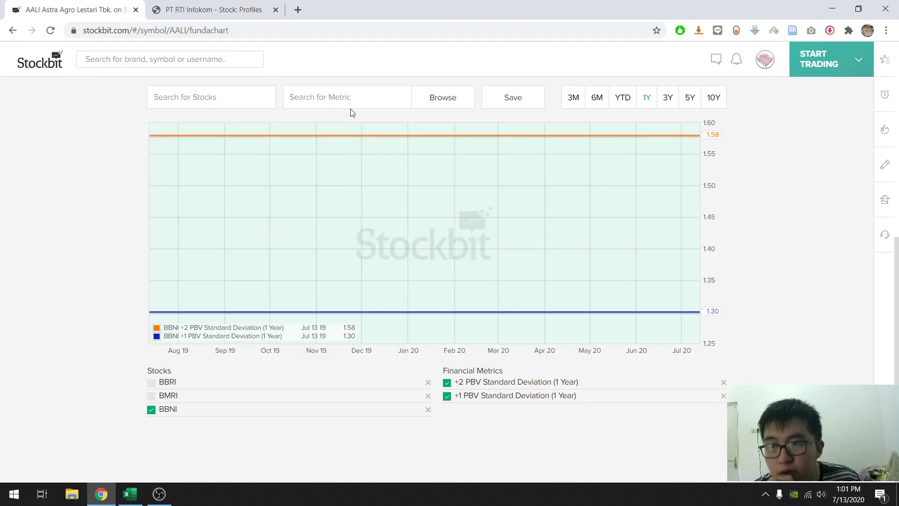
- Add the Mean, -1 and -2 PBV Standard Deviation (1 Year) metrics to the BBNI chart
{"action": "left_click", "coordinate": [351, 102]}
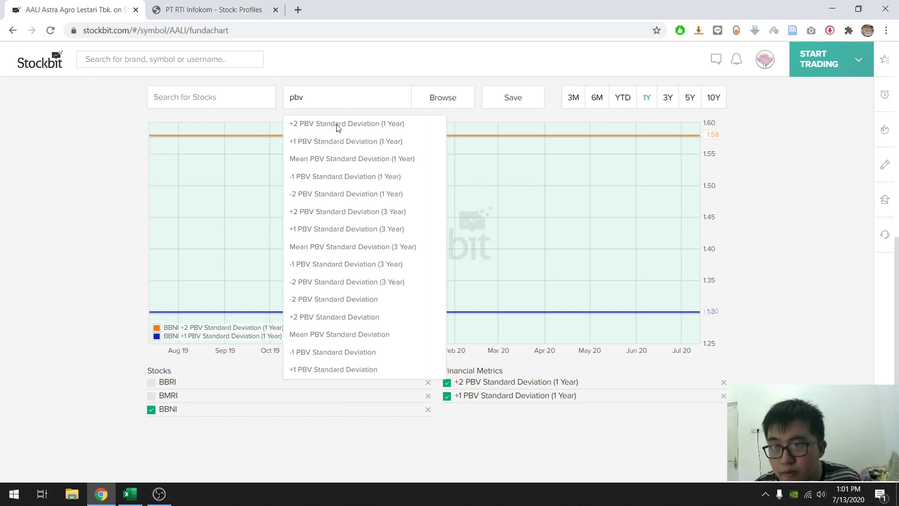
{"action": "left_click", "coordinate": [340, 159]}
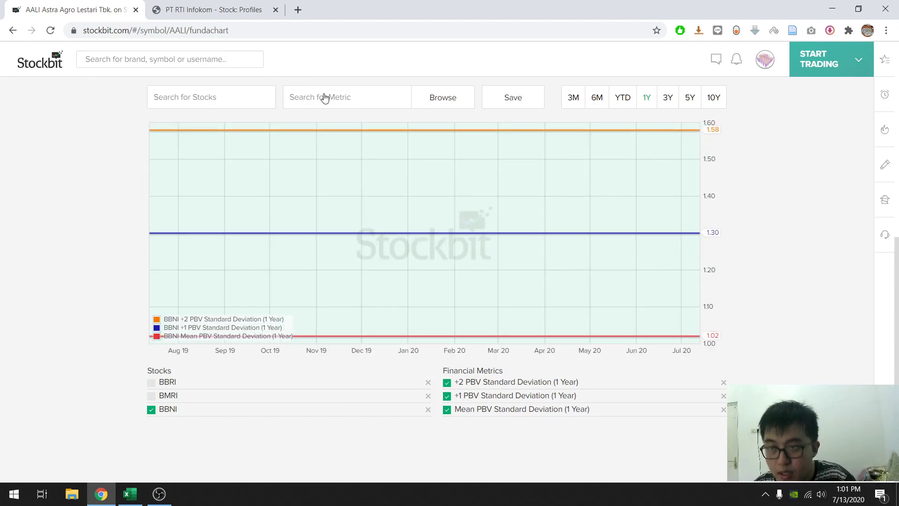
{"action": "left_click", "coordinate": [324, 97]}
{"action": "left_click", "coordinate": [315, 177]}
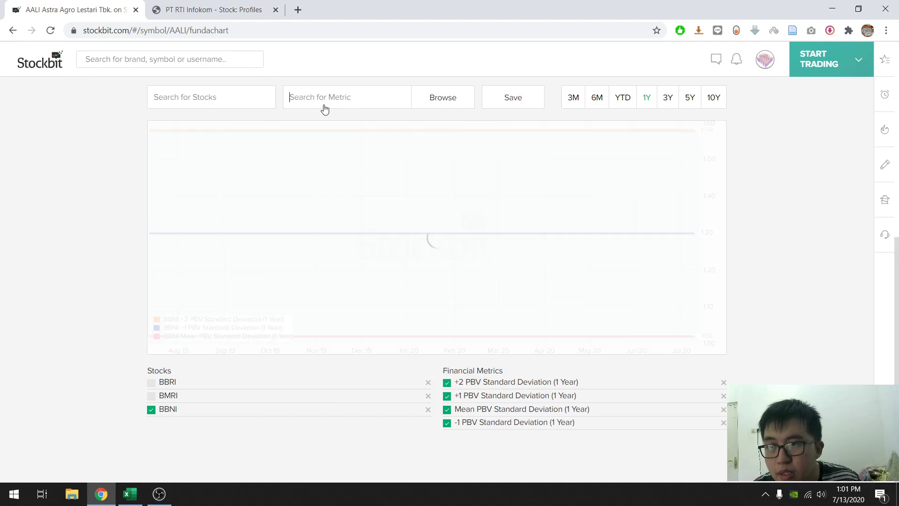
{"action": "type", "text": "pbv"}
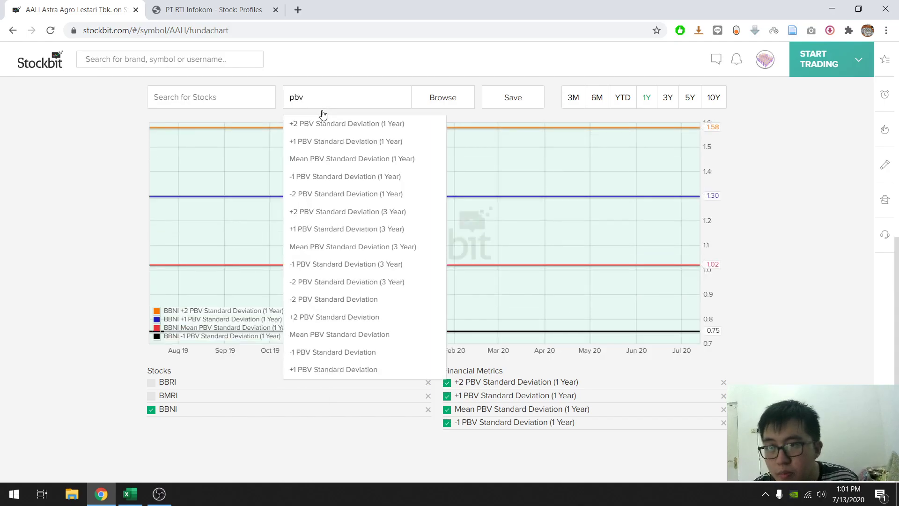
{"action": "left_click", "coordinate": [329, 194]}
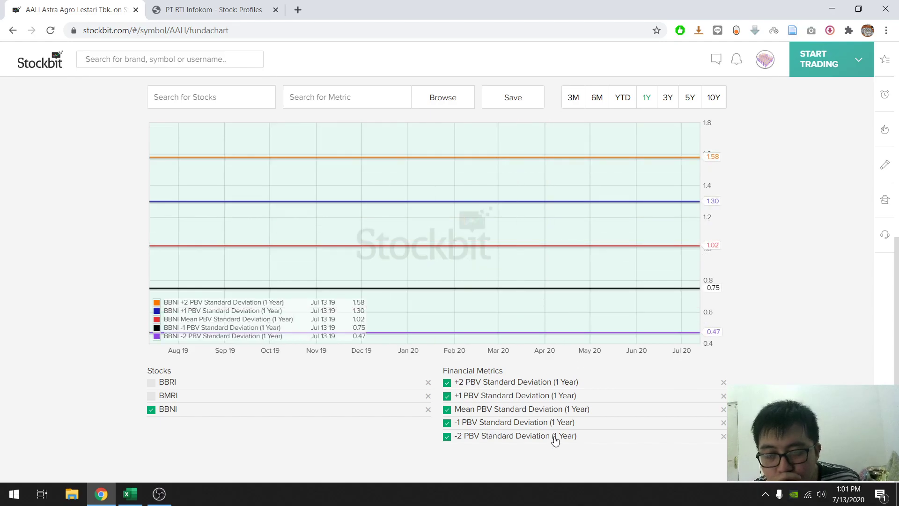
- Search the metrics for "book" and add Current Price to Book Value to the BBNI chart
{"action": "left_click", "coordinate": [363, 106]}
{"action": "type", "text": "book"}
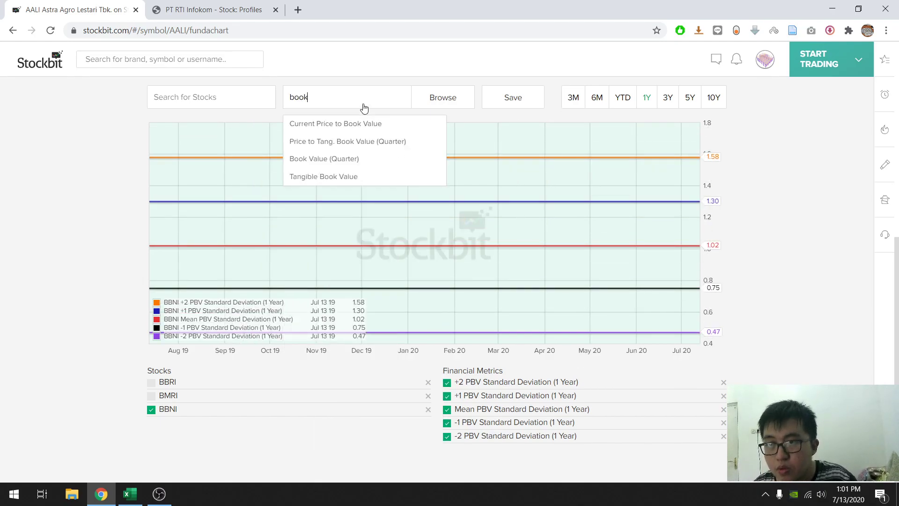
{"action": "left_click", "coordinate": [352, 124]}
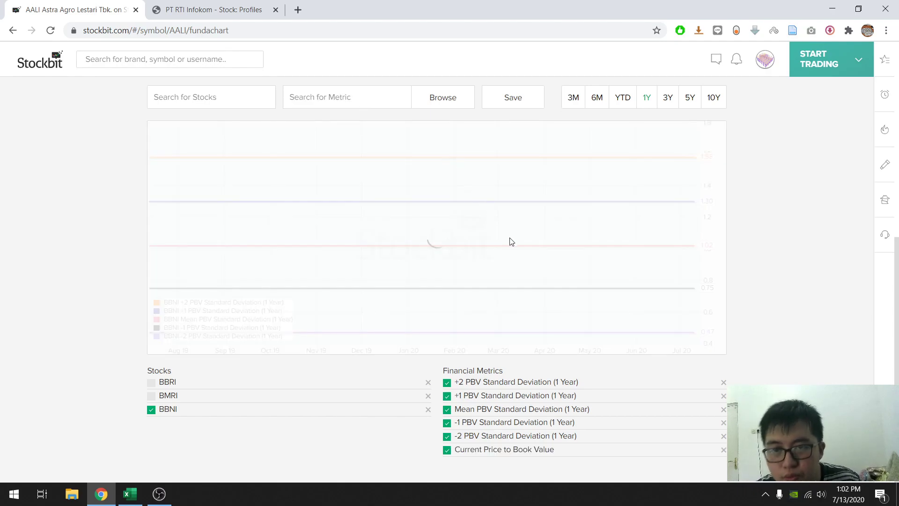
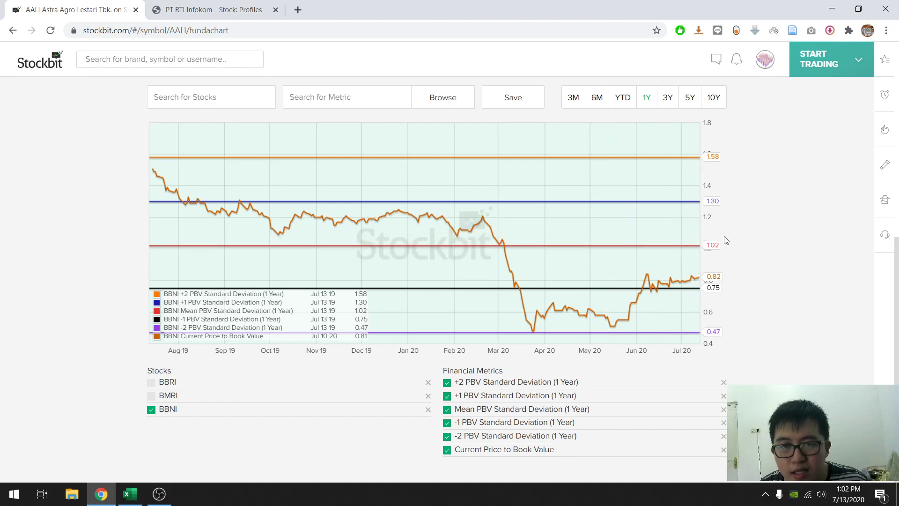
- Switch to the Excel workbook and enter the label "Mean PBV 1Y =" in cell A29
{"action": "left_click", "coordinate": [129, 494]}
{"action": "left_click", "coordinate": [60, 372]}
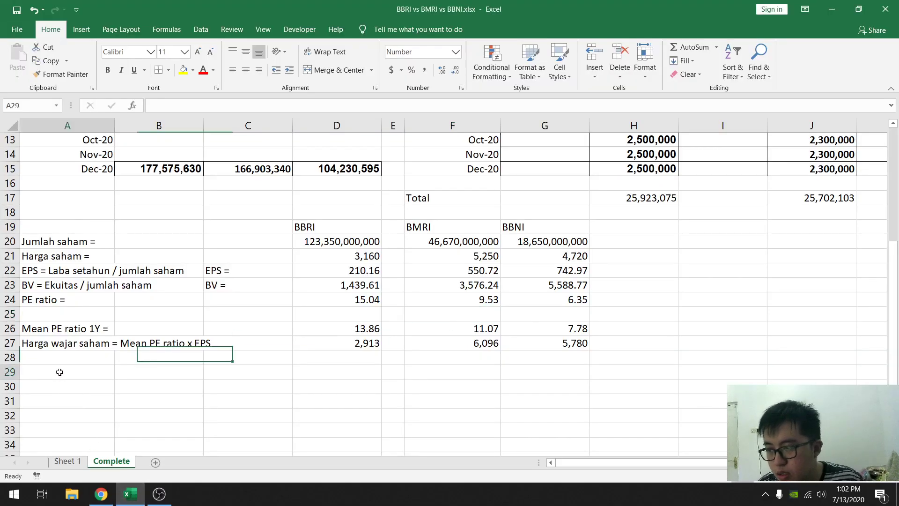
{"action": "type", "text": "Mean PBV 1Y"}
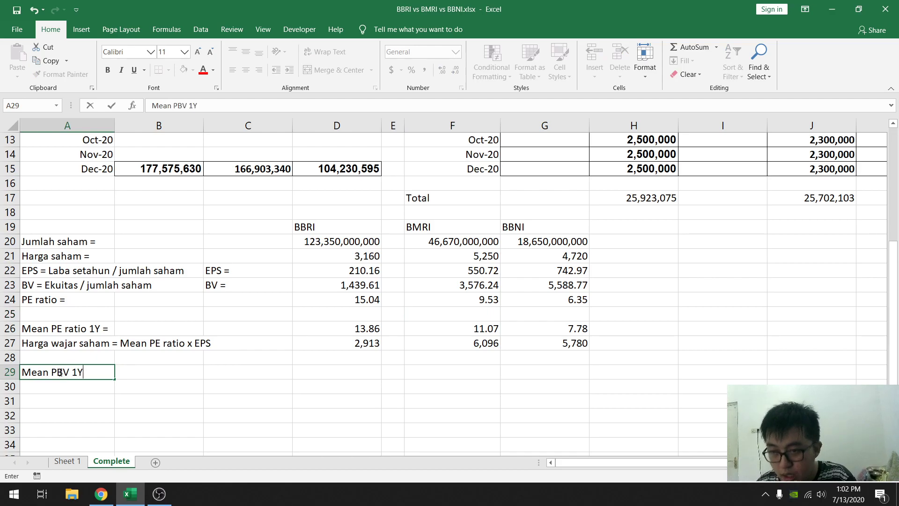
{"action": "key", "text": "Tab"}
{"action": "key", "text": "Tab"}
{"action": "key", "text": "Tab"}
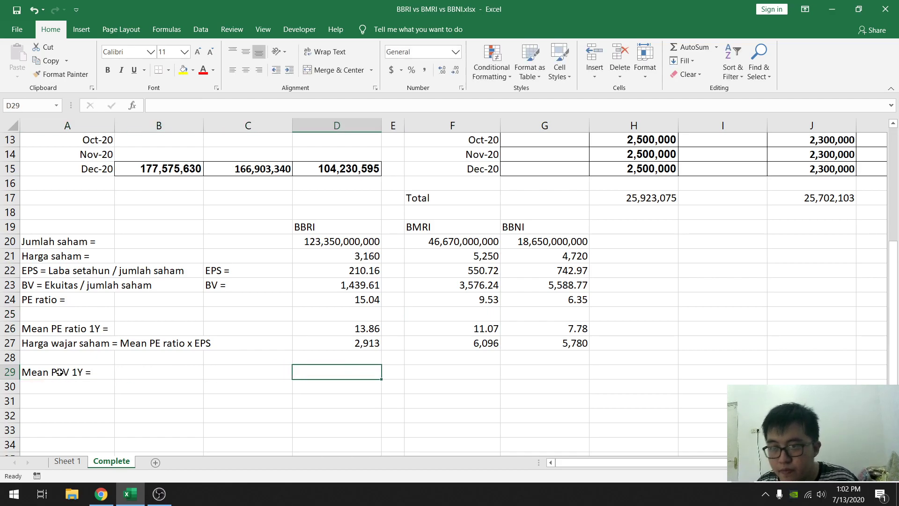
- Enter BBNI's one-year mean PBV of 1.02 from the Stockbit chart in cell G29
{"action": "left_click", "coordinate": [513, 375]}
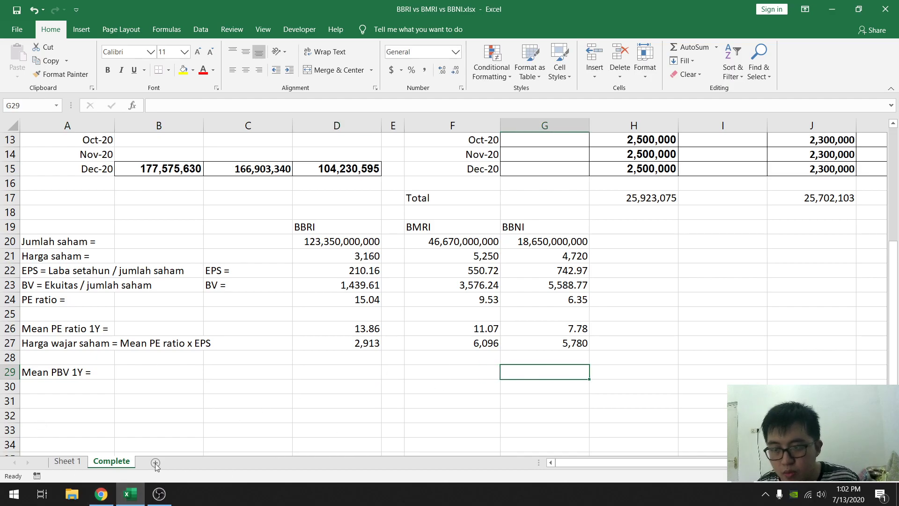
{"action": "left_click", "coordinate": [140, 500]}
{"action": "left_click", "coordinate": [140, 499]}
{"action": "type", "text": "1.02"}
{"action": "key", "text": "Left"}
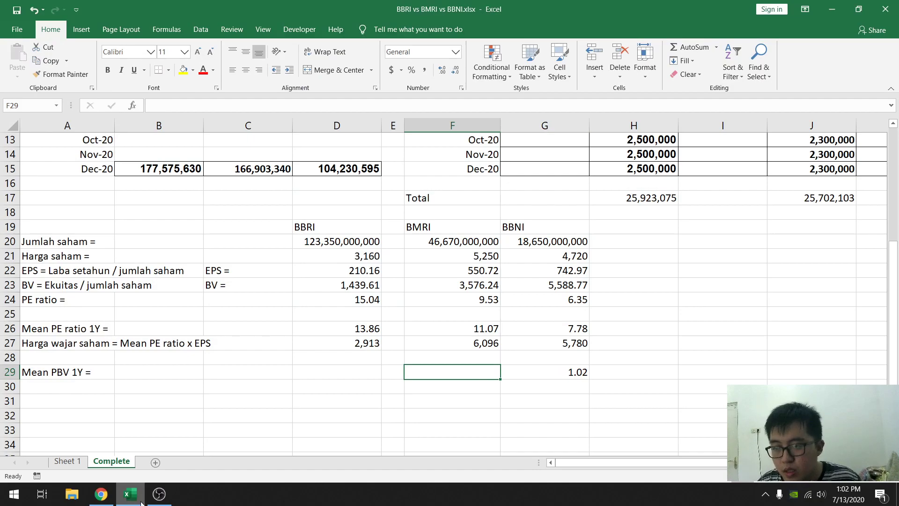
- Show only BMRI on the Stockbit chart in Chrome, and enter its mean PBV of 1.55 in cell F29 in Excel
{"action": "left_click", "coordinate": [141, 502]}
{"action": "left_click", "coordinate": [152, 395]}
{"action": "left_click", "coordinate": [151, 410]}
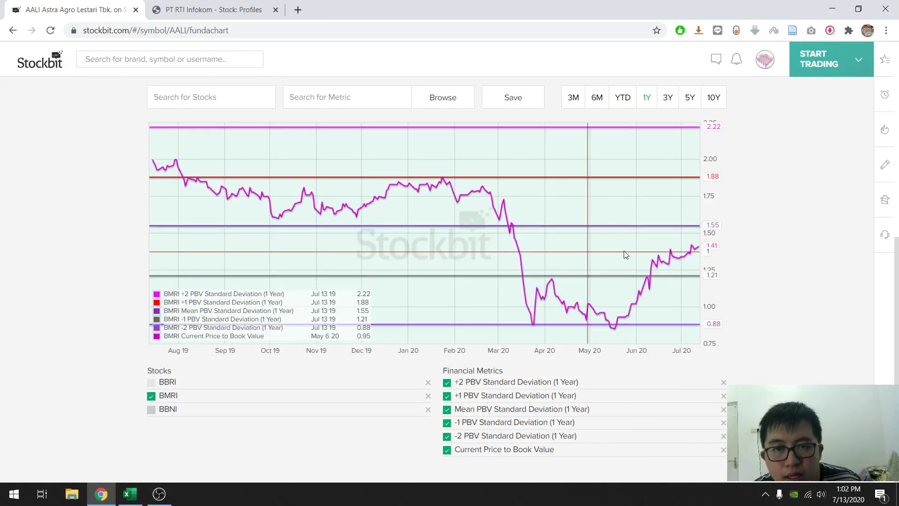
{"action": "left_click", "coordinate": [130, 494]}
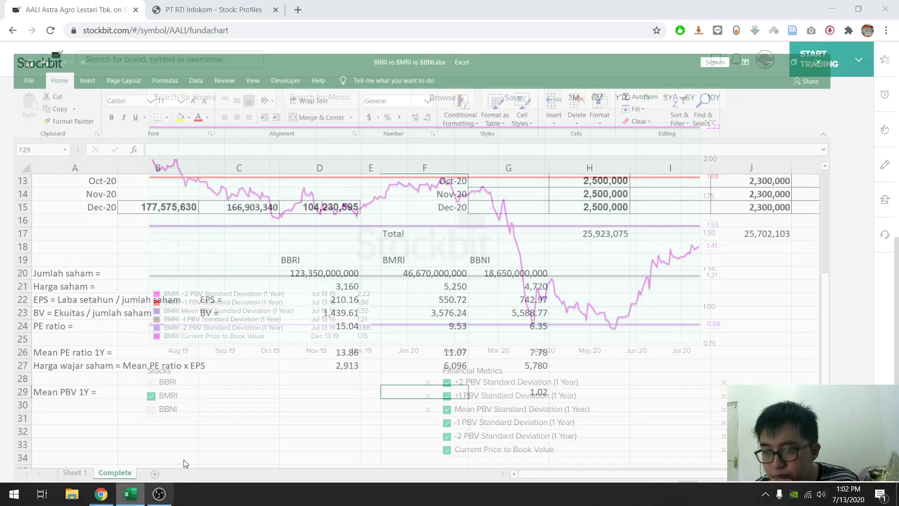
{"action": "type", "text": "1.55"}
{"action": "key", "text": "Left"}
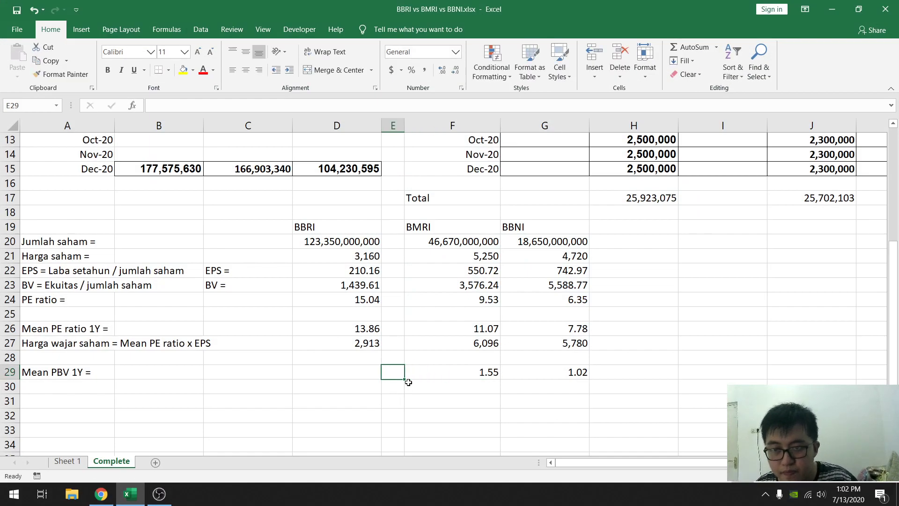
- Show only BBRI on the Stockbit chart in Chrome, and enter its mean PBV of 2.41 in cell D29 in Excel
{"action": "left_click", "coordinate": [345, 370]}
{"action": "left_click", "coordinate": [101, 494]}
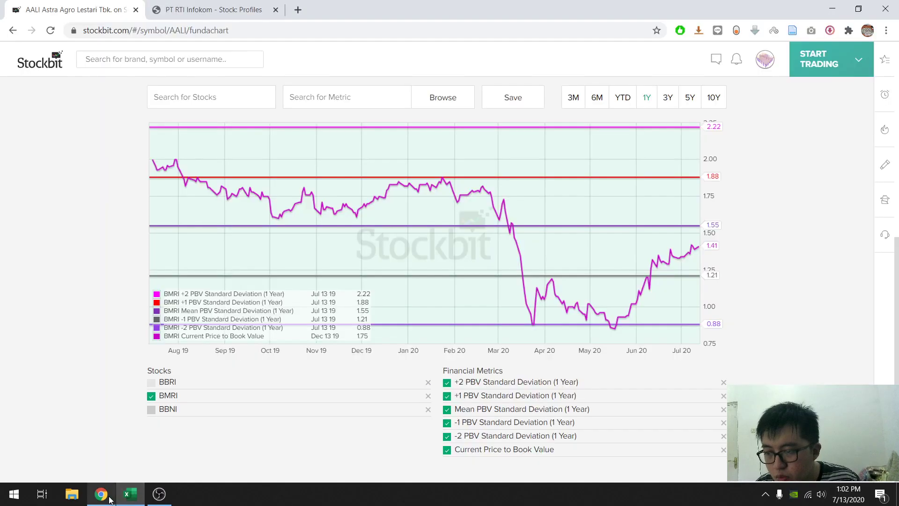
{"action": "left_click", "coordinate": [151, 382]}
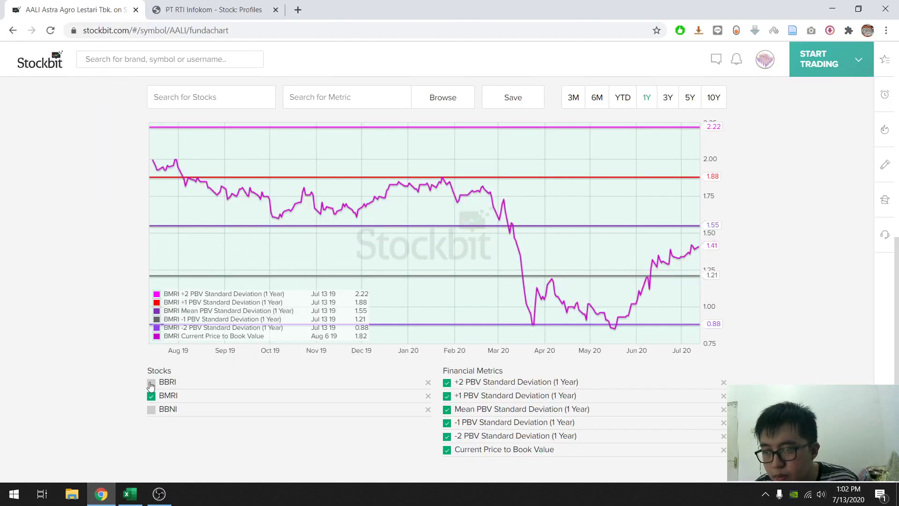
{"action": "left_click", "coordinate": [151, 396]}
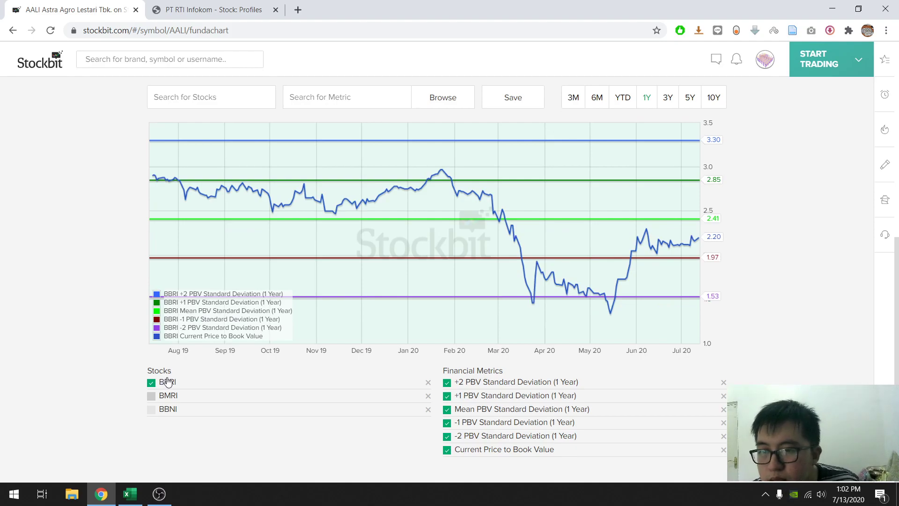
{"action": "left_click", "coordinate": [130, 493]}
{"action": "type", "text": "2.41"}
{"action": "key", "text": "Return"}
- Enter the label "Harga wajar saham = Mean PBV x BV" in cell A30
{"action": "key", "text": "Left"}
{"action": "key", "text": "Left"}
{"action": "key", "text": "Left"}
{"action": "key", "text": "Up"}
{"action": "key", "text": "Down"}
{"action": "type", "text": "Harga wajar saham"}
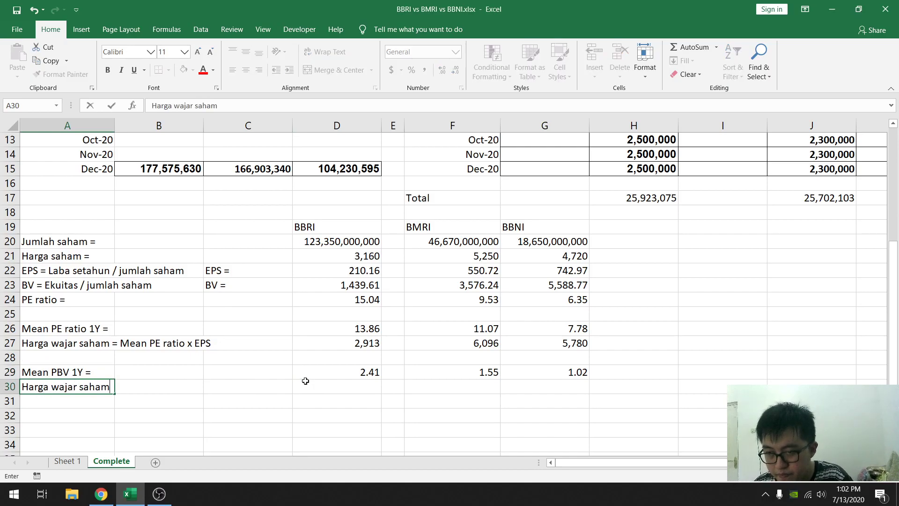
{"action": "type", "text": " = Me"}
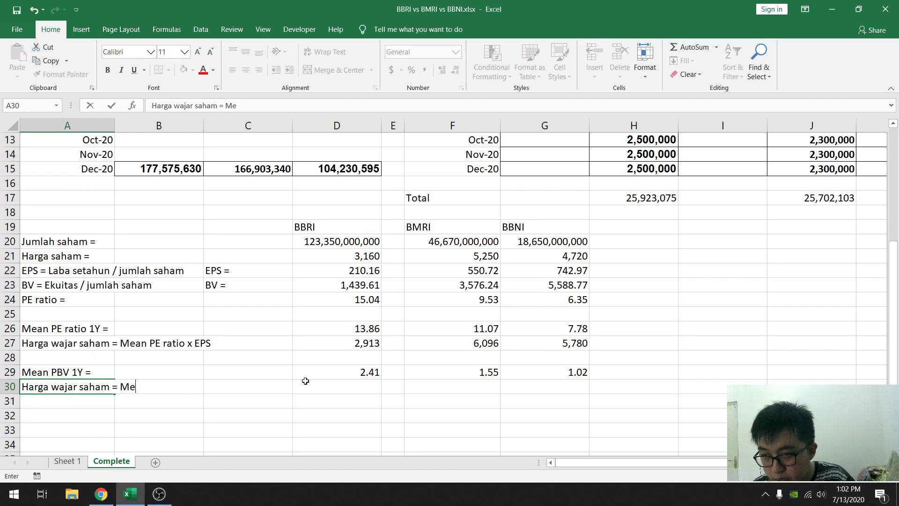
{"action": "type", "text": "an PBV x"}
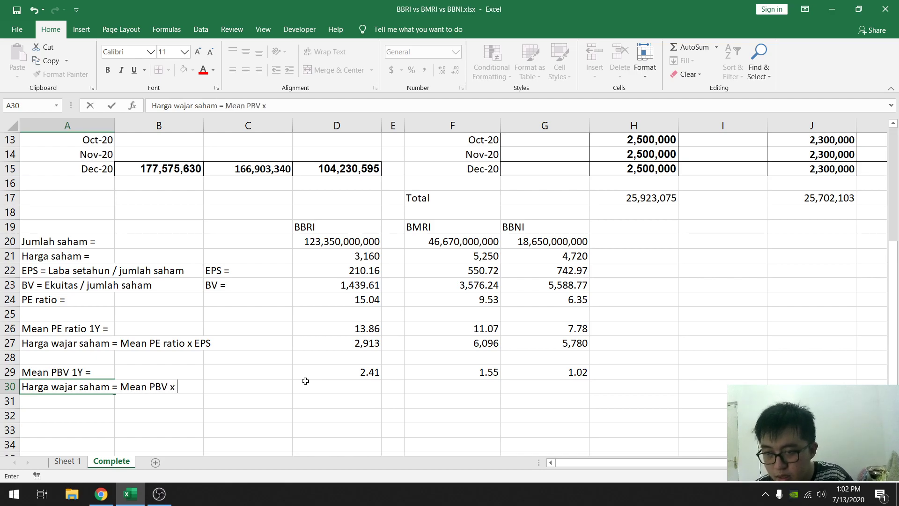
{"action": "type", "text": " BV"}
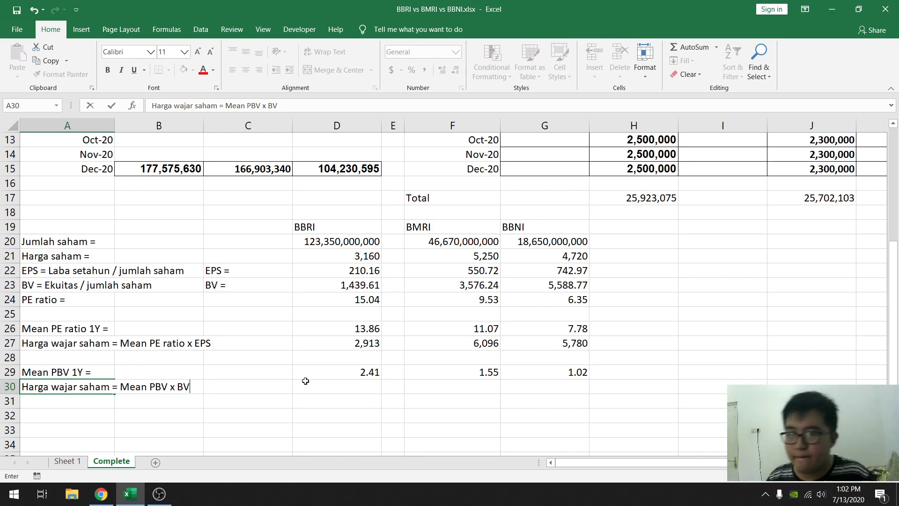
{"action": "key", "text": "Tab"}
{"action": "key", "text": "Tab"}
- Calculate BBRI's fair price in cell D30 with the formula =D29*D23
{"action": "left_click", "coordinate": [305, 381]}
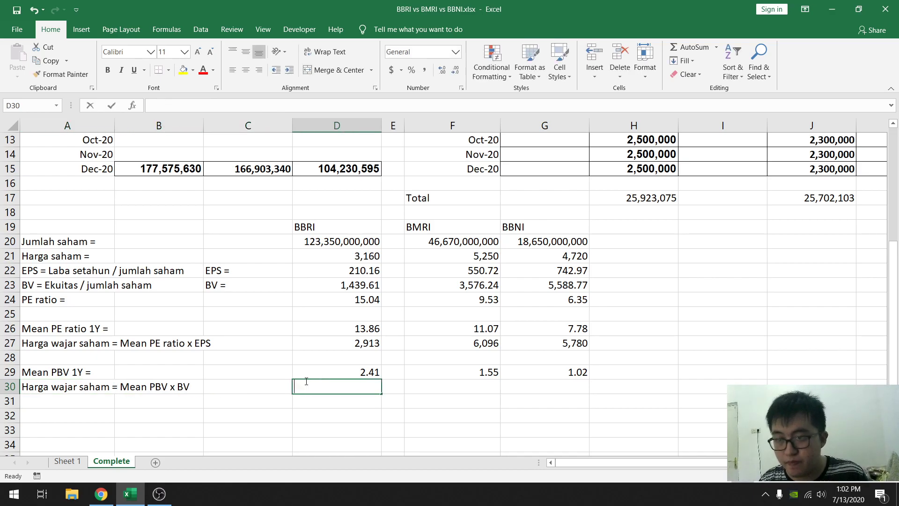
{"action": "type", "text": "="}
{"action": "left_click", "coordinate": [337, 376]}
{"action": "type", "text": "*"}
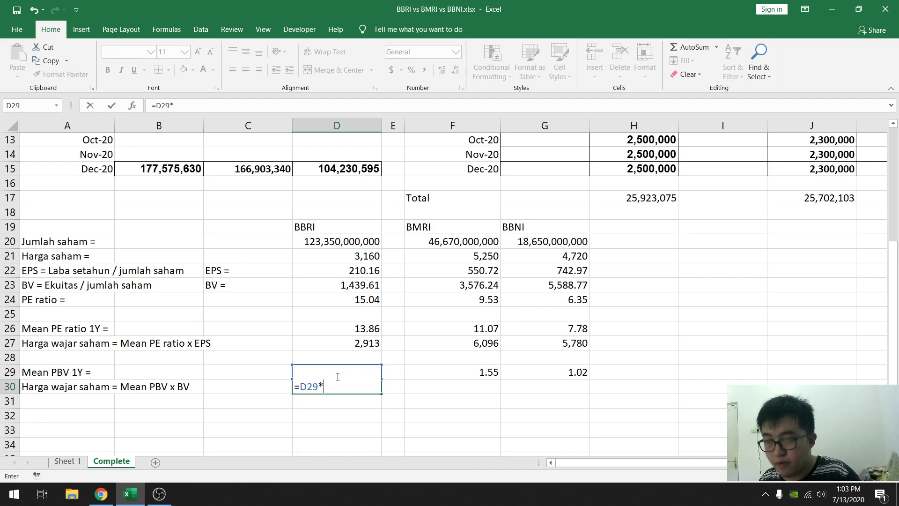
{"action": "left_click", "coordinate": [364, 289]}
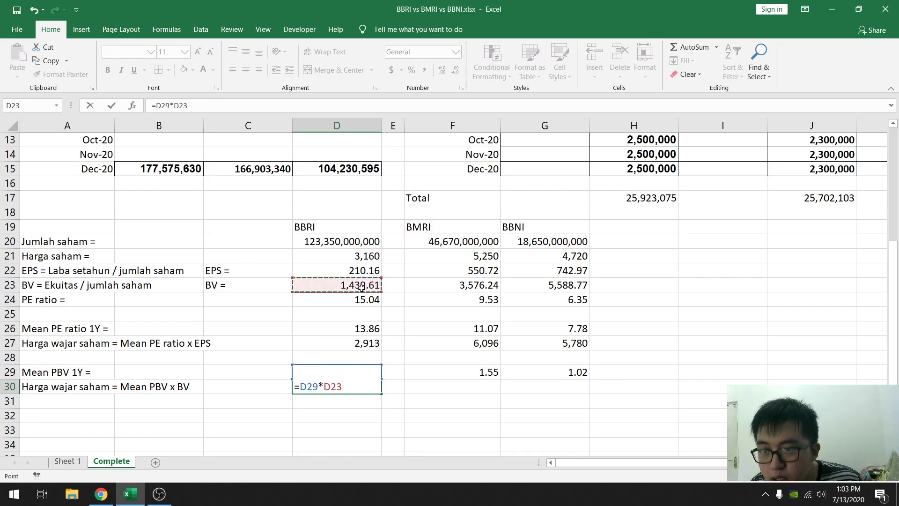
{"action": "key", "text": "Return"}
- Copy the fair price formula from D30 to F30:G30 for BMRI and BBNI
{"action": "left_click", "coordinate": [355, 388]}
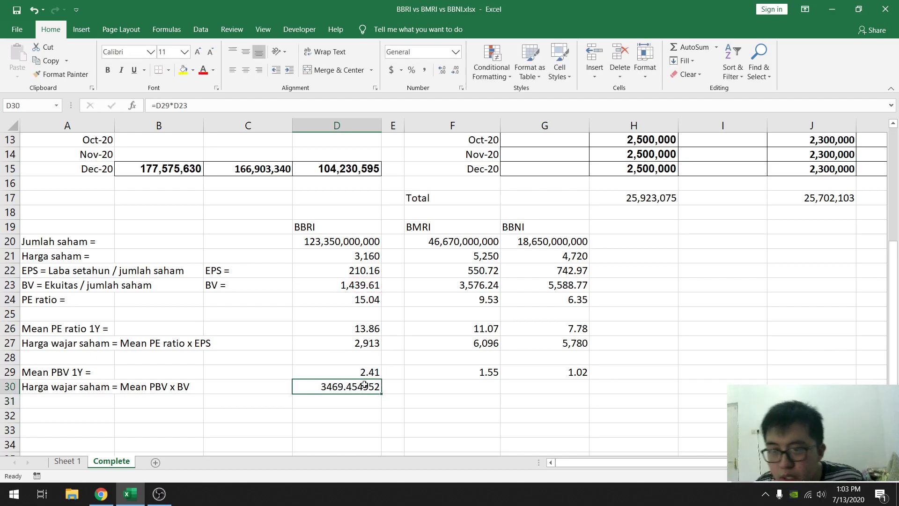
{"action": "key", "text": "ctrl+c"}
{"action": "left_click_drag", "start_coordinate": [430, 385], "coordinate": [544, 386]}
{"action": "key", "text": "ctrl+v"}
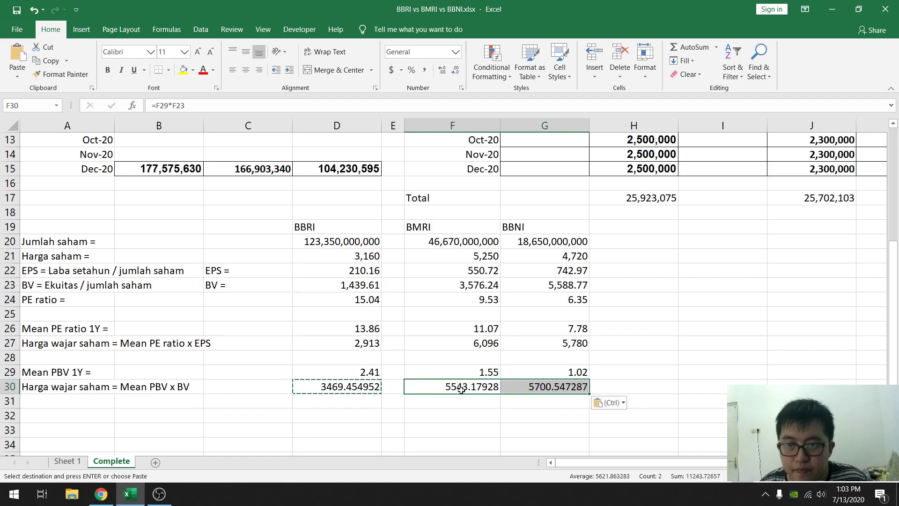
{"action": "key", "text": "Escape"}
- Format the fair prices in D30:G30 as numbers with 0 decimal places and a thousands separator
{"action": "left_click_drag", "start_coordinate": [332, 388], "coordinate": [516, 387]}
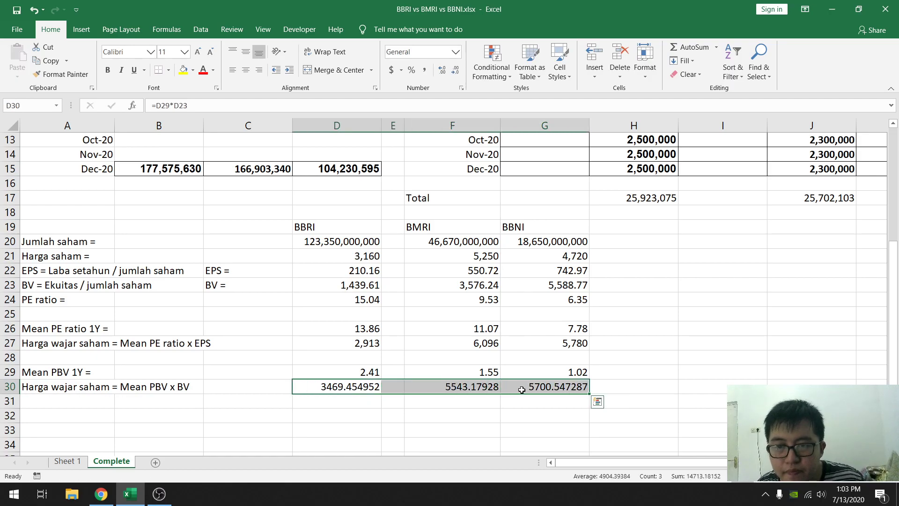
{"action": "right_click", "coordinate": [516, 388]}
{"action": "left_click", "coordinate": [562, 341]}
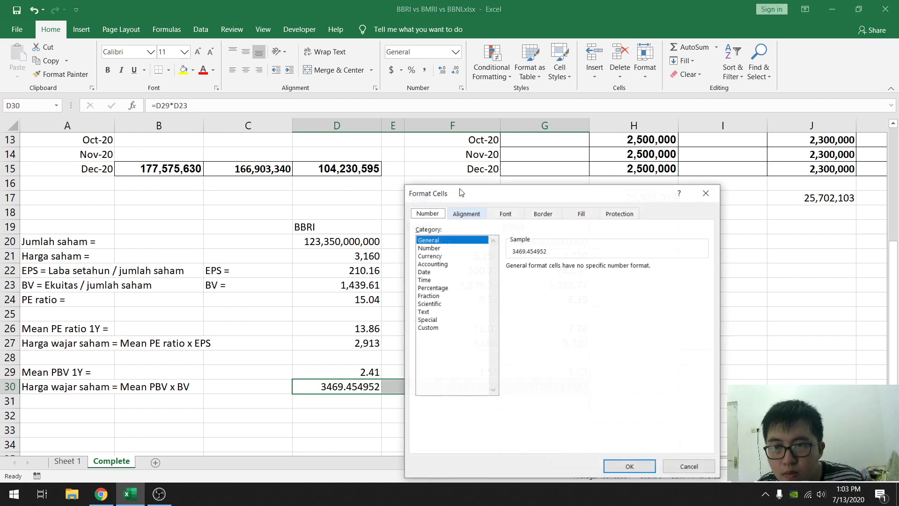
{"action": "left_click", "coordinate": [436, 248]}
{"action": "double_click", "coordinate": [588, 270]}
{"action": "left_click", "coordinate": [509, 281]}
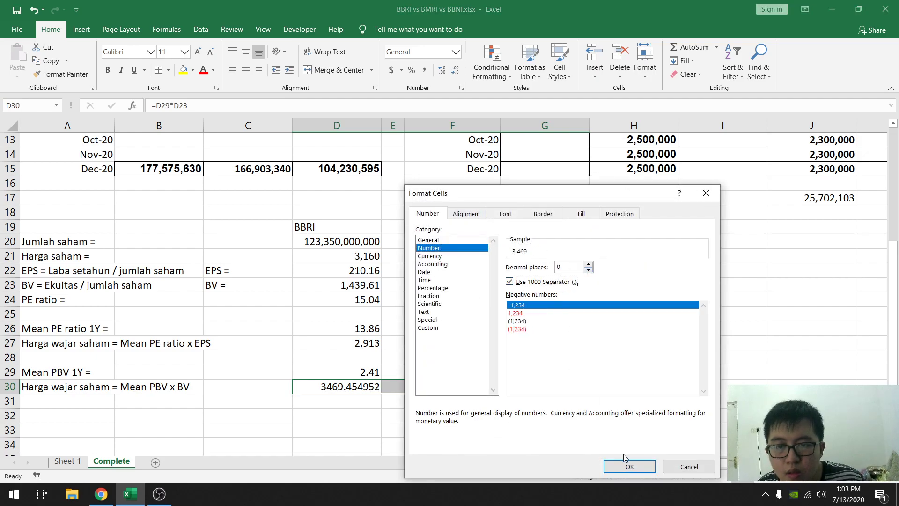
{"action": "left_click", "coordinate": [629, 466]}
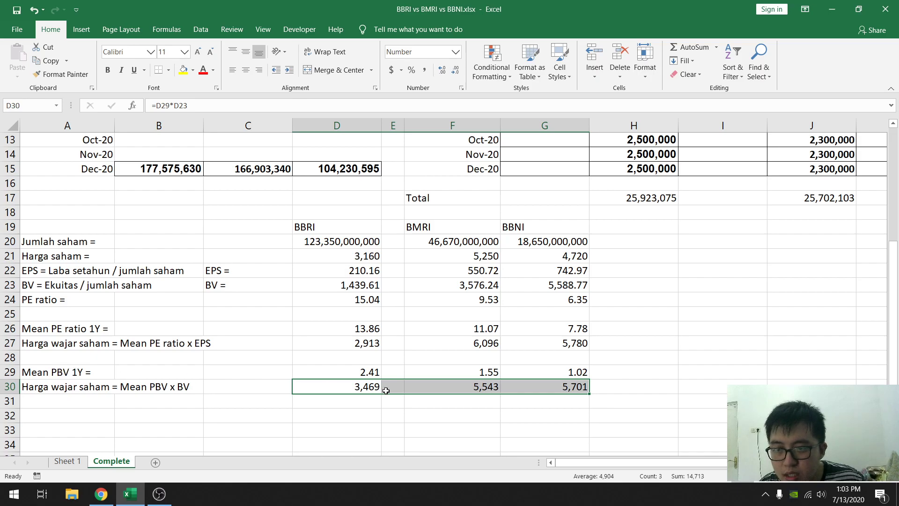
{"action": "left_click", "coordinate": [333, 388]}
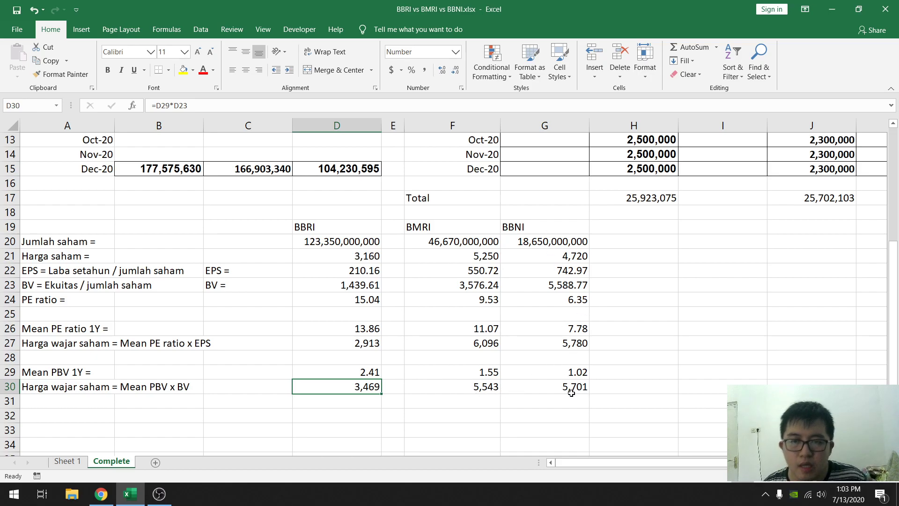
- Enter the label "Rentang harga wajar (PE ratio & PBV)" in cell A32
{"action": "left_click", "coordinate": [70, 420]}
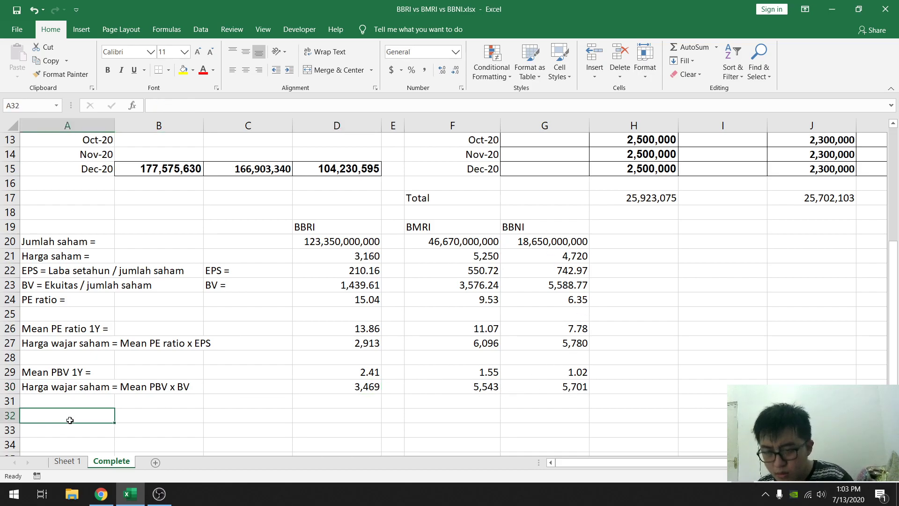
{"action": "type", "text": "Rentan "}
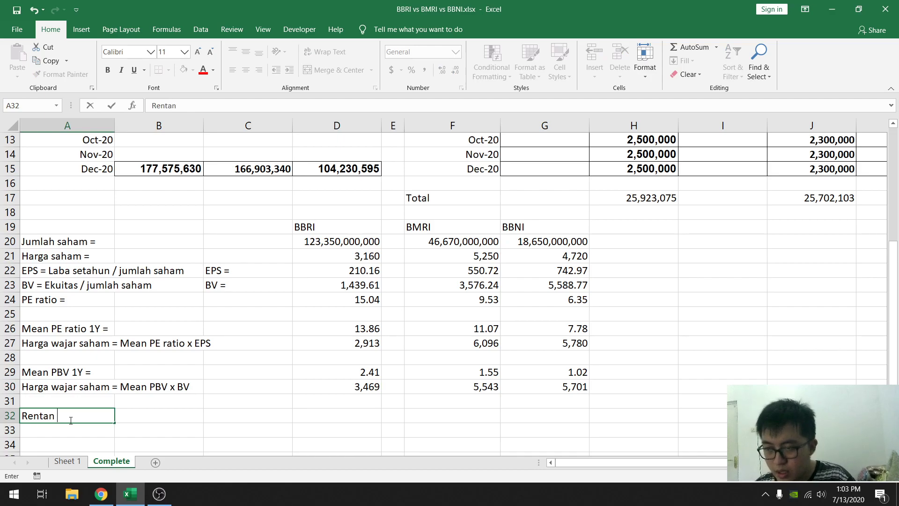
{"action": "type", "text": "g harga "}
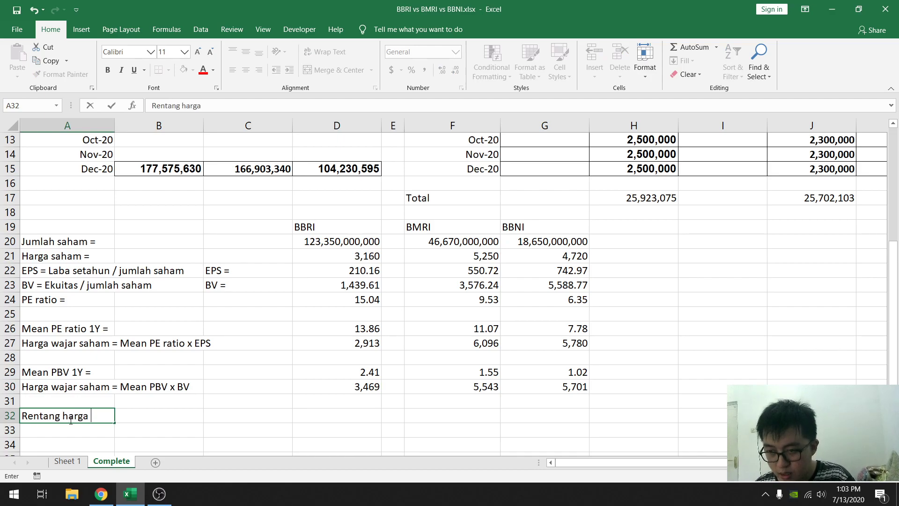
{"action": "type", "text": "wahar "}
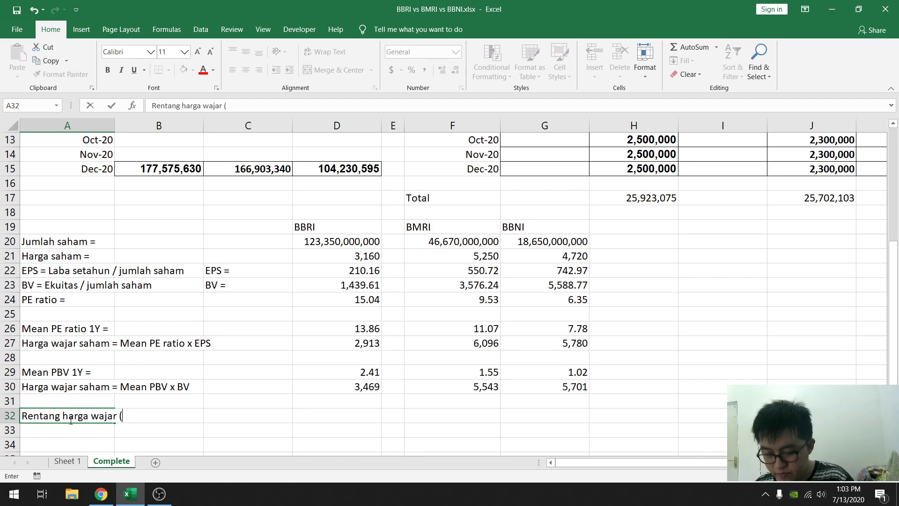
{"action": "type", "text": "(PE ra"}
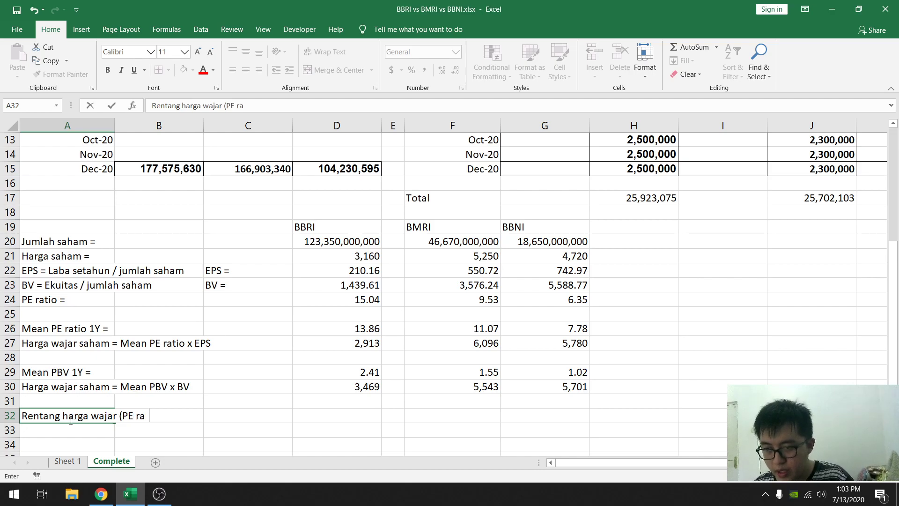
{"action": "type", "text": "tio & PBV"}
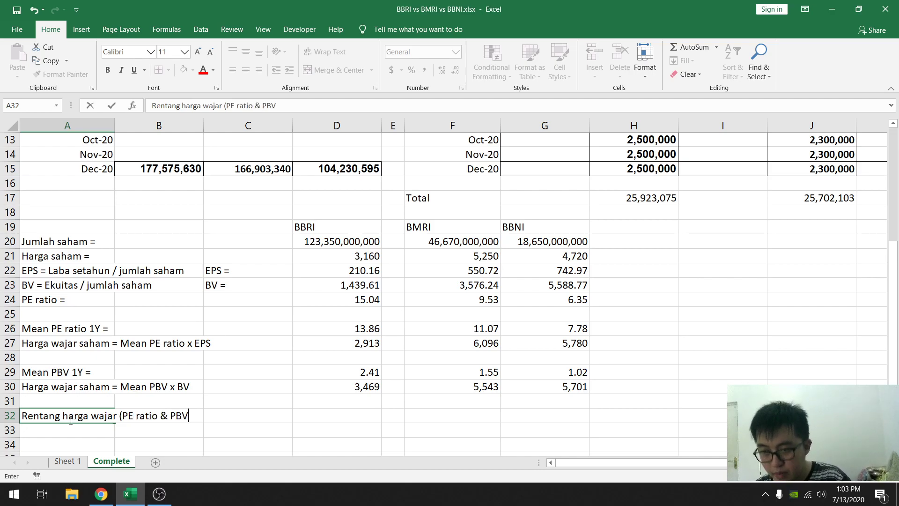
{"action": "key", "text": "Right"}
{"action": "key", "text": "Right"}
{"action": "key", "text": "Right"}
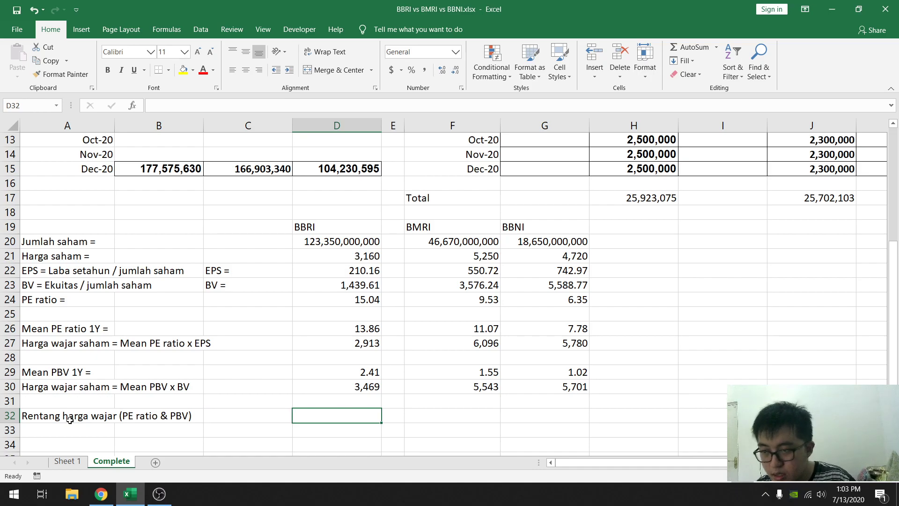
- Enter BBRI's fair price range "2913 - 3469" in cell D32
{"action": "type", "text": "291"}
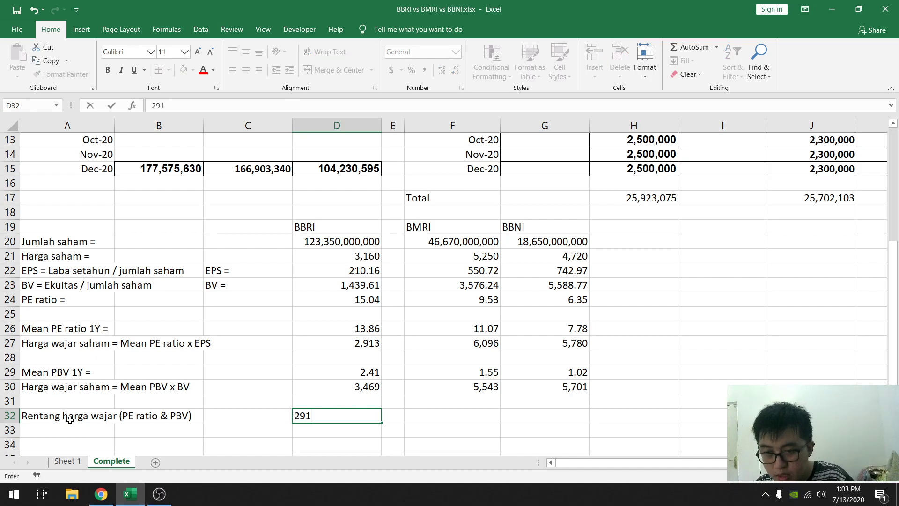
{"action": "type", "text": "3 - 3469"}
{"action": "key", "text": "Right"}
{"action": "key", "text": "Right"}
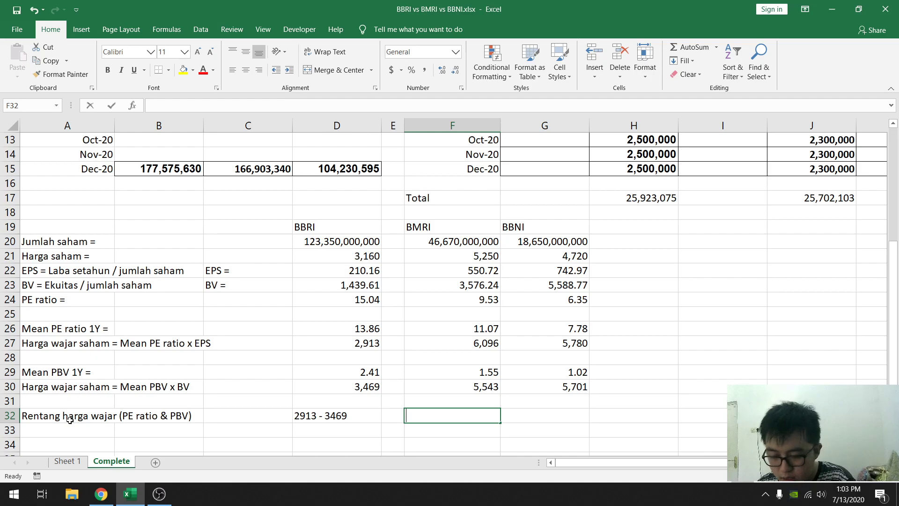
- Enter BMRI's fair price range "5543 - 6096" in cell F32
{"action": "type", "text": "5543 - 6096"}
{"action": "key", "text": "Right"}
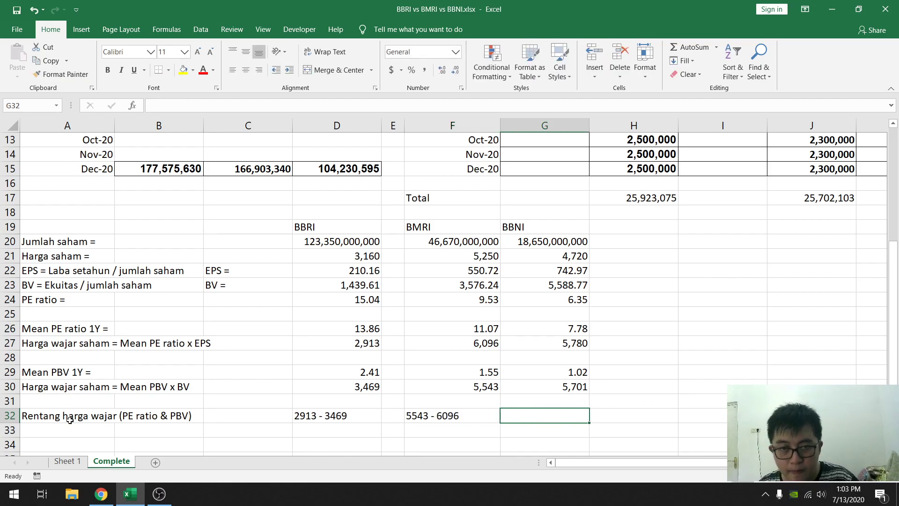
- Enter BBNI's fair price range "5701 - 5780" in cell G32
{"action": "type", "text": "5701"}
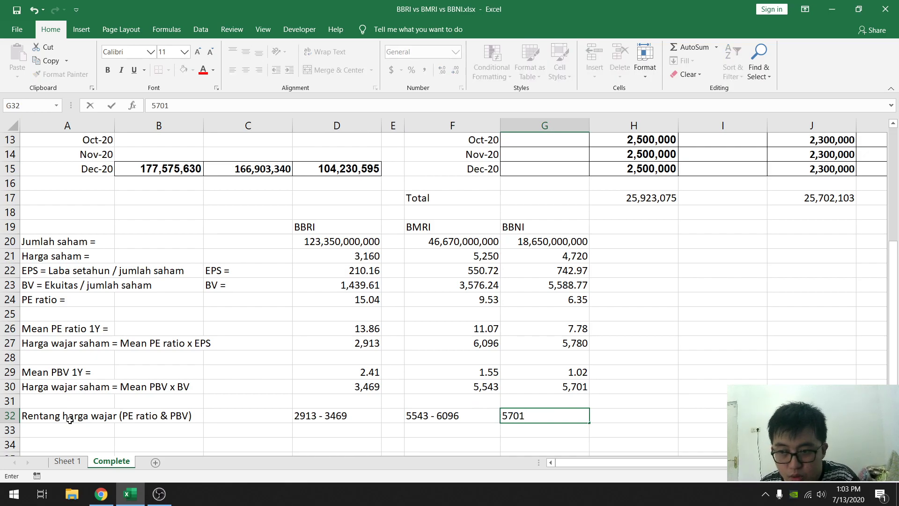
{"action": "type", "text": " - 57"}
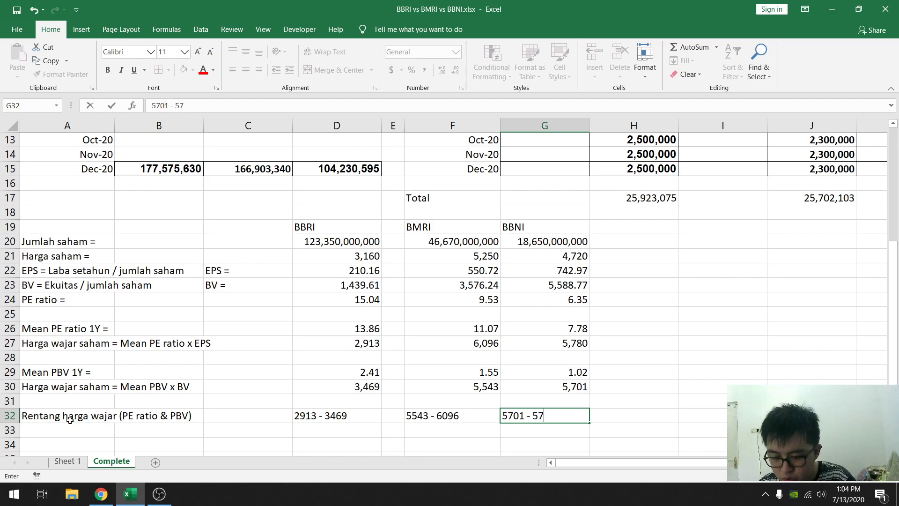
{"action": "type", "text": "80"}
{"action": "key", "text": "Return"}
{"action": "key", "text": "Left"}
{"action": "key", "text": "Left"}
{"action": "key", "text": "Left"}
{"action": "key", "text": "Left"}
{"action": "key", "text": "Left"}
{"action": "key", "text": "Left"}
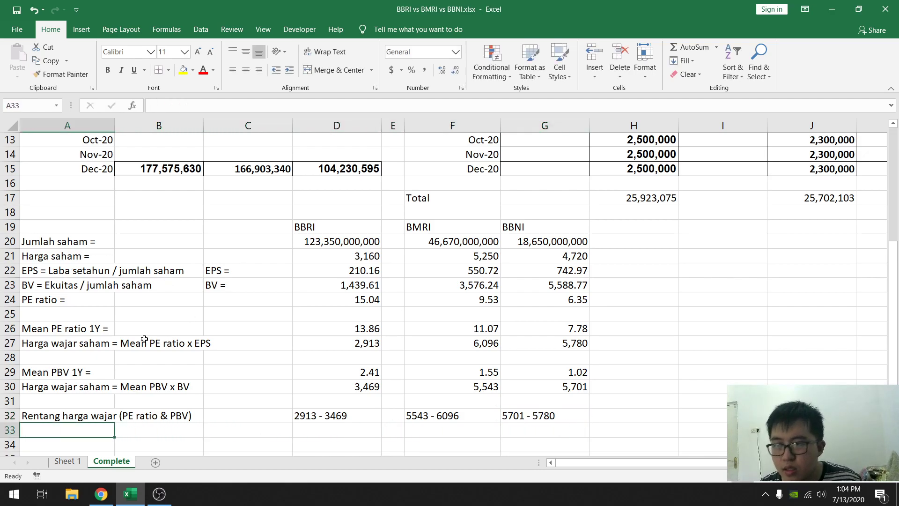
- Enter the label "Diskon thd harga wajar =" in cell A28 and insert an empty row beneath it
{"action": "left_click", "coordinate": [63, 354]}
{"action": "type", "text": "Dsiko"}
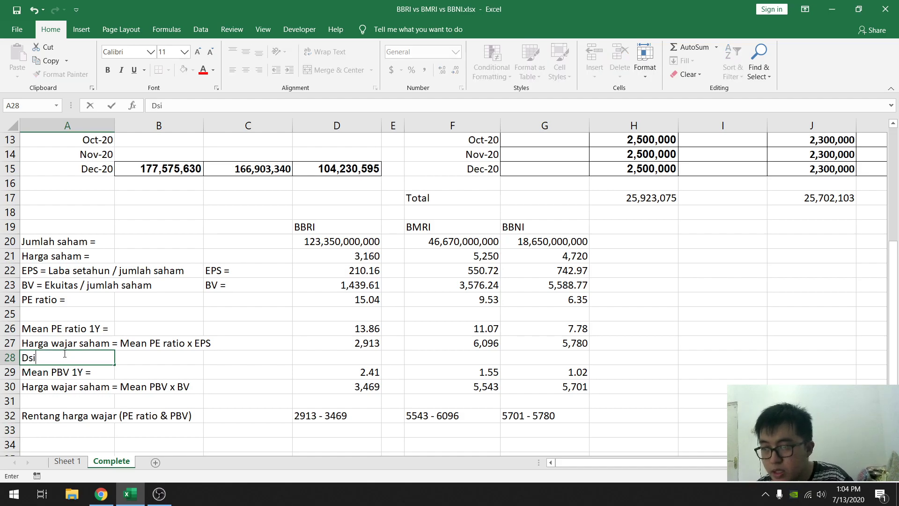
{"action": "key", "text": "BackSpace"}
{"action": "key", "text": "BackSpace"}
{"action": "key", "text": "BackSpace"}
{"action": "key", "text": "BackSpace"}
{"action": "type", "text": "iskon"}
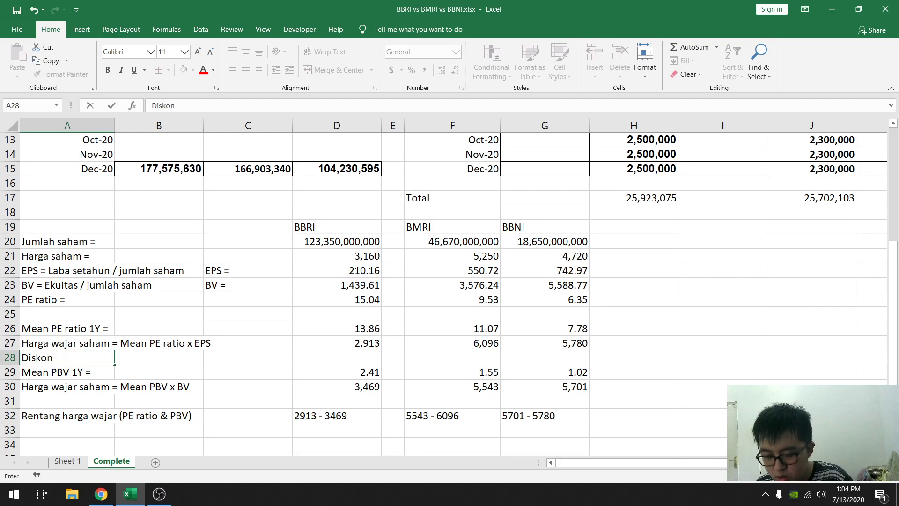
{"action": "type", "text": " thd war"}
{"action": "key", "text": "BackSpace"}
{"action": "key", "text": "BackSpace"}
{"action": "key", "text": "BackSpace"}
{"action": "type", "text": "harga wajar "}
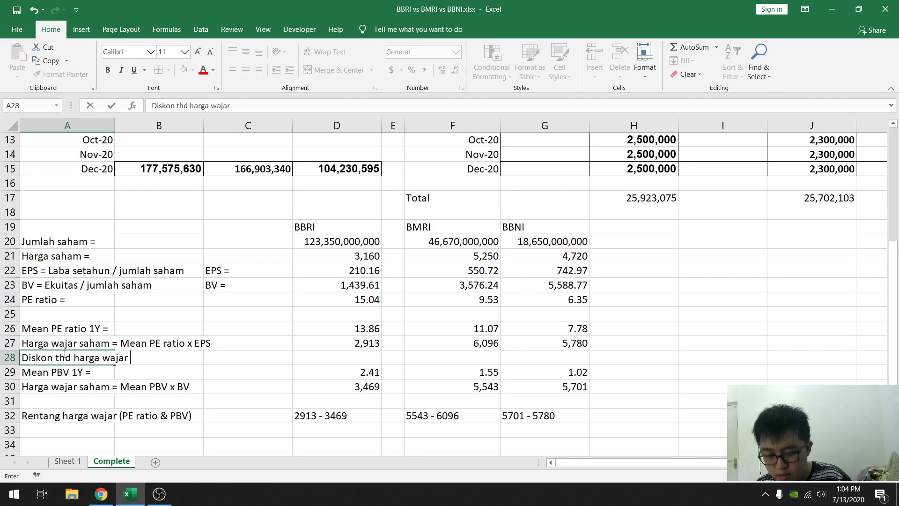
{"action": "type", "text": "="}
{"action": "key", "text": "Return"}
{"action": "right_click", "coordinate": [10, 372]}
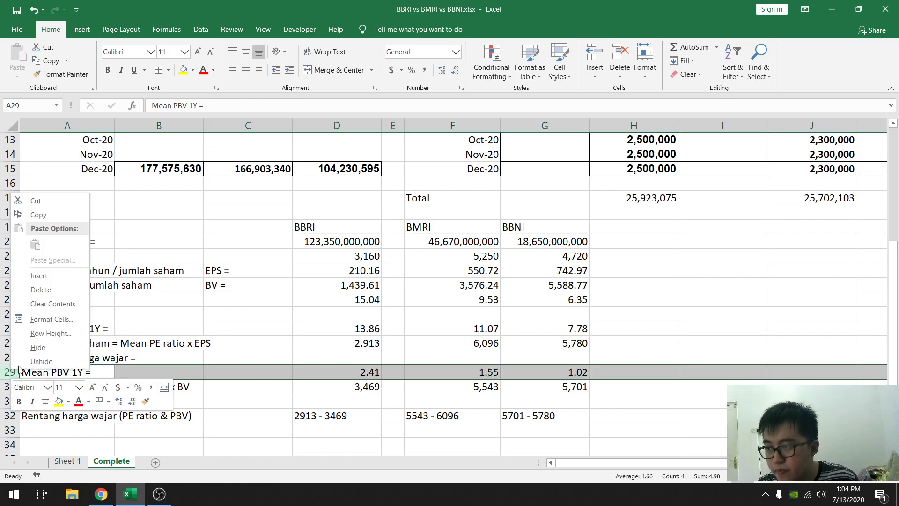
{"action": "left_click", "coordinate": [49, 277]}
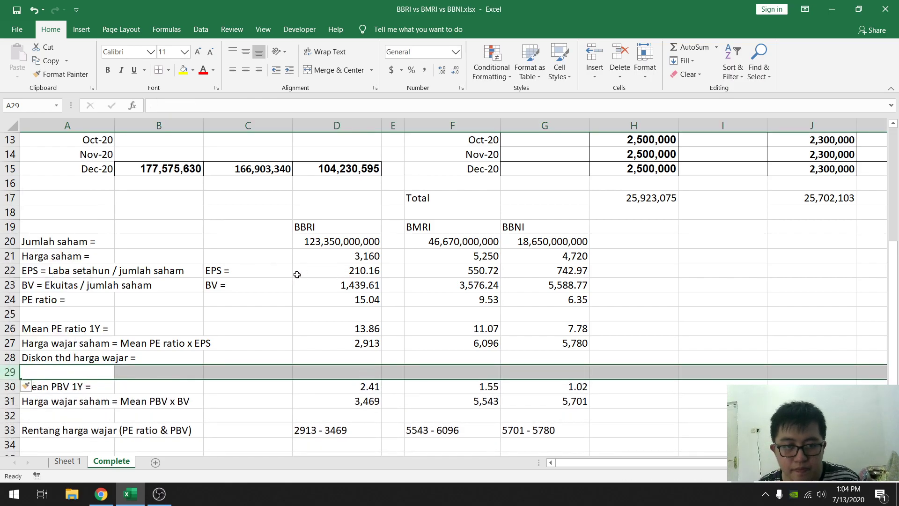
- Calculate BBRI's discount to the PE-based fair price in D28 with the formula =(D27-D21)/D21
{"action": "left_click", "coordinate": [339, 353]}
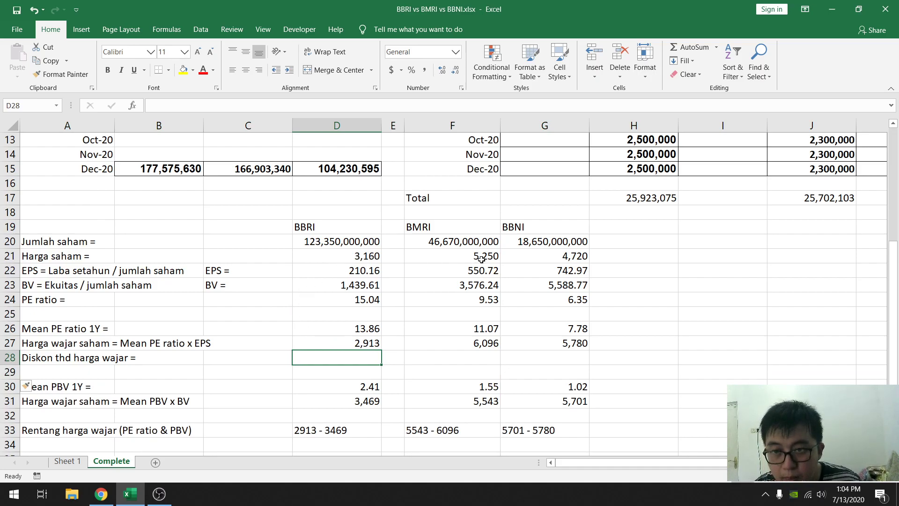
{"action": "type", "text": "=("}
{"action": "left_click", "coordinate": [331, 341]}
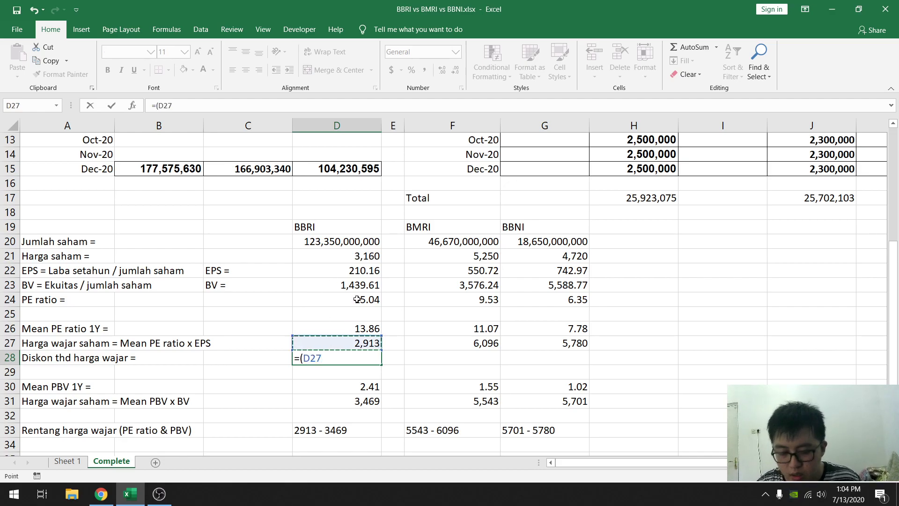
{"action": "type", "text": "-"}
{"action": "left_click", "coordinate": [356, 255]}
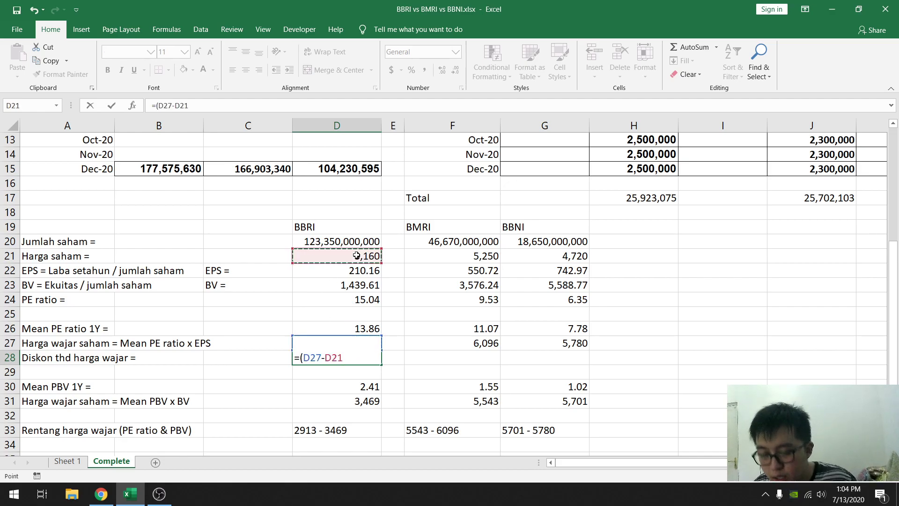
{"action": "type", "text": ")/"}
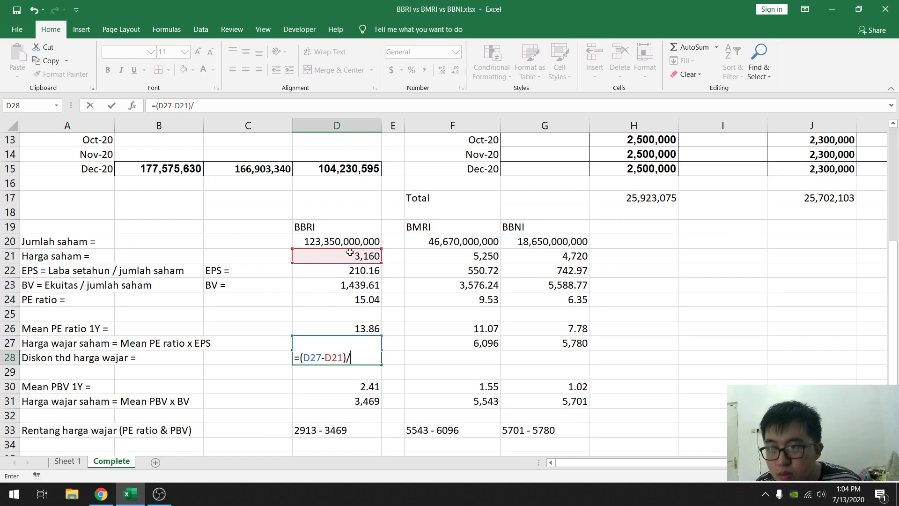
{"action": "left_click", "coordinate": [341, 255]}
{"action": "key", "text": "Return"}
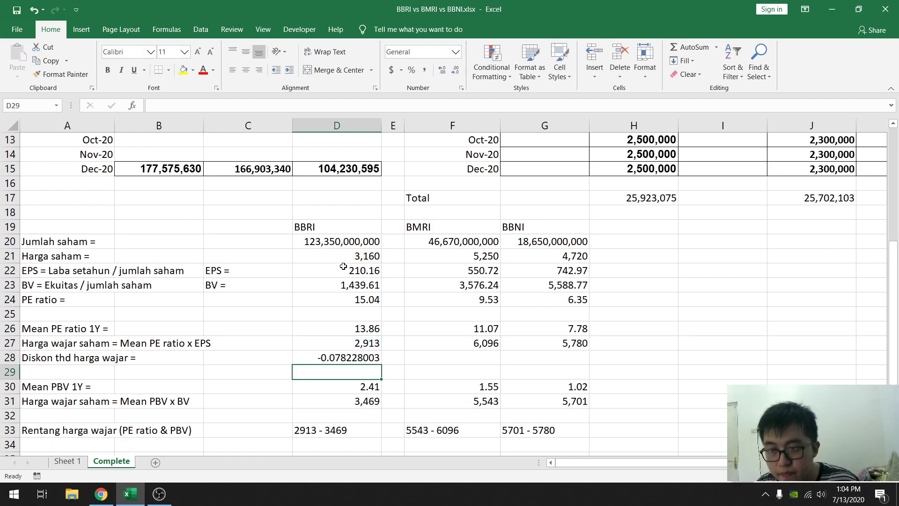
- Copy BBRI's discount formula from D28 to F28 for BMRI and G28 for BBNI
{"action": "left_click", "coordinate": [356, 349]}
{"action": "left_click", "coordinate": [349, 359]}
{"action": "key", "text": "ctrl+c"}
{"action": "left_click", "coordinate": [449, 358]}
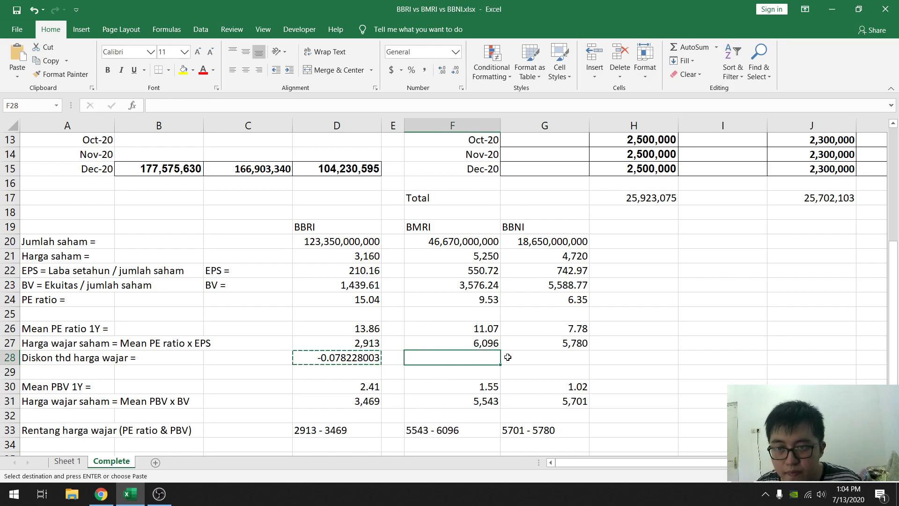
{"action": "key", "text": "ctrl+v"}
{"action": "left_click", "coordinate": [534, 357]}
{"action": "key", "text": "ctrl+v"}
- Format the discounts in D28:G28 as percentages with 2 decimal places
{"action": "left_click_drag", "start_coordinate": [311, 357], "coordinate": [505, 359]}
{"action": "right_click", "coordinate": [505, 359]}
{"action": "left_click", "coordinate": [523, 313]}
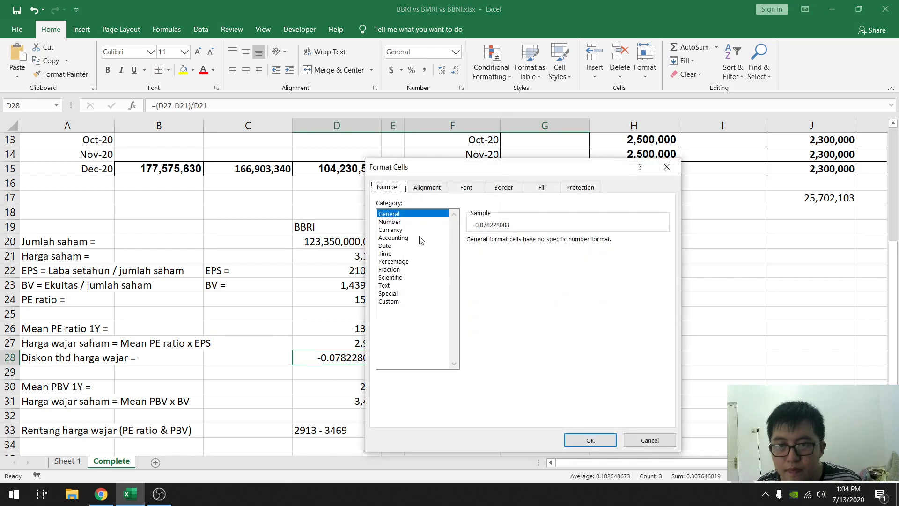
{"action": "left_click", "coordinate": [392, 222]}
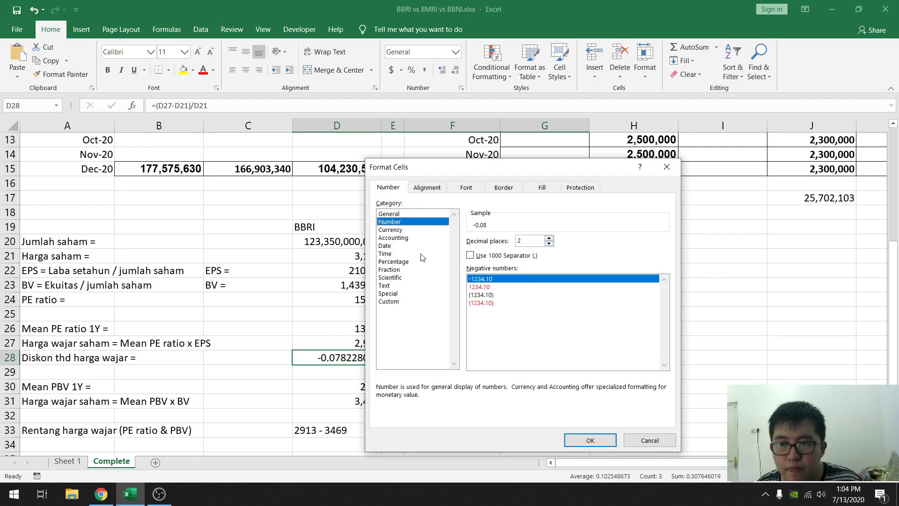
{"action": "left_click", "coordinate": [393, 261]}
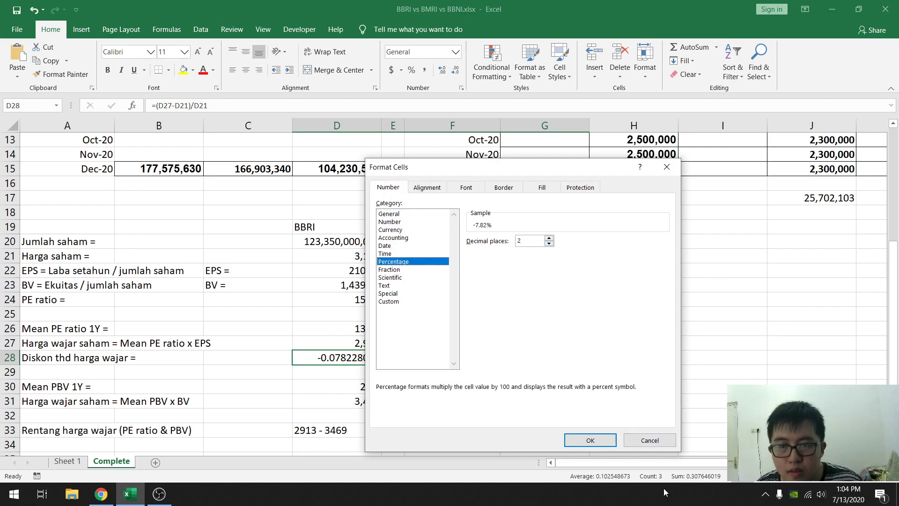
{"action": "left_click", "coordinate": [597, 442]}
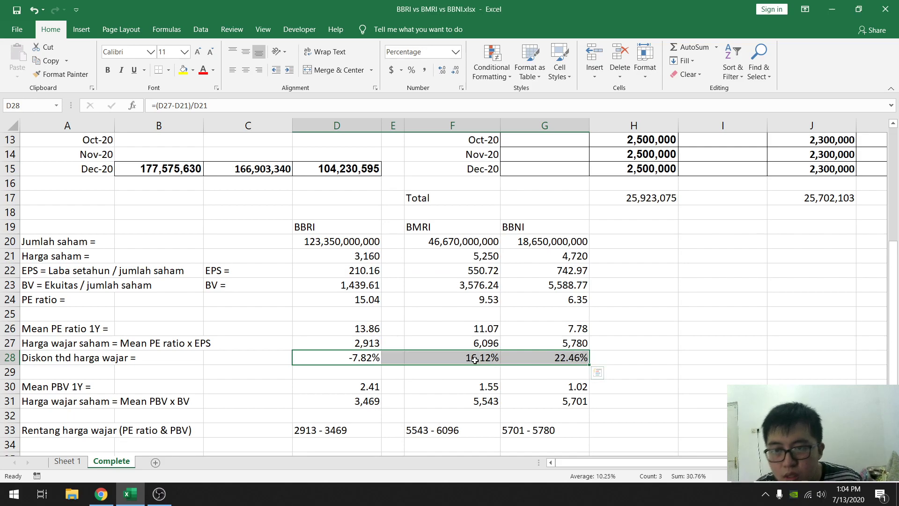
- Switch to Calculator and multiply BMRI's share price of 5250 by 1.612 to check its discount
{"action": "left_click", "coordinate": [475, 359]}
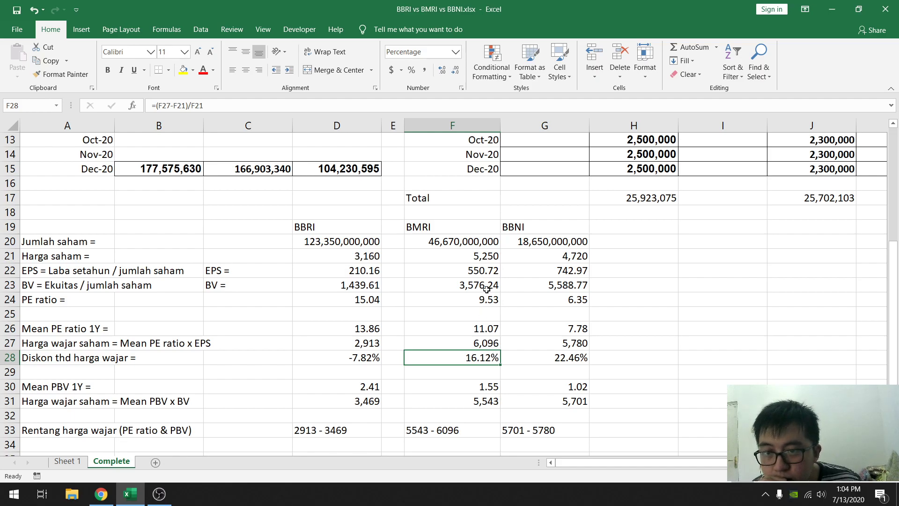
{"action": "left_click", "coordinate": [486, 258]}
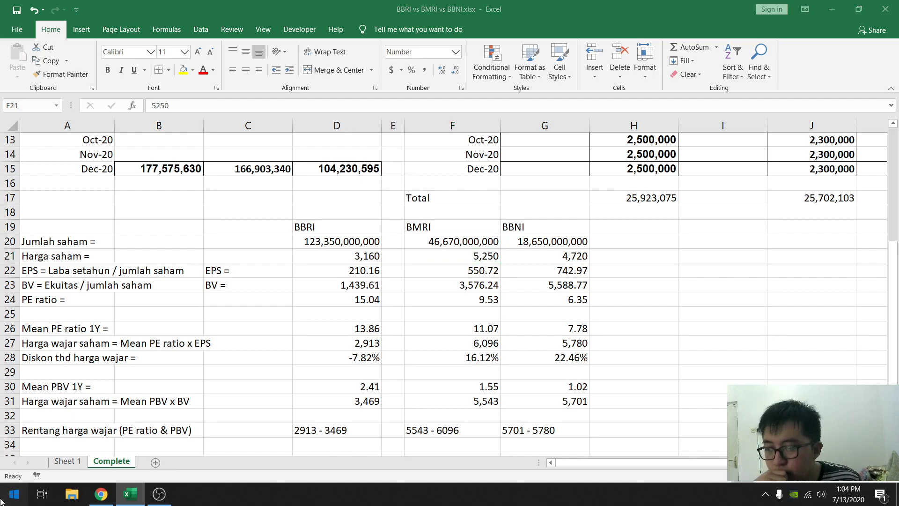
{"action": "left_click", "coordinate": [1, 500]}
{"action": "type", "text": "calcul"}
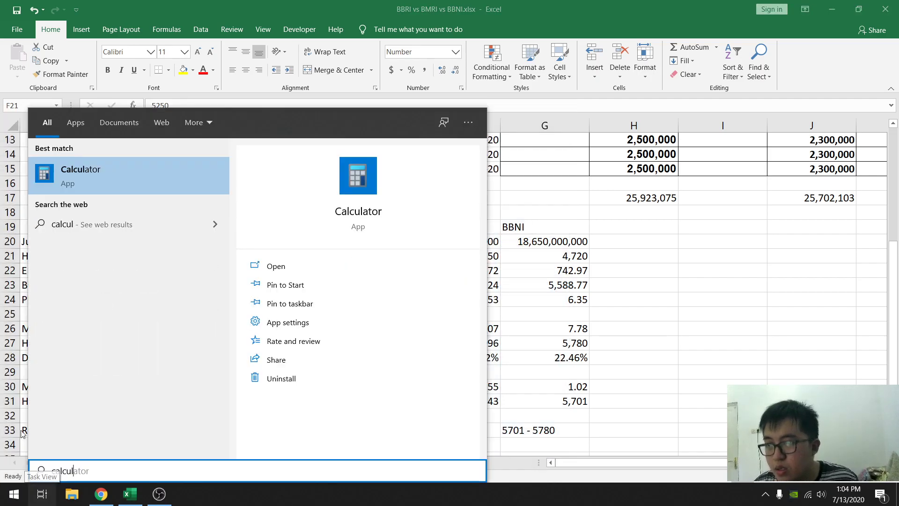
{"action": "left_click", "coordinate": [130, 193]}
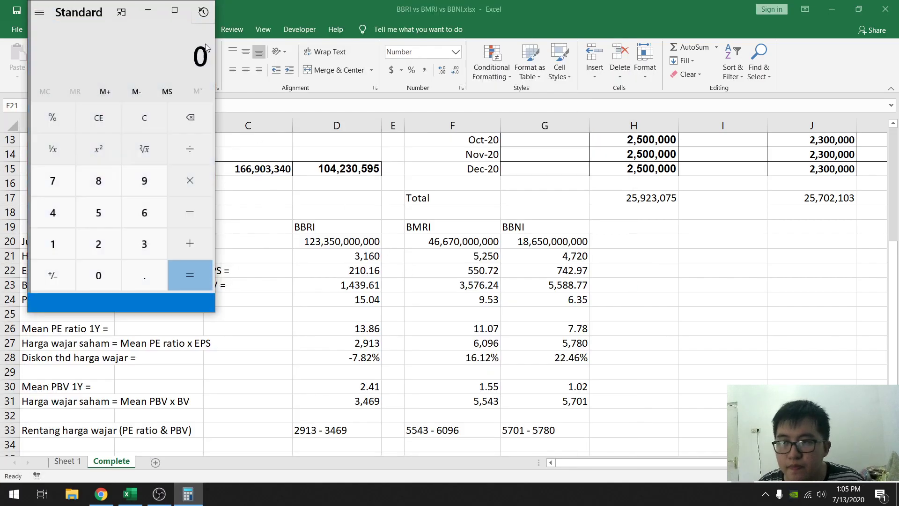
{"action": "left_click", "coordinate": [96, 229]}
{"action": "left_click", "coordinate": [96, 262]}
{"action": "left_click", "coordinate": [96, 229]}
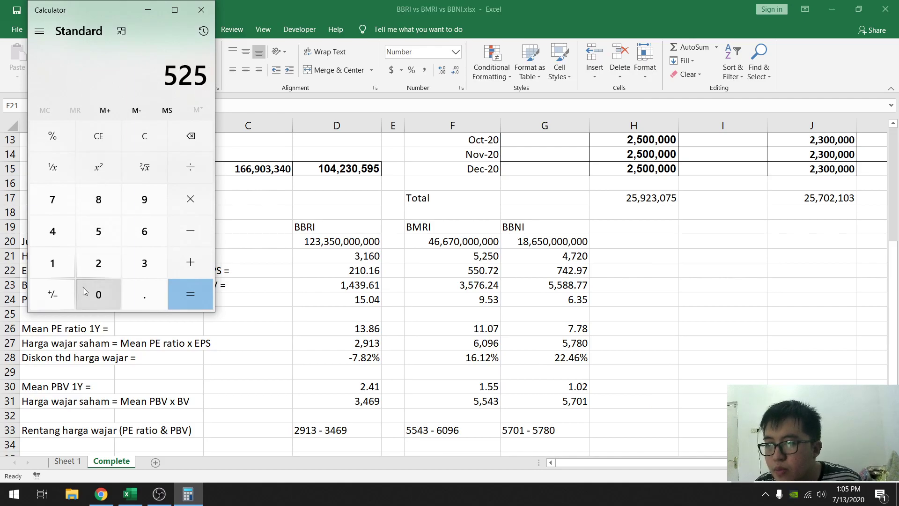
{"action": "left_click", "coordinate": [85, 290]}
{"action": "left_click", "coordinate": [190, 199]}
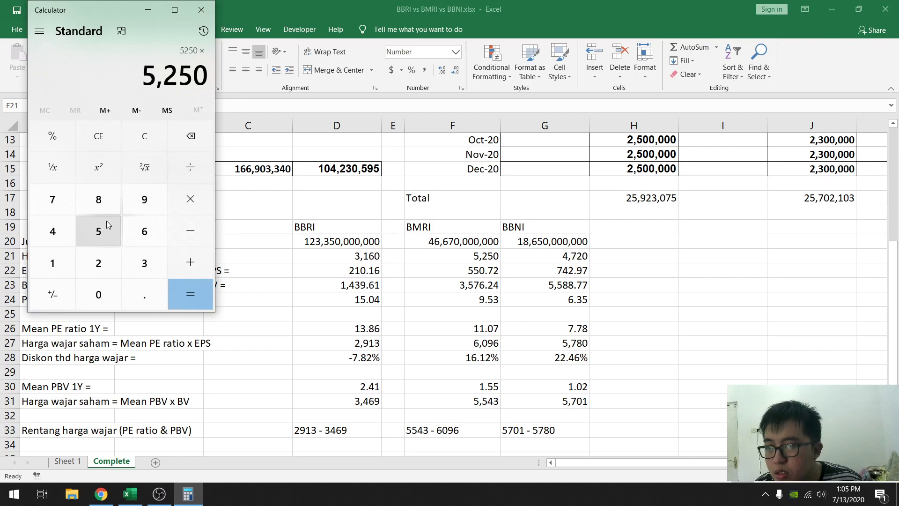
{"action": "left_click", "coordinate": [59, 262]}
{"action": "left_click", "coordinate": [141, 288]}
{"action": "left_click", "coordinate": [140, 231]}
{"action": "left_click", "coordinate": [60, 257]}
{"action": "left_click", "coordinate": [97, 263]}
{"action": "left_click", "coordinate": [190, 294]}
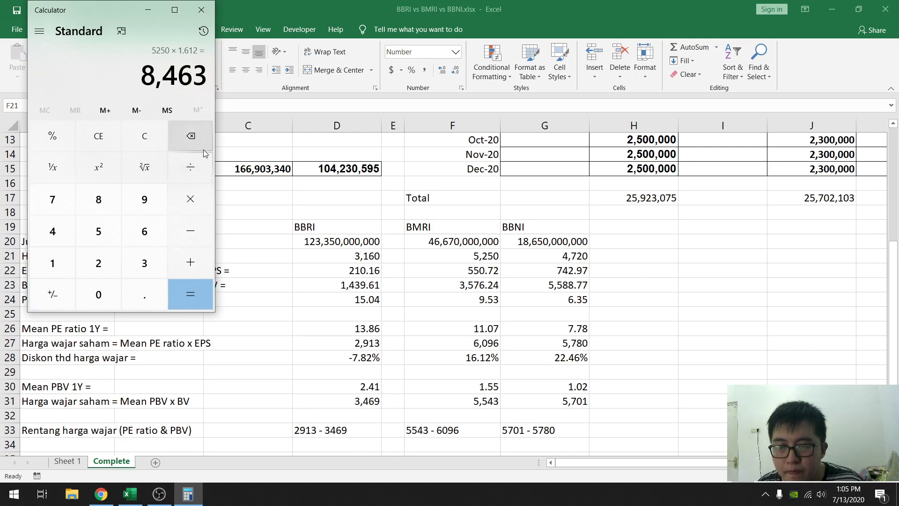
- Return to Excel and inspect the cell references in BMRI's discount formula in F28
{"action": "left_click", "coordinate": [468, 359]}
{"action": "double_click", "coordinate": [467, 357]}
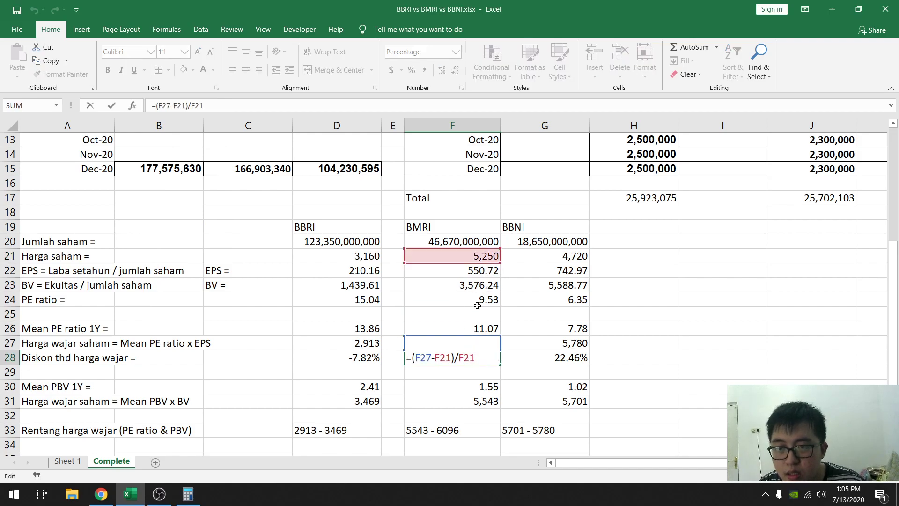
{"action": "key", "text": "Escape"}
{"action": "double_click", "coordinate": [463, 359]}
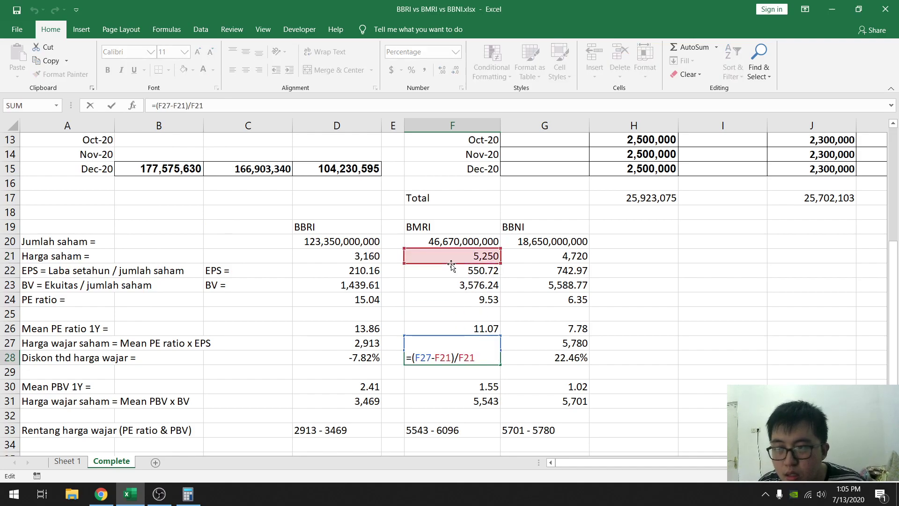
{"action": "key", "text": "Escape"}
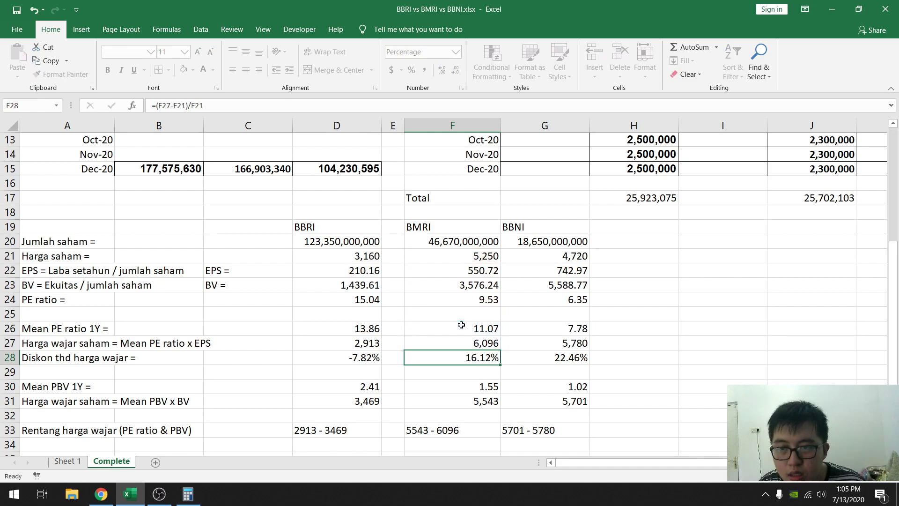
- Change the divisor of BMRI's discount formula in F28 to the fair price, giving =(F27-F21)/F27
{"action": "double_click", "coordinate": [475, 353]}
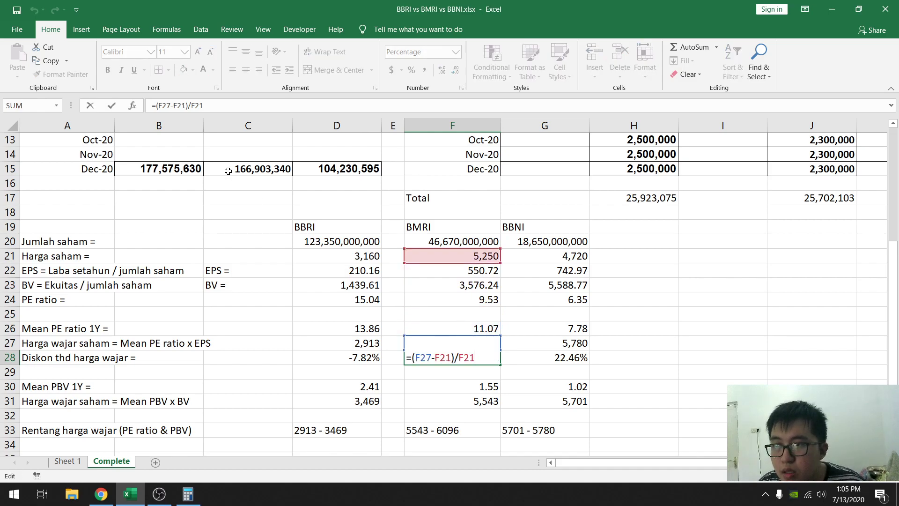
{"action": "left_click", "coordinate": [202, 106]}
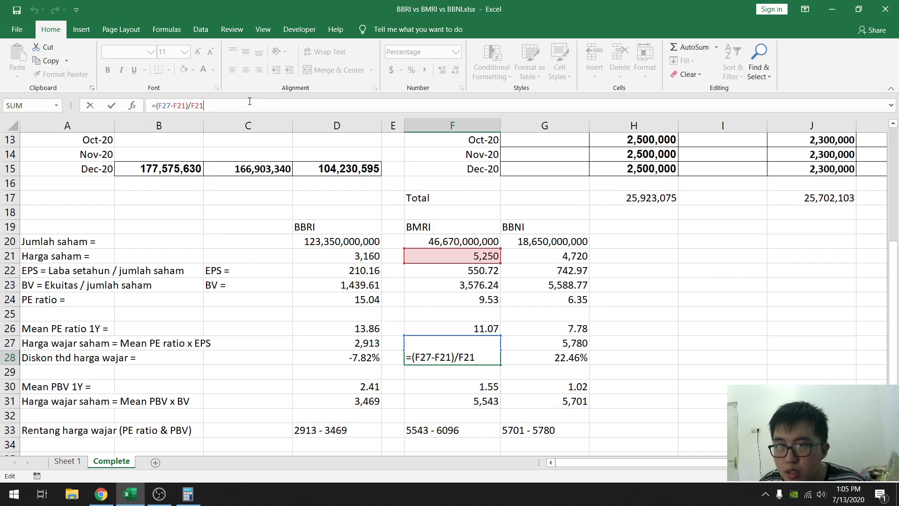
{"action": "key", "text": "BackSpace"}
{"action": "type", "text": "7"}
{"action": "key", "text": "Return"}
{"action": "key", "text": "Up"}
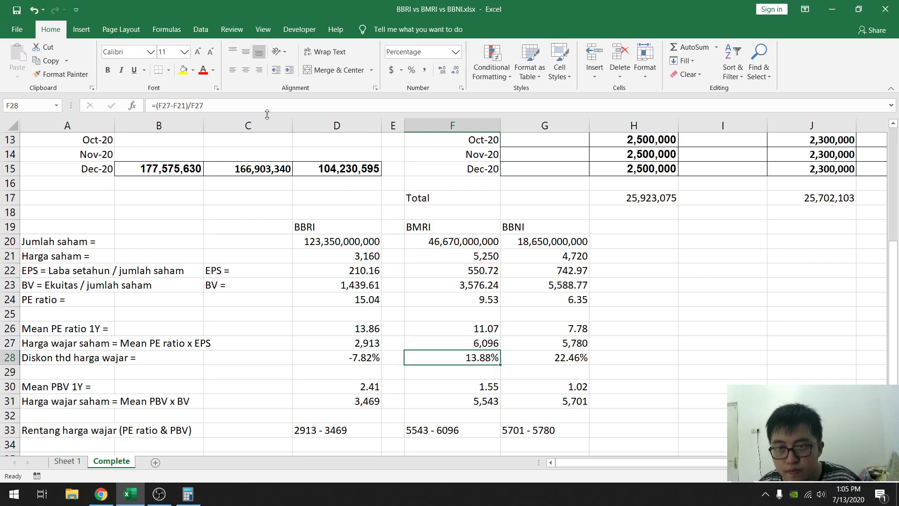
- Switch to Calculator and multiply BMRI's share price of 5250 by 1.1388 to check the revised discount
{"action": "left_click", "coordinate": [187, 494]}
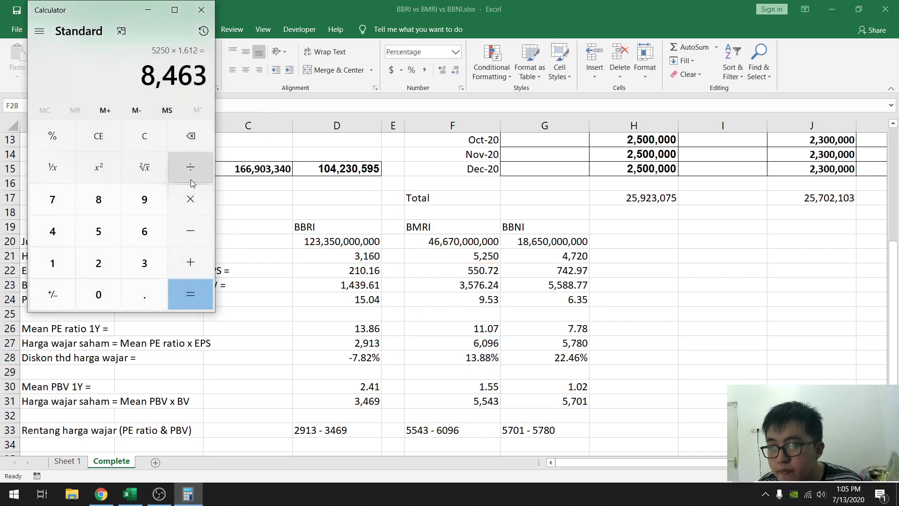
{"action": "left_click", "coordinate": [199, 143]}
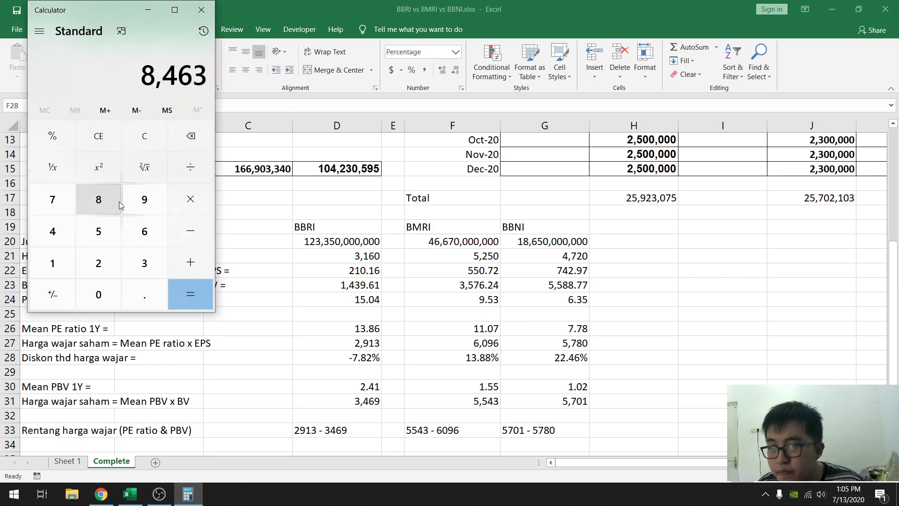
{"action": "left_click", "coordinate": [104, 229]}
{"action": "left_click", "coordinate": [98, 263]}
{"action": "left_click", "coordinate": [97, 241]}
{"action": "left_click", "coordinate": [98, 294]}
{"action": "left_click", "coordinate": [190, 199]}
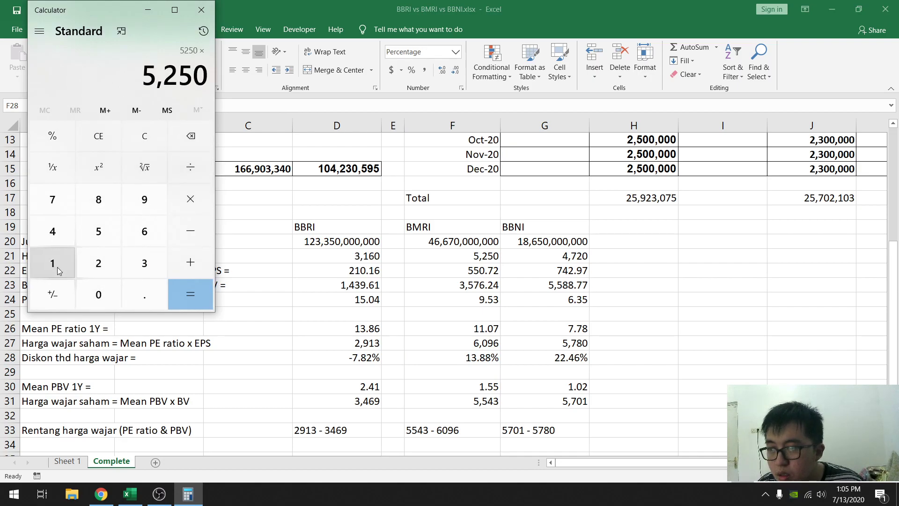
{"action": "left_click", "coordinate": [55, 265]}
{"action": "left_click", "coordinate": [139, 295]}
{"action": "left_click", "coordinate": [54, 263]}
{"action": "left_click", "coordinate": [143, 263]}
{"action": "left_click", "coordinate": [103, 200]}
{"action": "left_click", "coordinate": [103, 200]}
{"action": "left_click", "coordinate": [186, 291]}
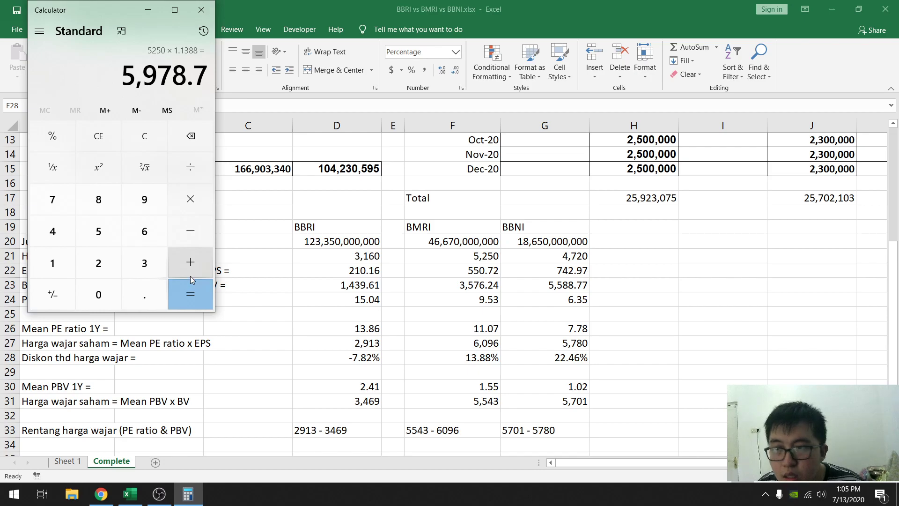
- Return to Excel and compare the discount formulas of BMRI in F28 and BBRI in D28
{"action": "left_click", "coordinate": [466, 350]}
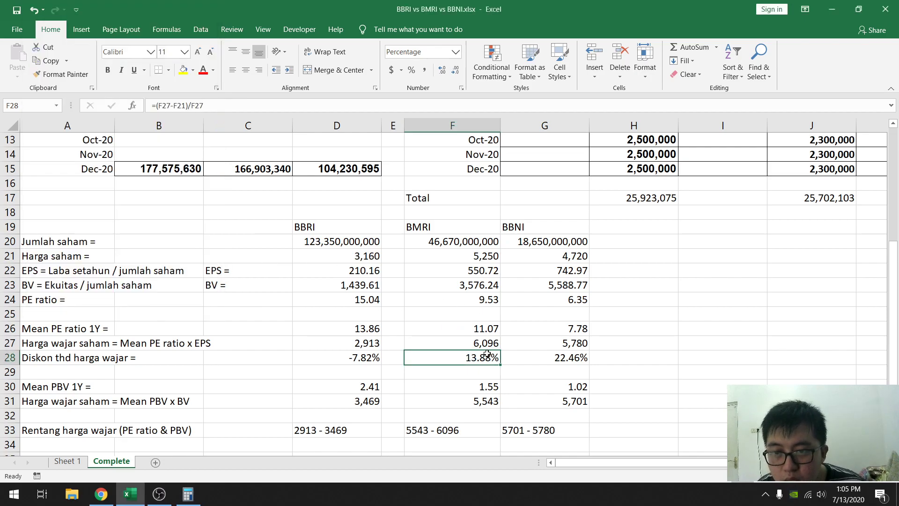
{"action": "double_click", "coordinate": [488, 354]}
{"action": "key", "text": "Escape"}
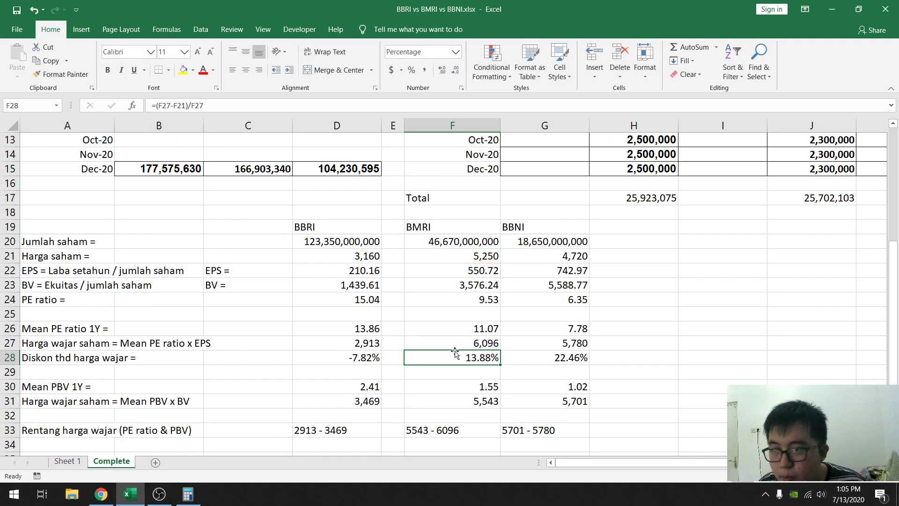
{"action": "left_click", "coordinate": [364, 360]}
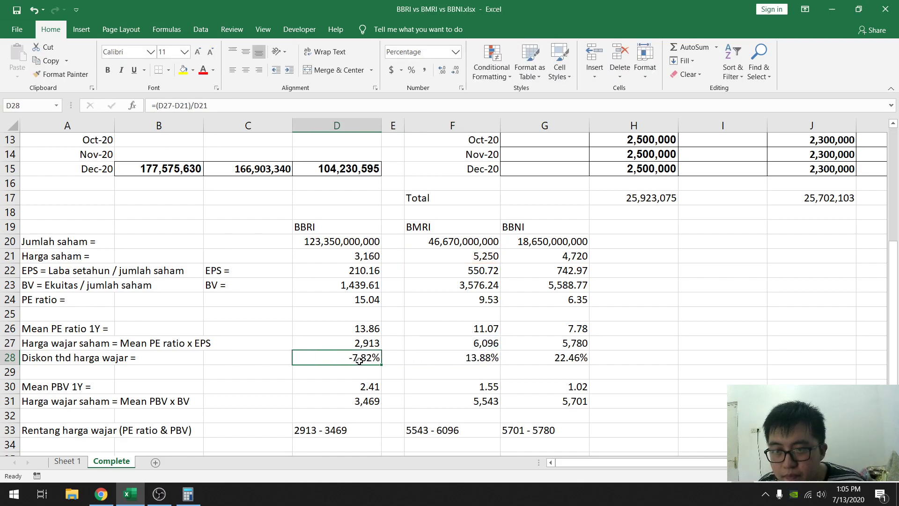
- Copy BMRI's discount formula from F28 to BBNI in G28 and BBRI in D28, checking the references in D28
{"action": "left_click", "coordinate": [451, 359]}
{"action": "key", "text": "ctrl+c"}
{"action": "left_click", "coordinate": [552, 351]}
{"action": "key", "text": "ctrl+v"}
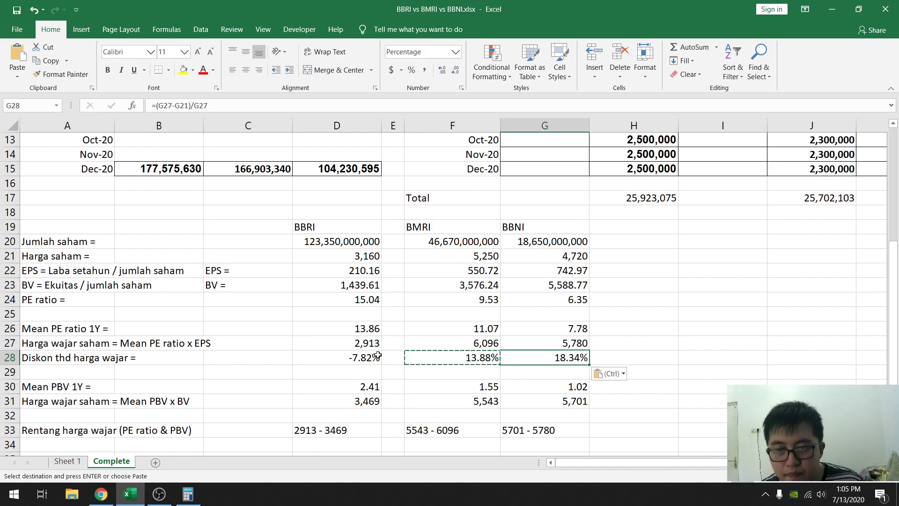
{"action": "left_click", "coordinate": [375, 357]}
{"action": "key", "text": "ctrl+v"}
{"action": "double_click", "coordinate": [376, 352]}
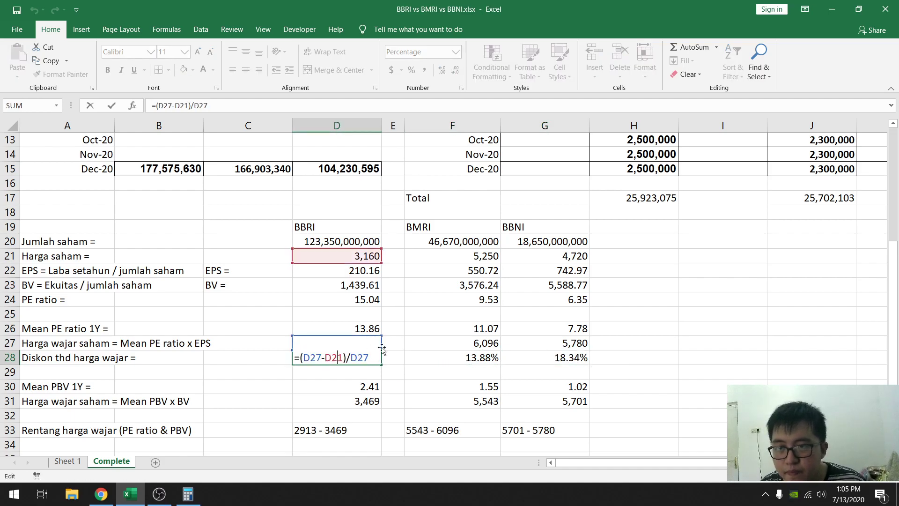
{"action": "key", "text": "Escape"}
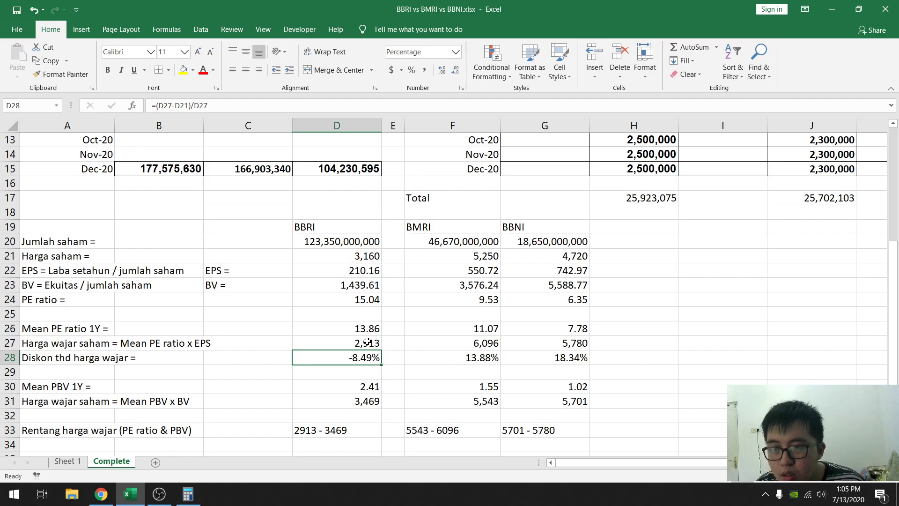
- Switch to Calculator, multiply BBNI's share price of 4720 by 1.1834, and move the calculator clear of the stock figures
{"action": "left_click", "coordinate": [188, 494]}
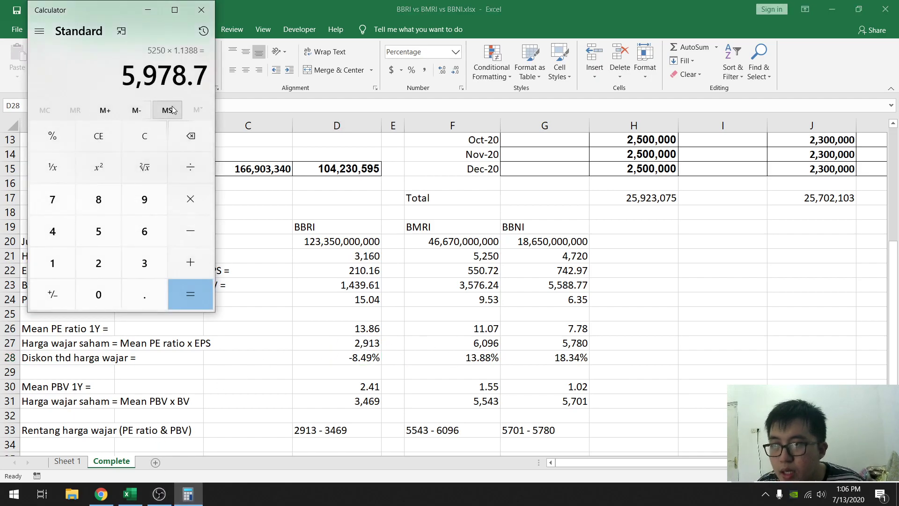
{"action": "left_click", "coordinate": [94, 140]}
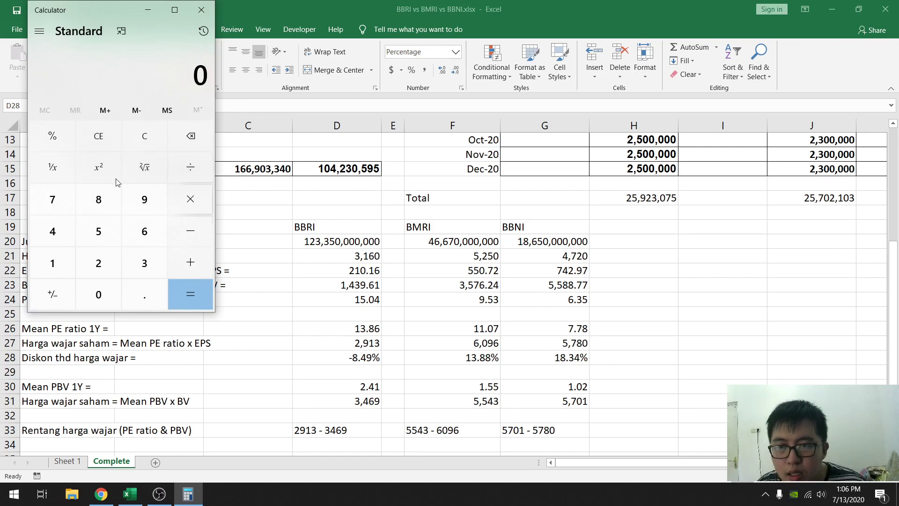
{"action": "left_click", "coordinate": [40, 227]}
{"action": "left_click", "coordinate": [44, 202]}
{"action": "left_click", "coordinate": [96, 262]}
{"action": "left_click", "coordinate": [97, 293]}
{"action": "left_click", "coordinate": [190, 199]}
{"action": "left_click", "coordinate": [56, 271]}
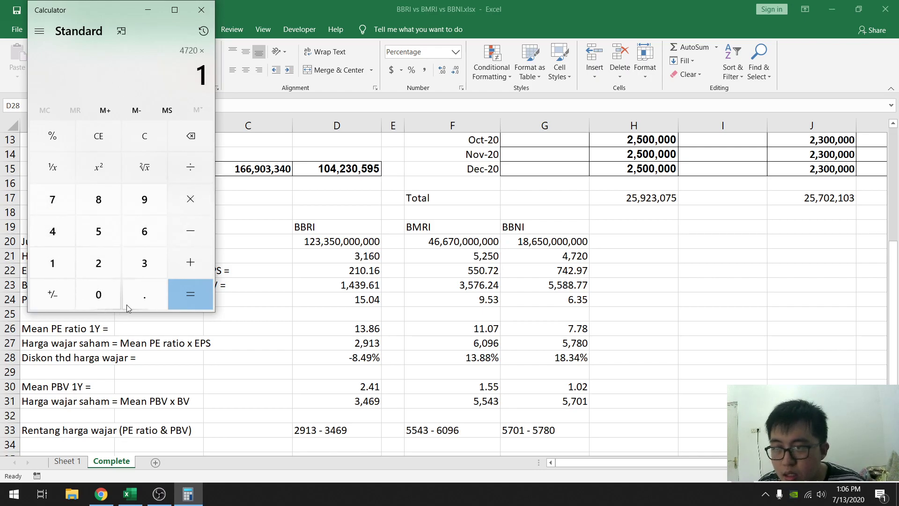
{"action": "left_click", "coordinate": [140, 295]}
{"action": "left_click", "coordinate": [51, 262]}
{"action": "left_click", "coordinate": [105, 201]}
{"action": "left_click", "coordinate": [145, 263]}
{"action": "left_click", "coordinate": [52, 231]}
{"action": "left_click", "coordinate": [191, 294]}
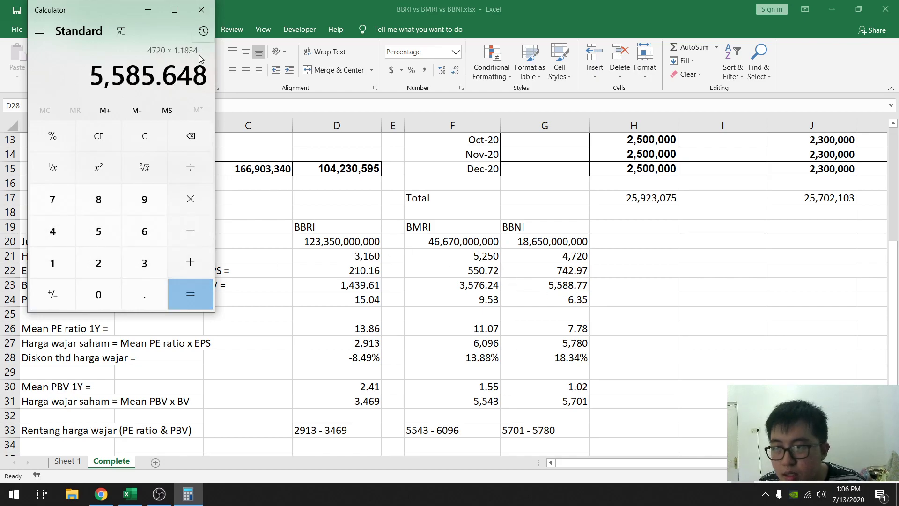
{"action": "left_click_drag", "start_coordinate": [100, 18], "coordinate": [736, 100]}
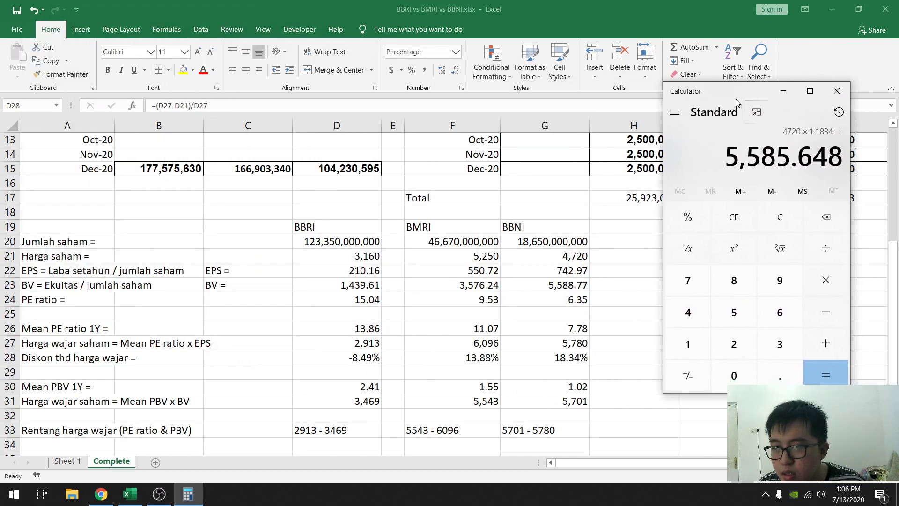
- Return to Excel and inspect the cell references in BBNI's discount formula in G28
{"action": "double_click", "coordinate": [566, 361]}
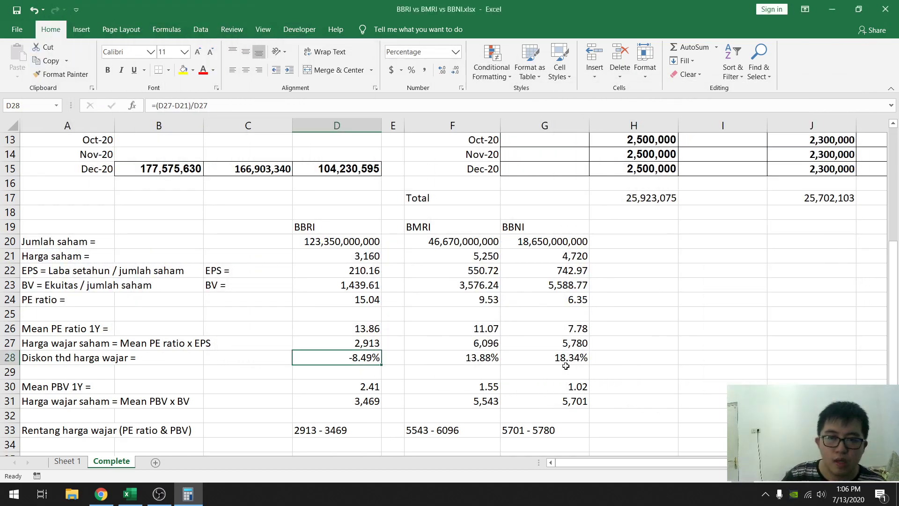
{"action": "key", "text": "Escape"}
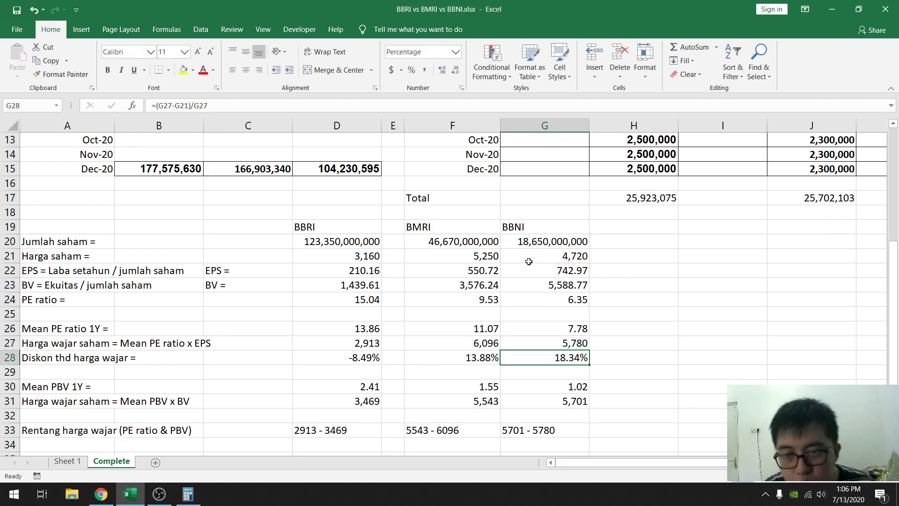
{"action": "double_click", "coordinate": [556, 358]}
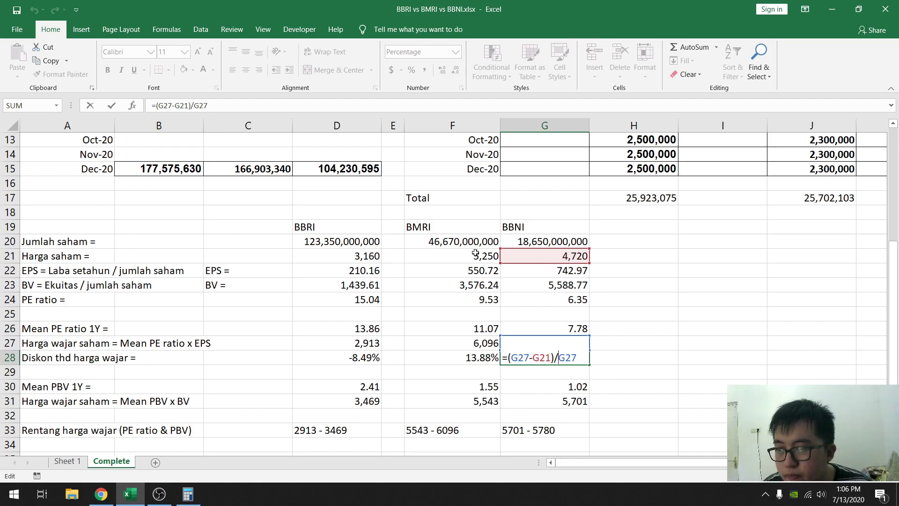
{"action": "key", "text": "Escape"}
- Replace the discount label in A28 with "Potential Upside ="
{"action": "left_click", "coordinate": [65, 357]}
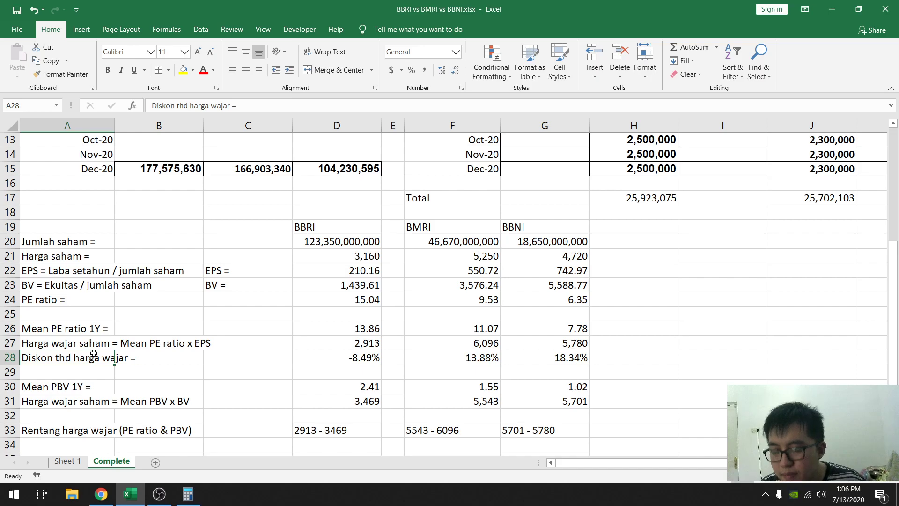
{"action": "type", "text": "Upside"}
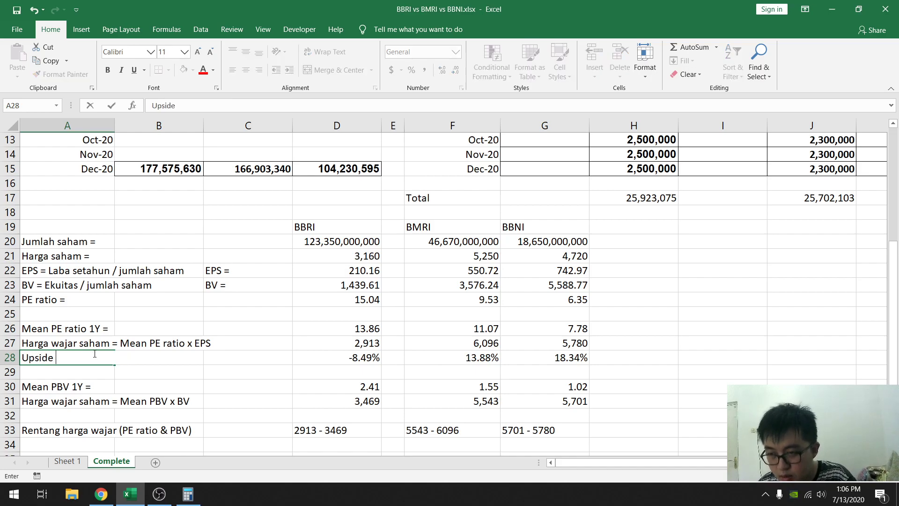
{"action": "key", "text": "Return"}
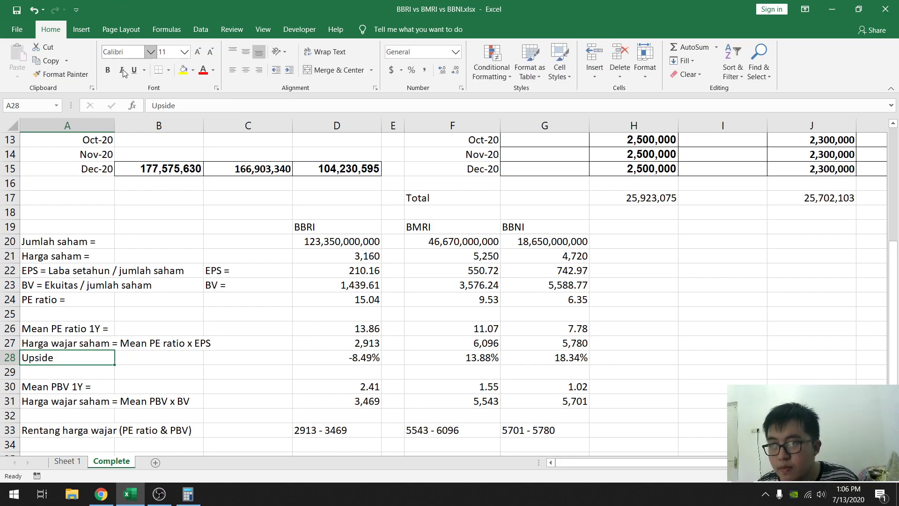
{"action": "left_click", "coordinate": [152, 106]}
{"action": "type", "text": "Potential"}
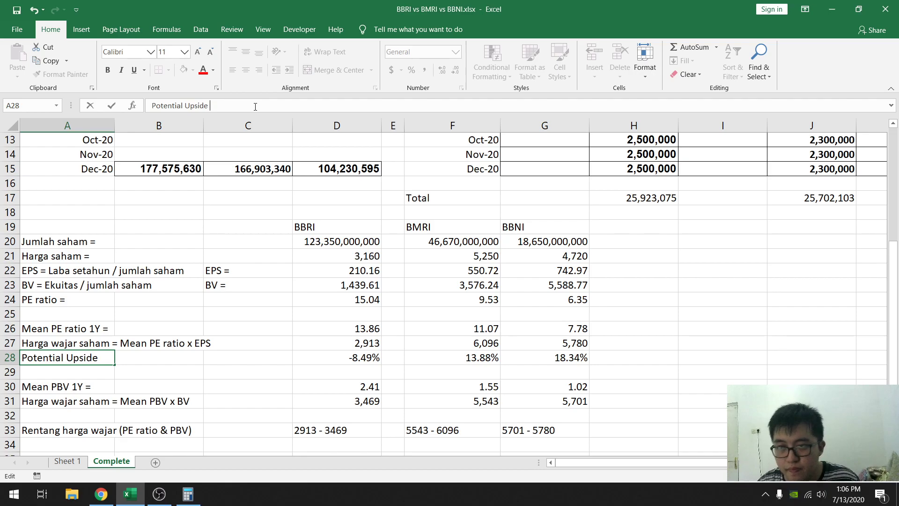
{"action": "key", "text": "Return"}
- Insert a blank row below the PBV-based fair price row, above the fair price range
{"action": "scroll", "coordinate": [203, 155], "scroll_direction": "down", "scroll_amount": 3}
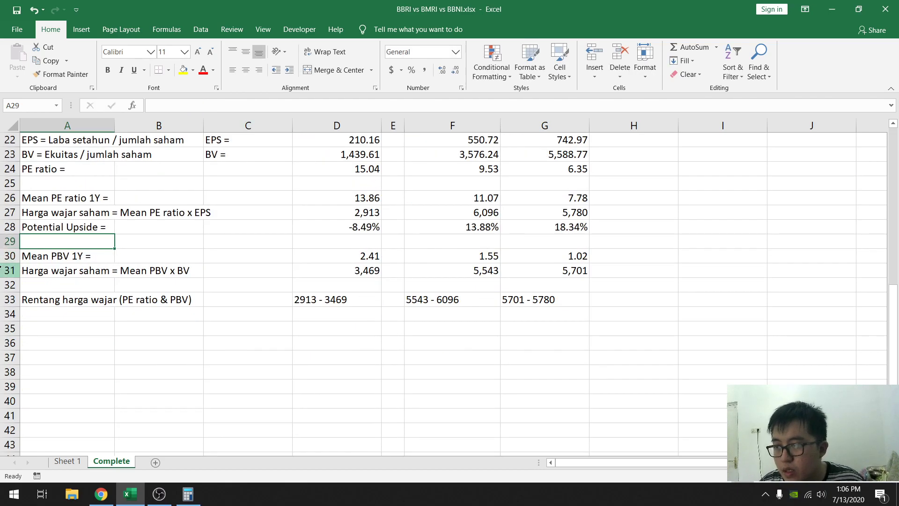
{"action": "right_click", "coordinate": [10, 284]}
{"action": "left_click", "coordinate": [52, 380]}
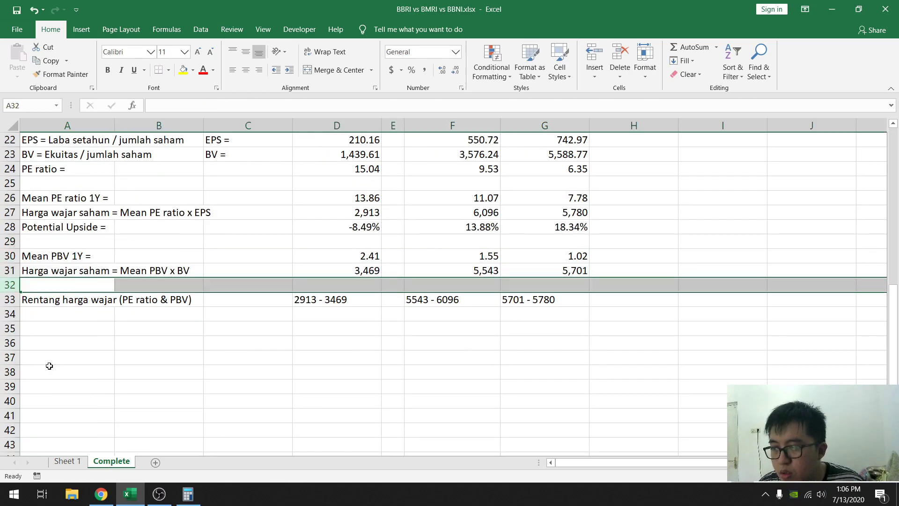
{"action": "left_click", "coordinate": [124, 243]}
{"action": "scroll", "coordinate": [124, 257], "scroll_direction": "up", "scroll_amount": 3}
{"action": "left_click", "coordinate": [68, 330]}
{"action": "scroll", "coordinate": [108, 308], "scroll_direction": "up", "scroll_amount": 3}
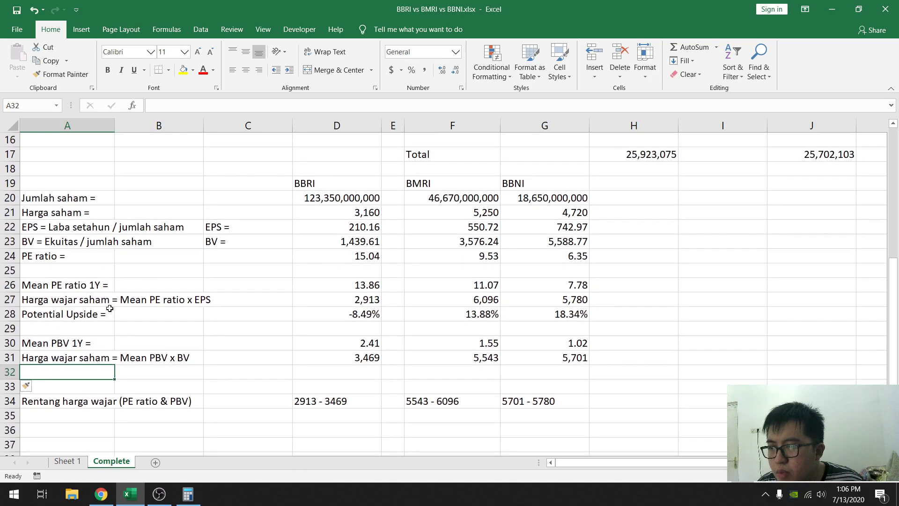
- Copy the "Potential Upside =" label from A28 to A32 under the PBV-based fair price
{"action": "left_click", "coordinate": [60, 314]}
{"action": "key", "text": "ctrl+c"}
{"action": "left_click", "coordinate": [65, 372]}
{"action": "key", "text": "ctrl+v"}
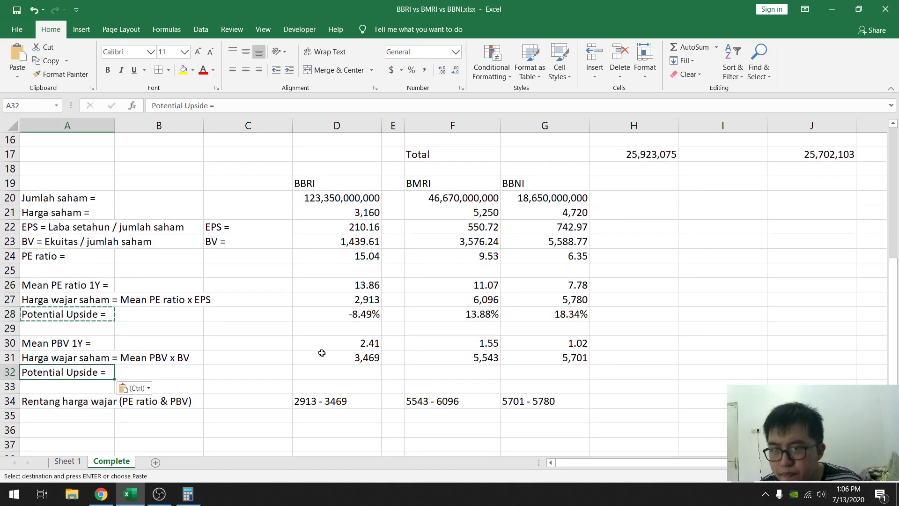
{"action": "key", "text": "Escape"}
- Copy BBRI's upside formula from D28 to D32 and repoint it to the share price, giving =(D31-D21)/D31
{"action": "left_click", "coordinate": [339, 316]}
{"action": "key", "text": "ctrl+c"}
{"action": "left_click", "coordinate": [358, 372]}
{"action": "key", "text": "ctrl+v"}
{"action": "double_click", "coordinate": [358, 372]}
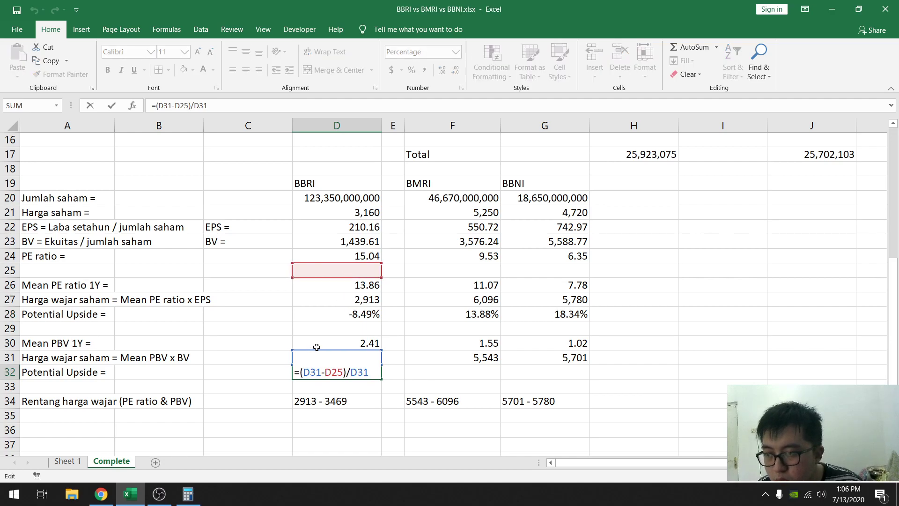
{"action": "left_click_drag", "start_coordinate": [329, 265], "coordinate": [331, 224]}
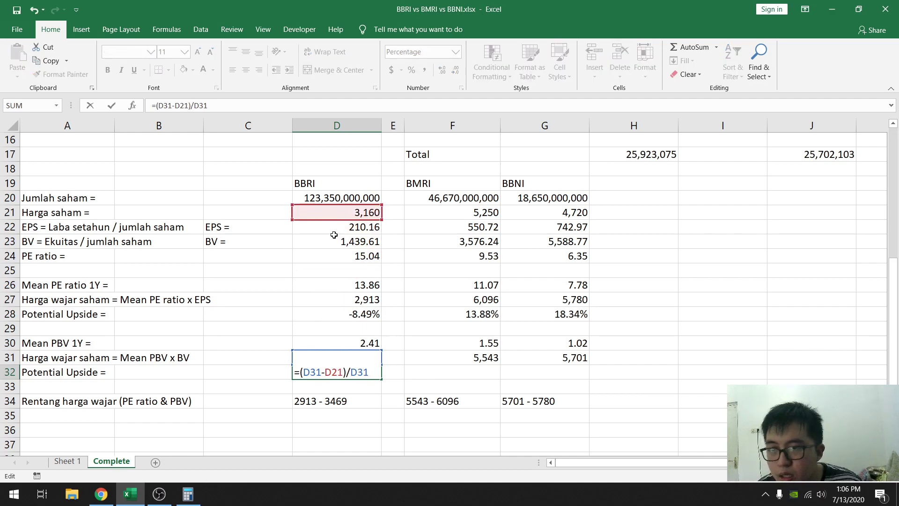
{"action": "key", "text": "Return"}
- Copy BBRI's PBV-based upside formula from D32 to BMRI in F32 and BBNI in G32
{"action": "left_click", "coordinate": [374, 370]}
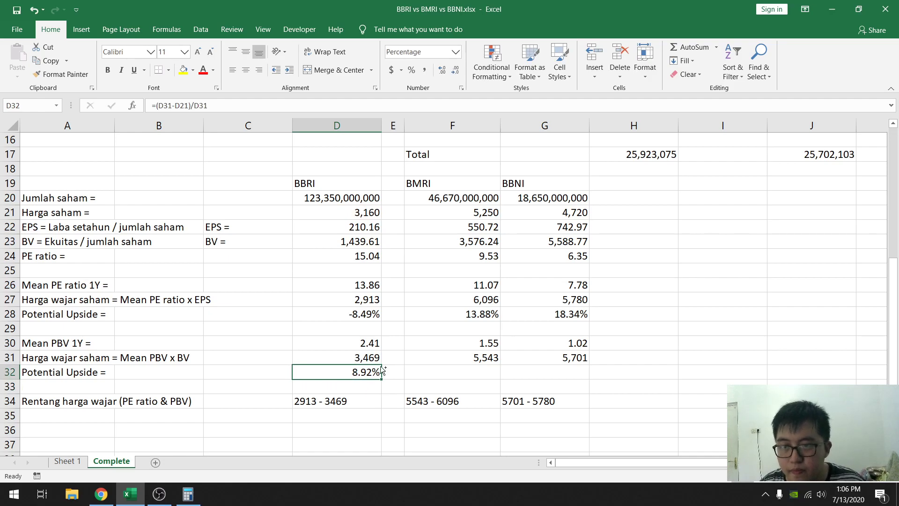
{"action": "key", "text": "ctrl+c"}
{"action": "left_click", "coordinate": [468, 372]}
{"action": "key", "text": "ctrl+v"}
{"action": "left_click", "coordinate": [543, 370]}
{"action": "key", "text": "ctrl+v"}
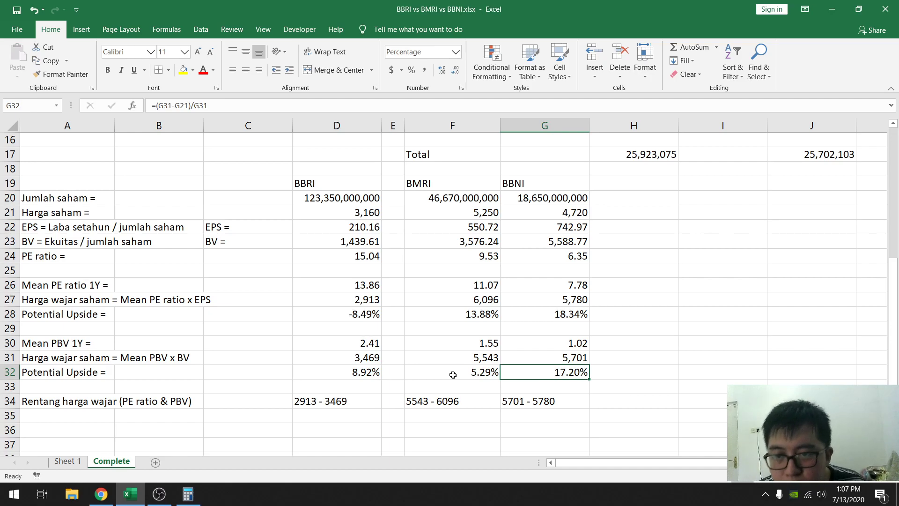
- Switch to Calculator and multiply BMRI's share price of 5250 by 1.0529 to check its PBV-based upside
{"action": "left_click", "coordinate": [183, 494]}
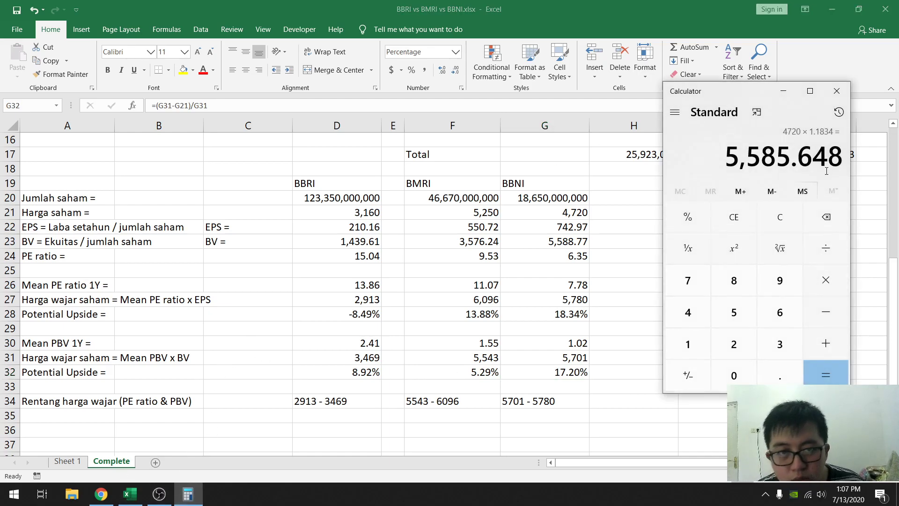
{"action": "left_click", "coordinate": [835, 219]}
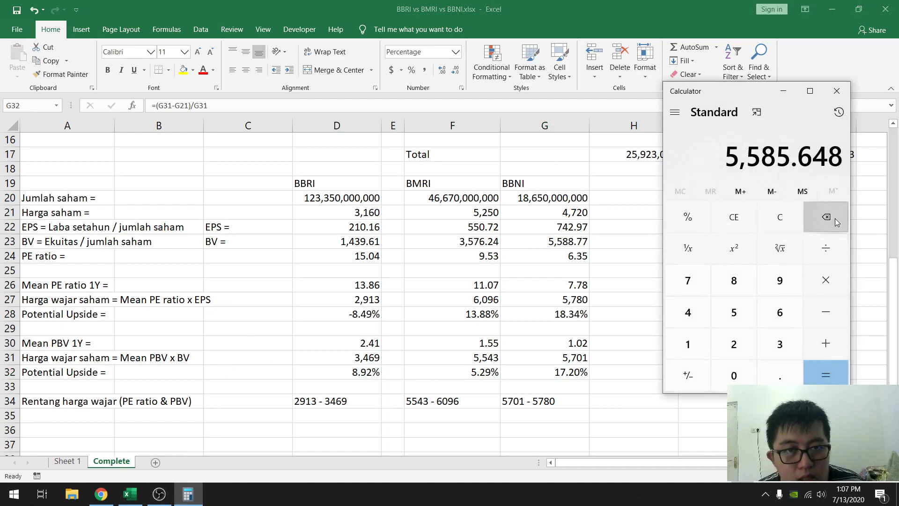
{"action": "left_click", "coordinate": [733, 313]}
{"action": "left_click", "coordinate": [732, 342]}
{"action": "left_click", "coordinate": [733, 313]}
{"action": "left_click", "coordinate": [734, 374]}
{"action": "left_click", "coordinate": [825, 280]}
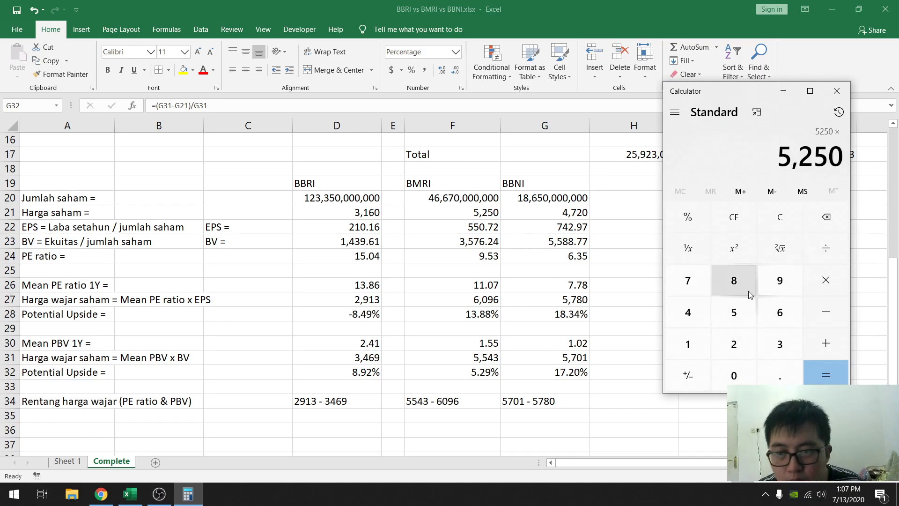
{"action": "left_click", "coordinate": [690, 344]}
{"action": "left_click", "coordinate": [779, 374]}
{"action": "left_click", "coordinate": [733, 374]}
{"action": "left_click", "coordinate": [734, 313]}
{"action": "left_click", "coordinate": [734, 344]}
{"action": "left_click", "coordinate": [780, 280]}
{"action": "left_click", "coordinate": [825, 374]}
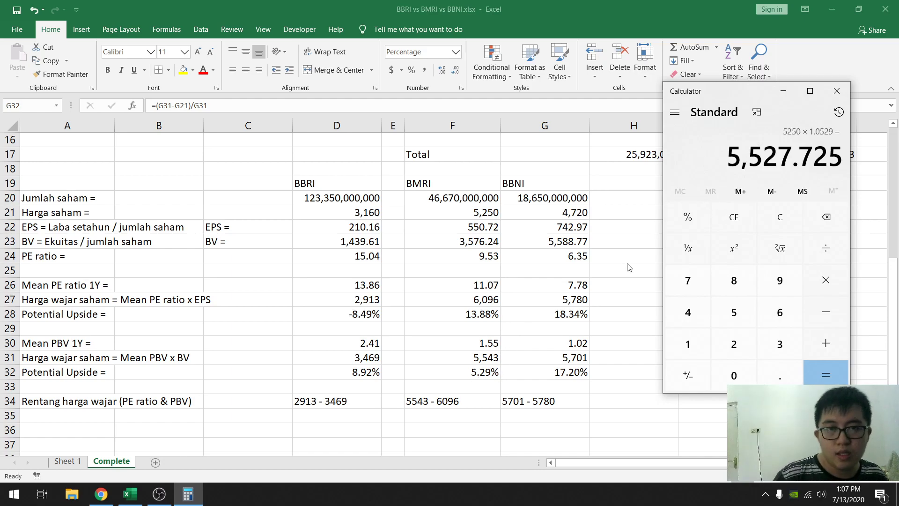
- Return to Excel and highlight the potential upside values in D28:G28 and D32:G32 with a yellow fill
{"action": "key", "text": "alt+Tab"}
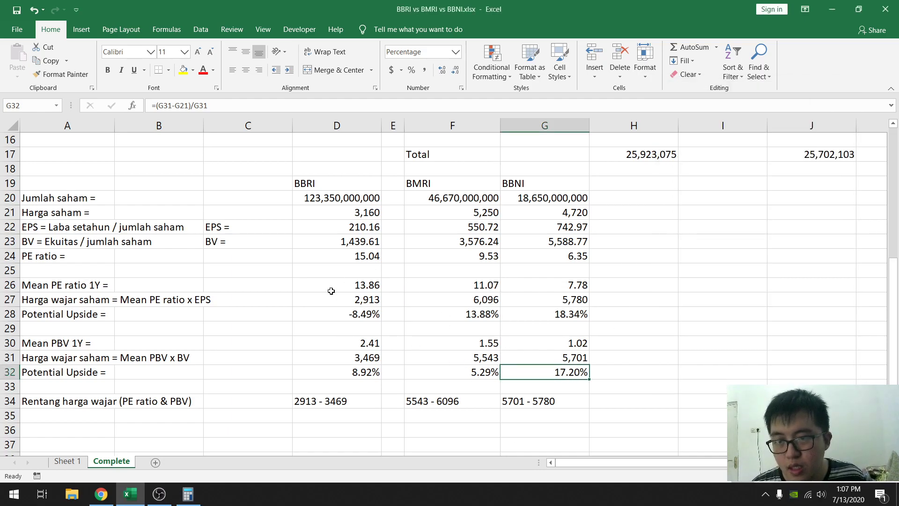
{"action": "left_click_drag", "start_coordinate": [356, 314], "coordinate": [562, 315]}
{"action": "left_click", "coordinate": [183, 69]}
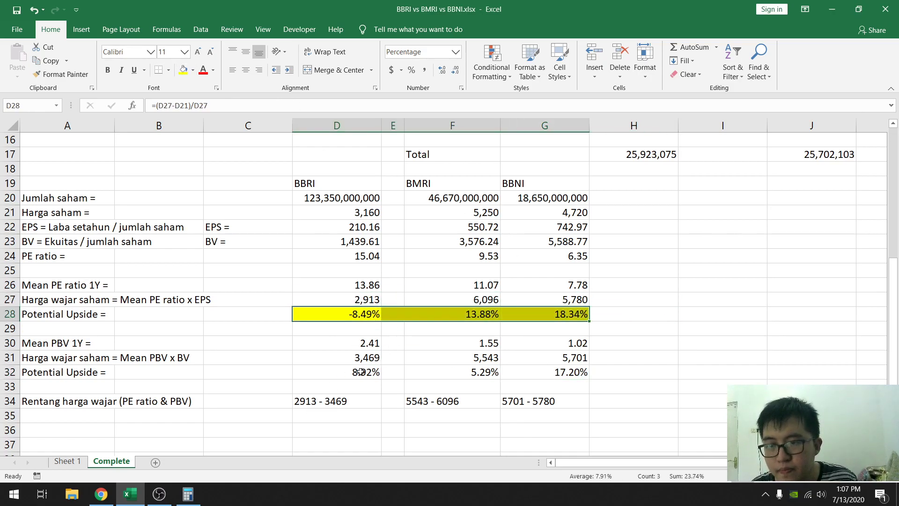
{"action": "left_click_drag", "start_coordinate": [366, 372], "coordinate": [587, 373]}
{"action": "left_click", "coordinate": [183, 70]}
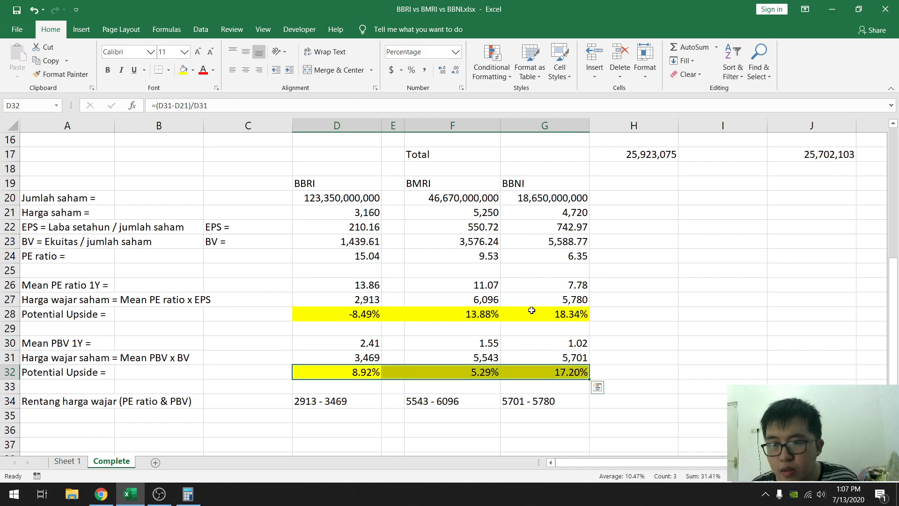
{"action": "left_click", "coordinate": [649, 315]}
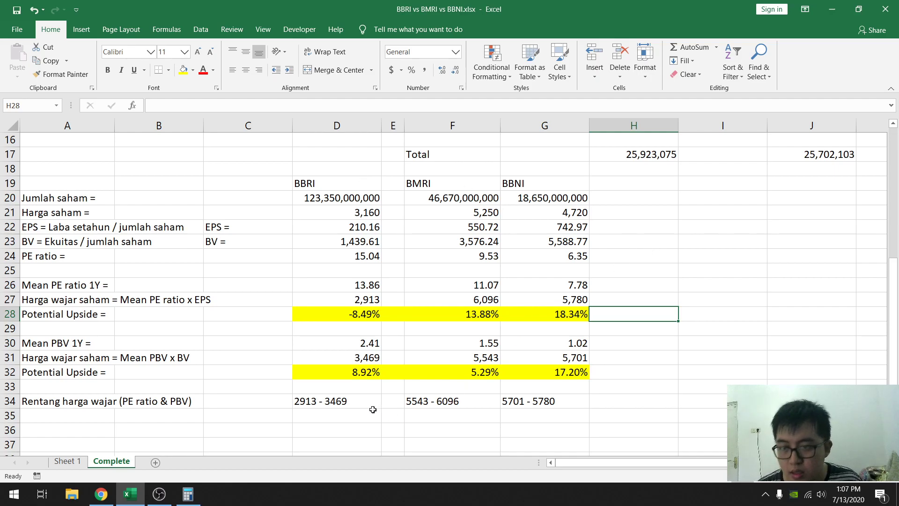
- Highlight the fair price ranges in D34:G34 with a yellow fill and right-align them
{"action": "left_click_drag", "start_coordinate": [334, 401], "coordinate": [543, 402]}
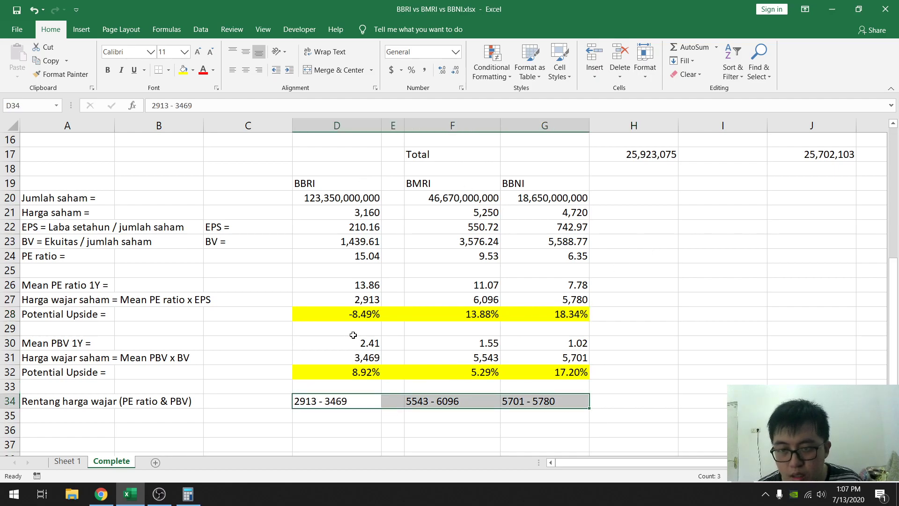
{"action": "left_click", "coordinate": [183, 70]}
{"action": "left_click", "coordinate": [722, 313]}
{"action": "left_click_drag", "start_coordinate": [341, 400], "coordinate": [543, 402]}
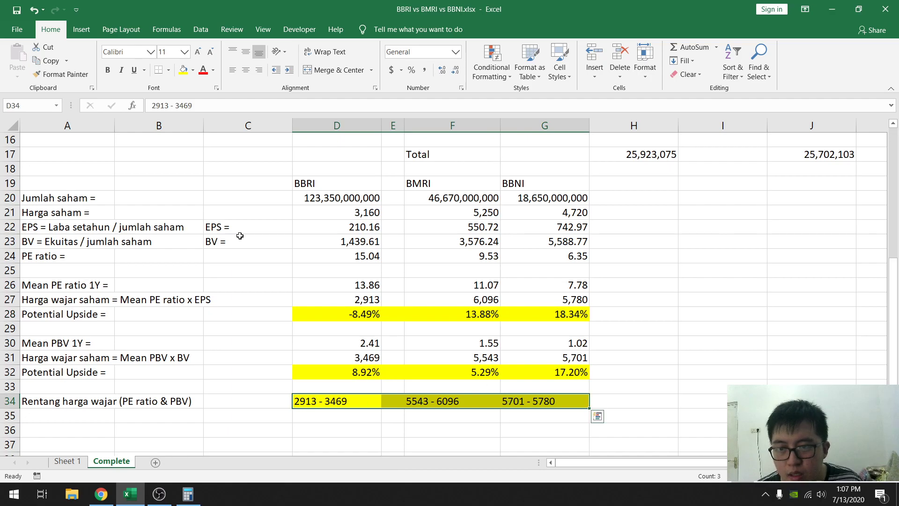
{"action": "left_click", "coordinate": [259, 71]}
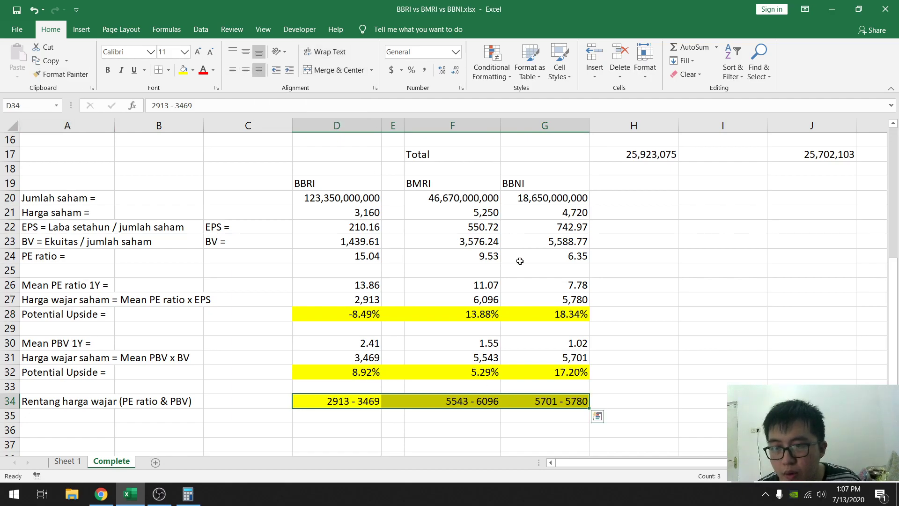
{"action": "left_click", "coordinate": [609, 284]}
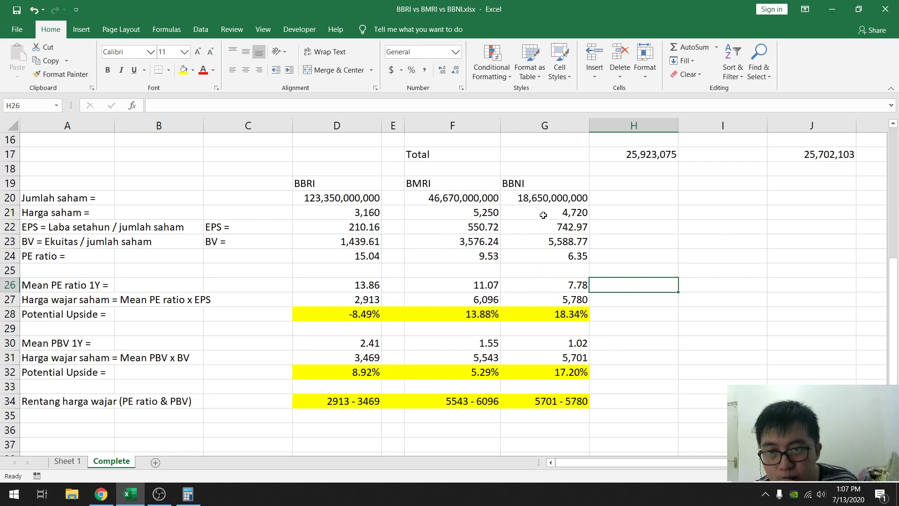
- Review the PE-based and PBV-based potential upside cells in rows 28 and 32 for BBNI, BMRI and BBRI
{"action": "left_click", "coordinate": [566, 317]}
{"action": "left_click", "coordinate": [563, 372]}
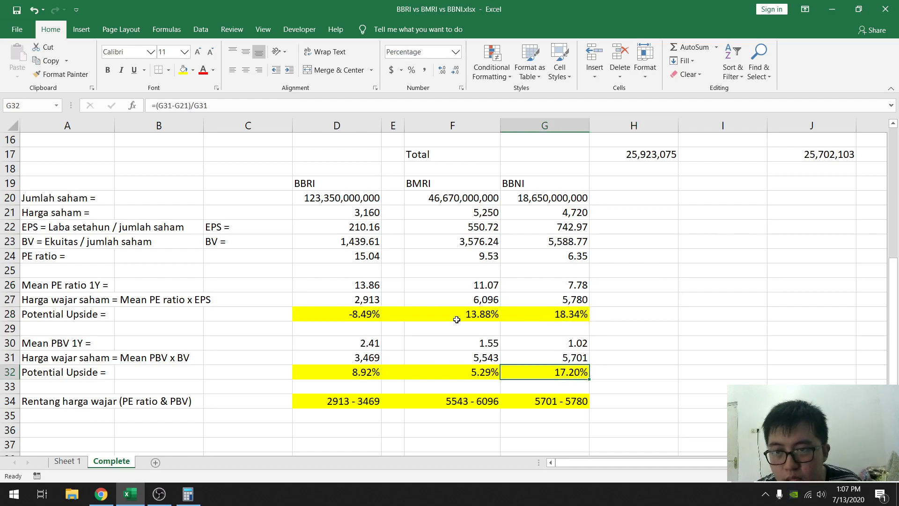
{"action": "left_click", "coordinate": [460, 316]}
{"action": "left_click", "coordinate": [466, 372]}
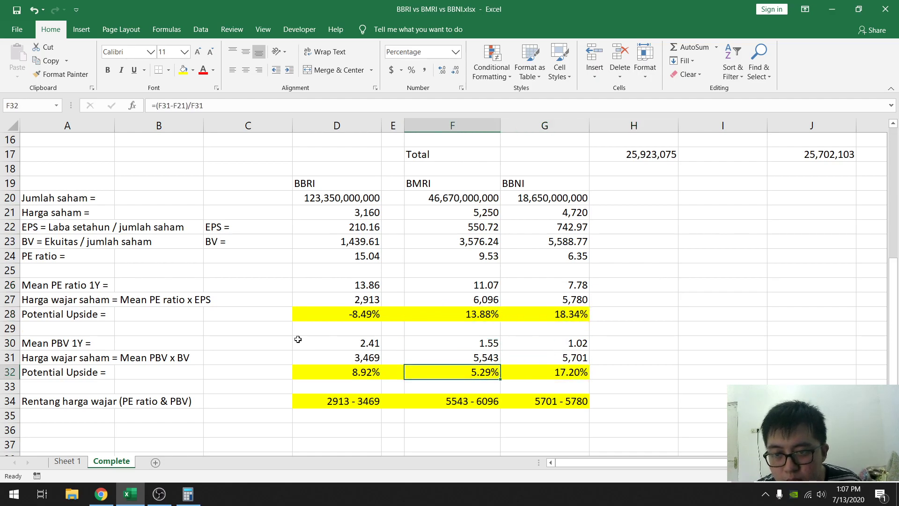
{"action": "left_click", "coordinate": [361, 315]}
{"action": "left_click", "coordinate": [358, 372]}
- Open a blank Notepad file beside the figures and write the headings "Kesimpulan harga wajar:" and "Yang paling diskon:"
{"action": "left_click", "coordinate": [13, 494]}
{"action": "type", "text": "note"}
{"action": "left_click", "coordinate": [94, 175]}
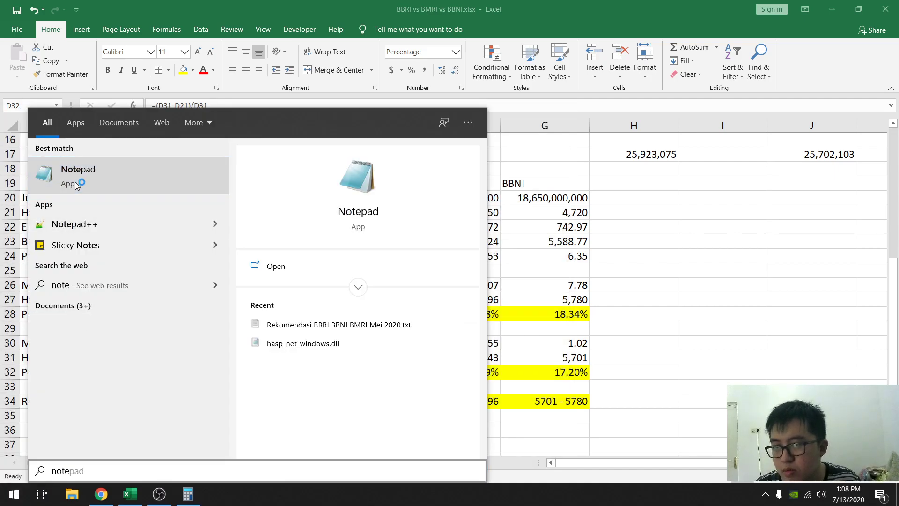
{"action": "left_click_drag", "start_coordinate": [255, 119], "coordinate": [699, 114]}
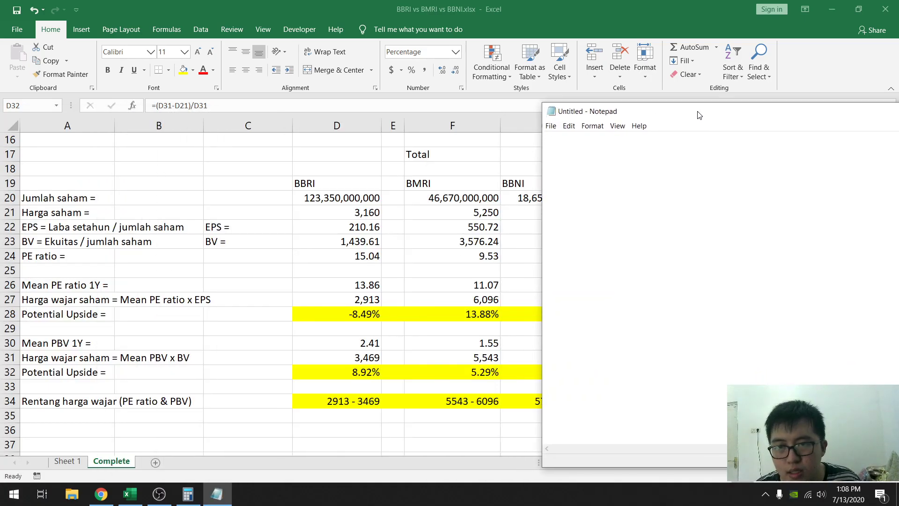
{"action": "type", "text": "Kesimpul"}
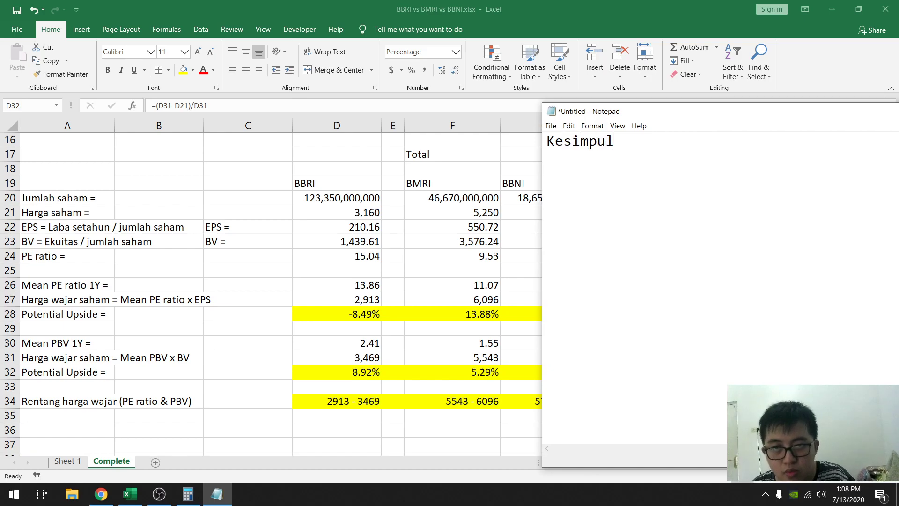
{"action": "type", "text": "an harga wajar"}
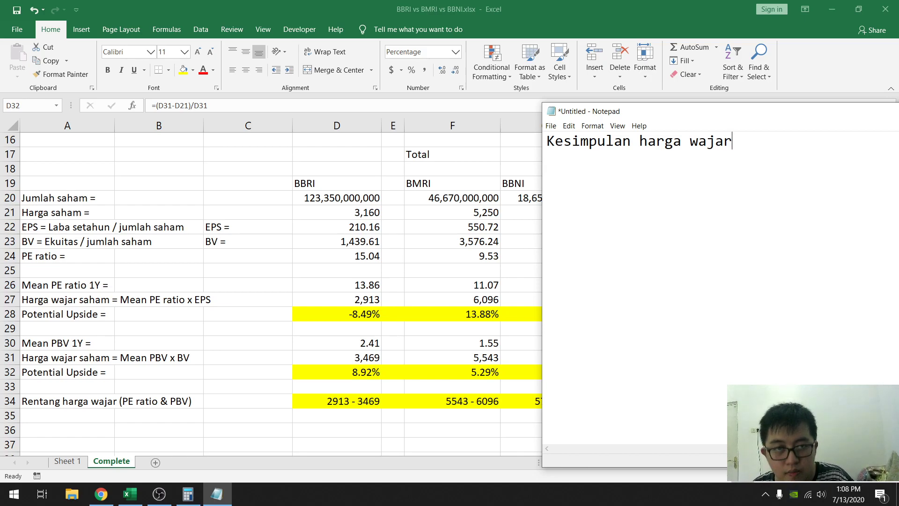
{"action": "type", "text": "Yang "}
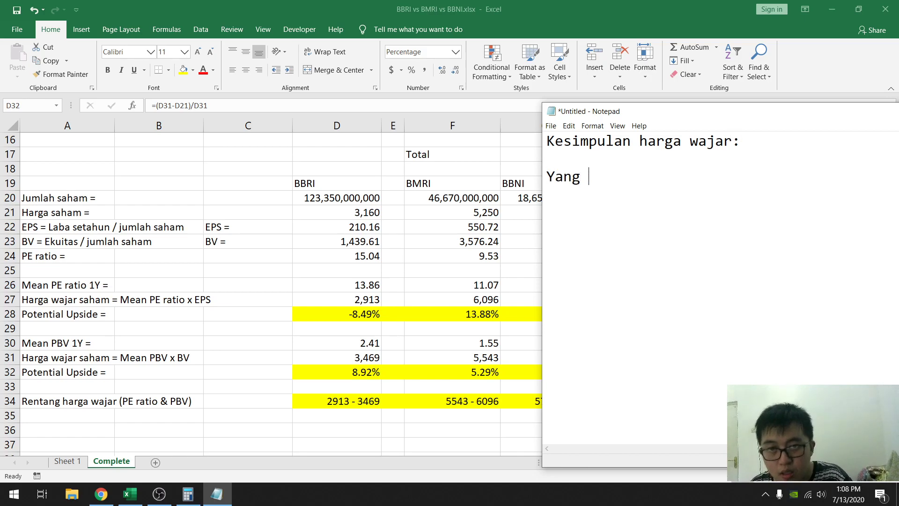
{"action": "type", "text": "paling diskon:"}
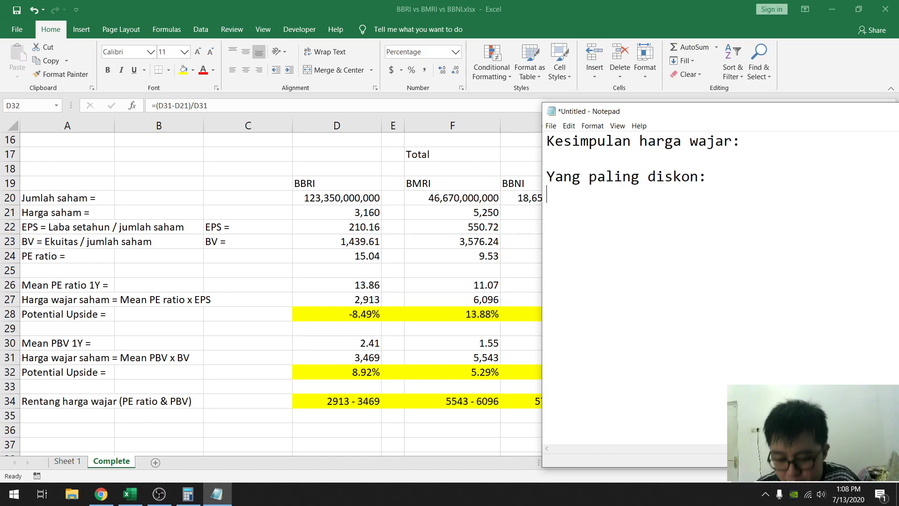
{"action": "type", "text": "BBNI"}
{"action": "type", "text": "BMRI"}
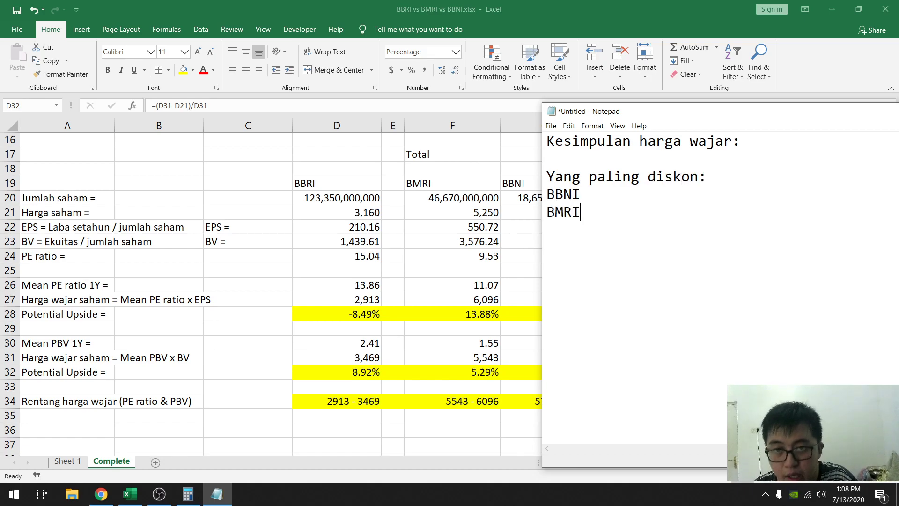
{"action": "type", "text": "BBRI"}
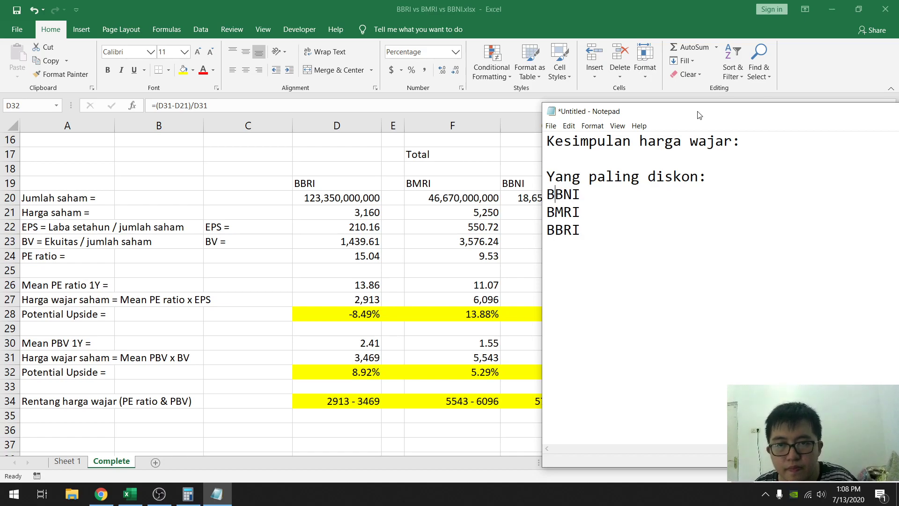
{"action": "type", "text": "1/"}
- List the stocks under "Yang paling diskon:" as "1. BBNI", "2. BMRI" and "3. BBRI" on separate lines
{"action": "key", "text": "BackSpace"}
{"action": "type", "text": "."}
{"action": "key", "text": "Down"}
{"action": "type", "text": "2."}
{"action": "key", "text": "Down"}
{"action": "key", "text": "Left"}
{"action": "key", "text": "Left"}
{"action": "type", "text": "3. "}
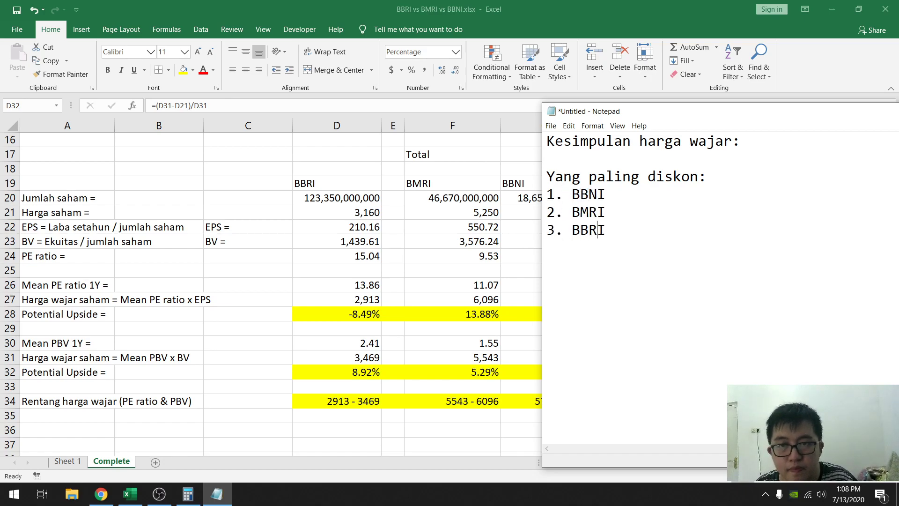
{"action": "type", "text": " ="}
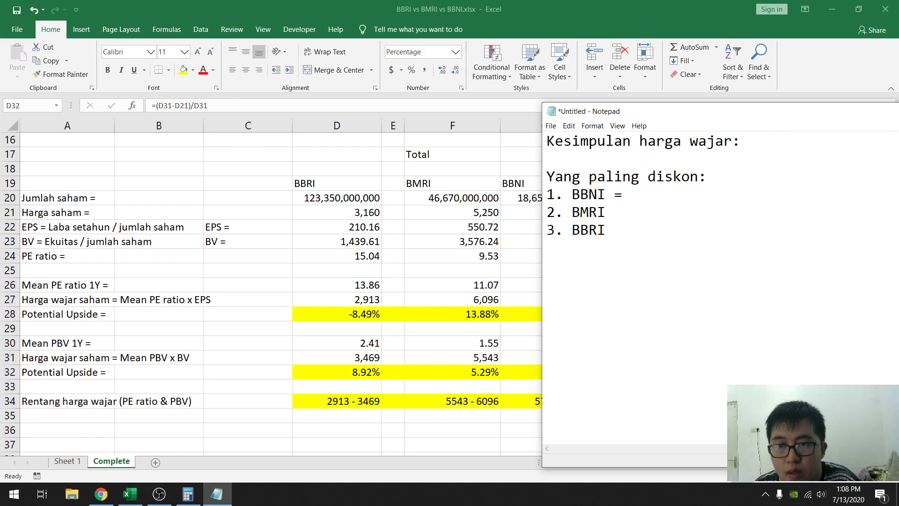
- Complete the BBNI line with "= Potential upside 17% hingga 18%"
{"action": "left_click_drag", "start_coordinate": [702, 114], "coordinate": [775, 122]}
{"action": "type", "text": "P"}
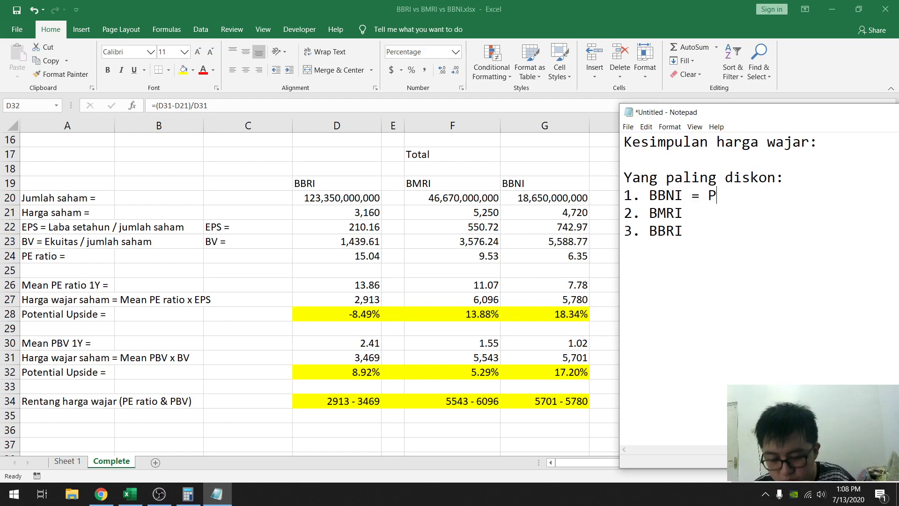
{"action": "type", "text": "otential upside"}
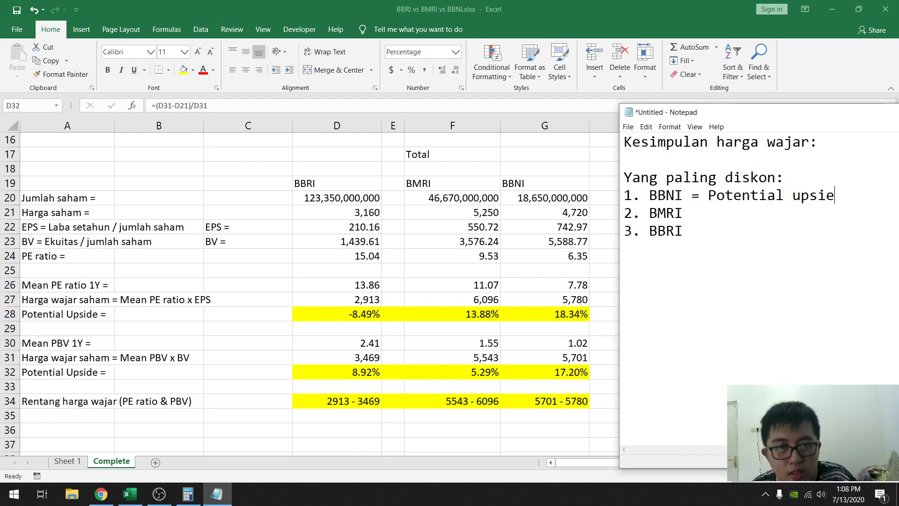
{"action": "key", "text": "BackSpace"}
{"action": "type", "text": "de "}
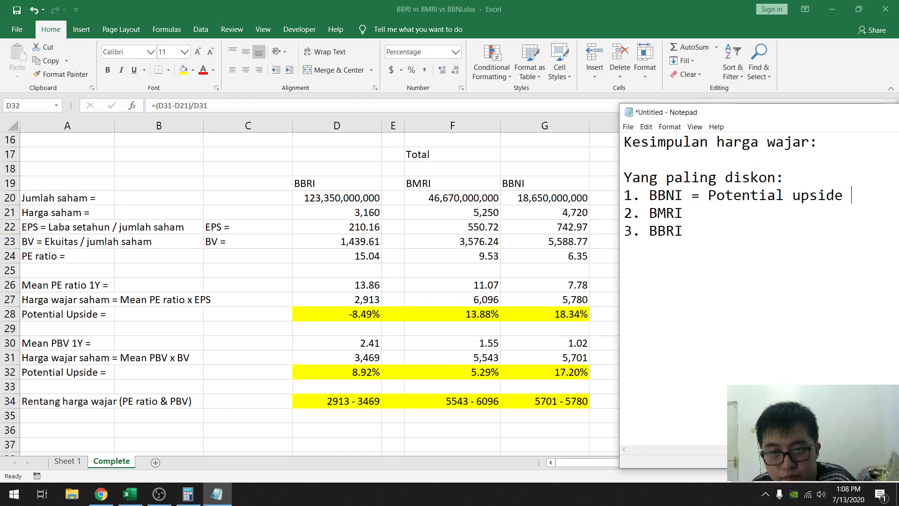
{"action": "type", "text": "17%"}
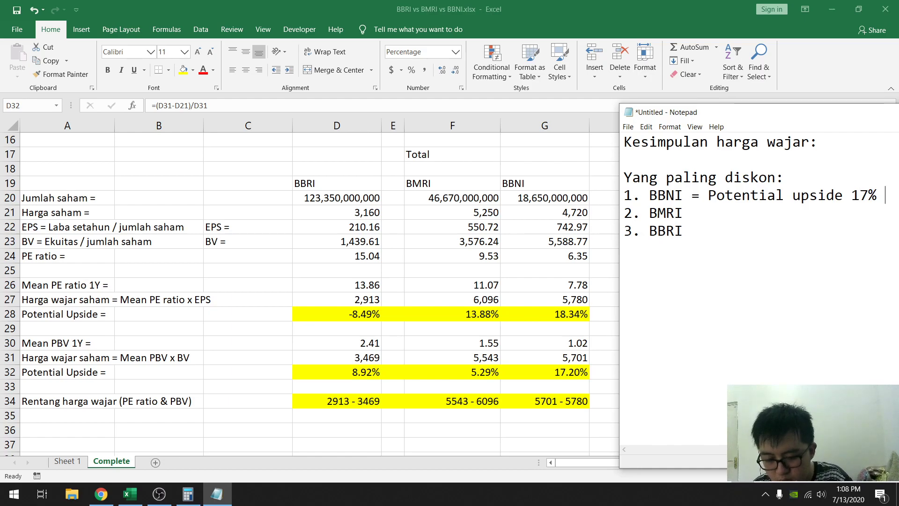
{"action": "type", "text": " hi"}
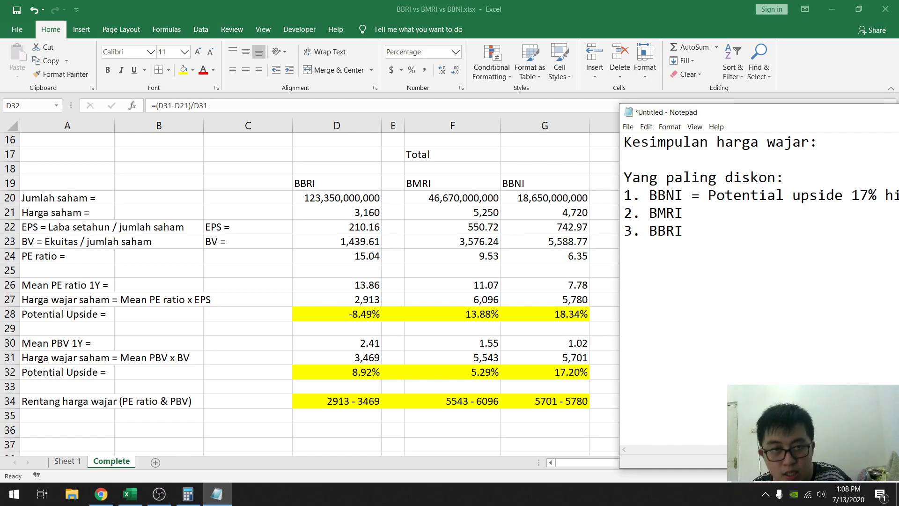
{"action": "left_click_drag", "start_coordinate": [721, 112], "coordinate": [593, 114]}
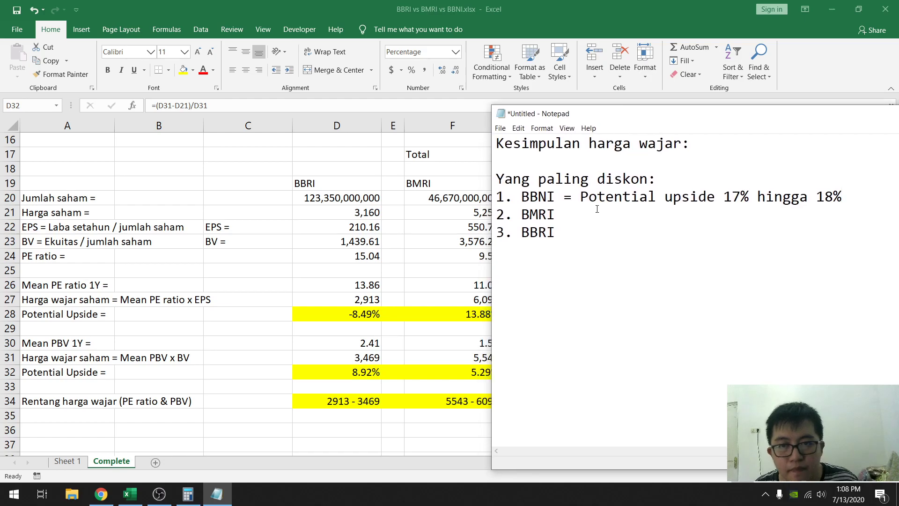
- Copy "= Potential upside" from the BBNI line to the BMRI line and complete it with "5% hingga 13%"
{"action": "left_click_drag", "start_coordinate": [567, 196], "coordinate": [714, 201]}
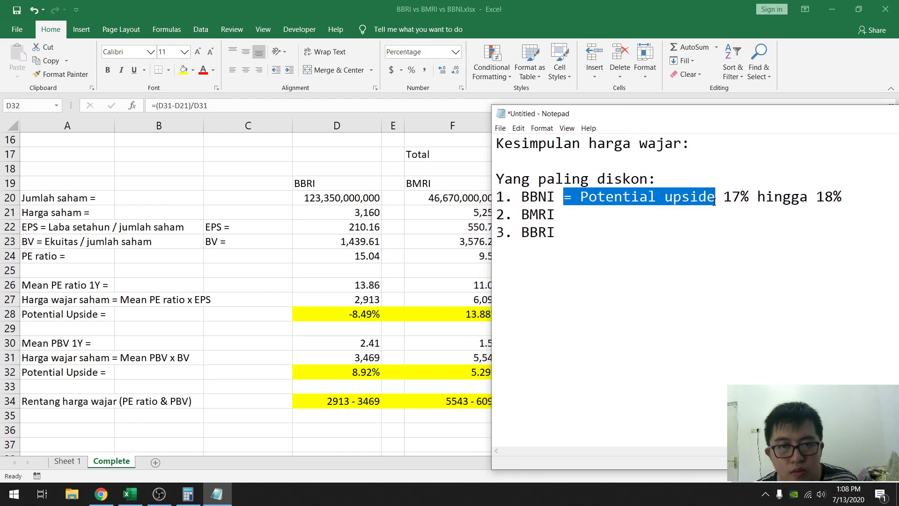
{"action": "key", "text": "ctrl+c"}
{"action": "left_click", "coordinate": [607, 217]}
{"action": "key", "text": "ctrl+v"}
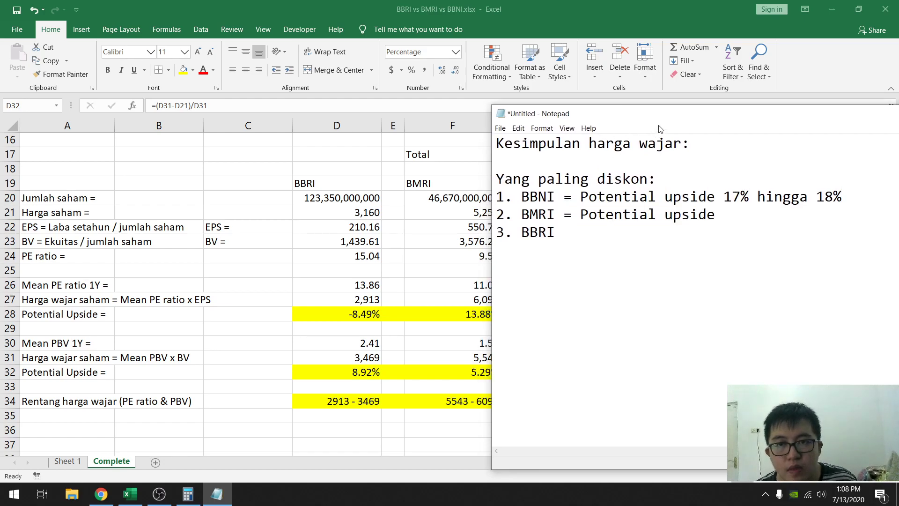
{"action": "left_click_drag", "start_coordinate": [688, 118], "coordinate": [713, 114]}
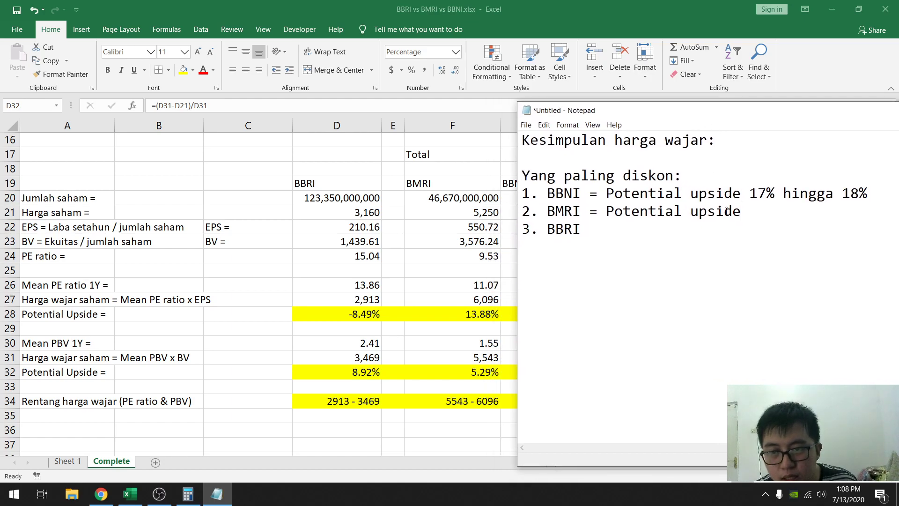
{"action": "type", "text": "5% hingga 13%"}
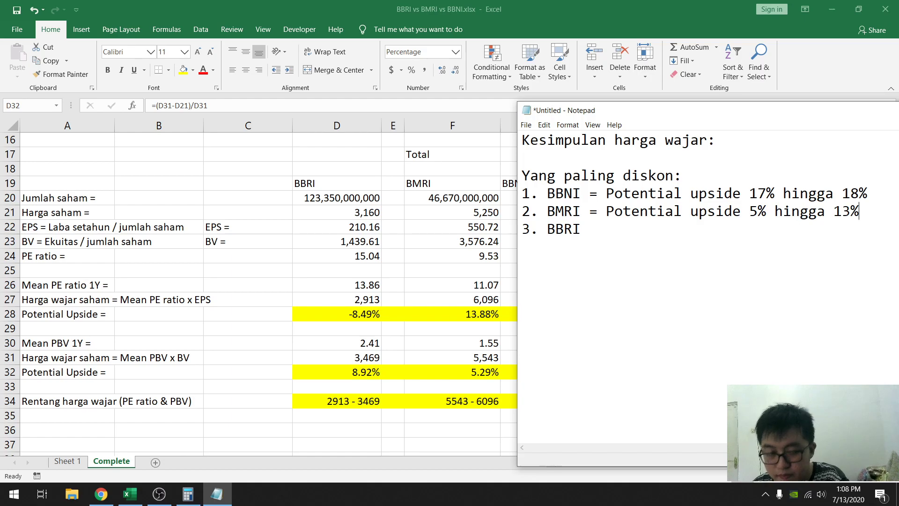
- Add "= Potential upside" to the BBRI line and complete it with "-8% hingga 8%"
{"action": "left_click_drag", "start_coordinate": [591, 215], "coordinate": [747, 215]}
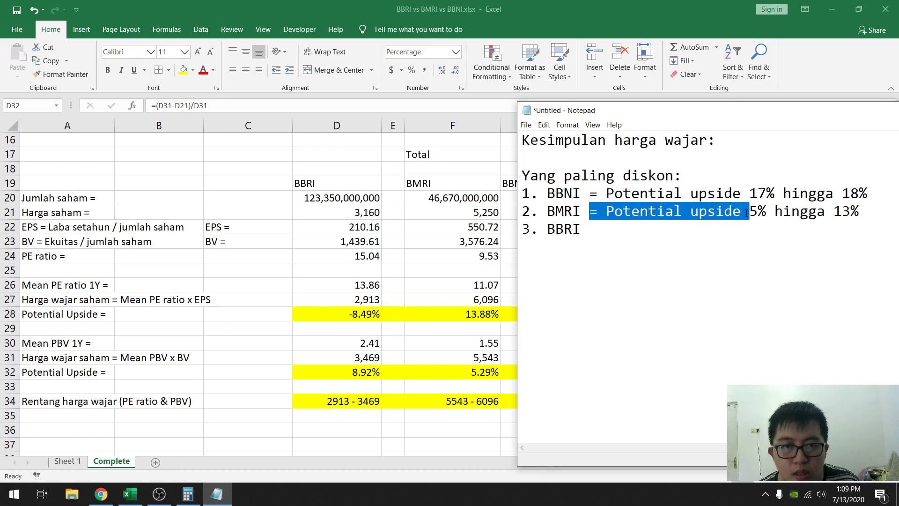
{"action": "left_click", "coordinate": [620, 228]}
{"action": "key", "text": "ctrl+v"}
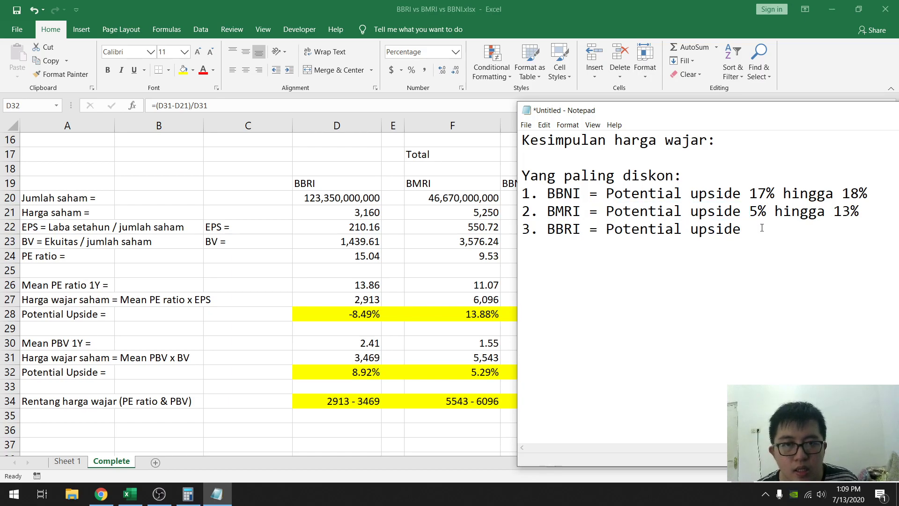
{"action": "type", "text": "-8% hi"}
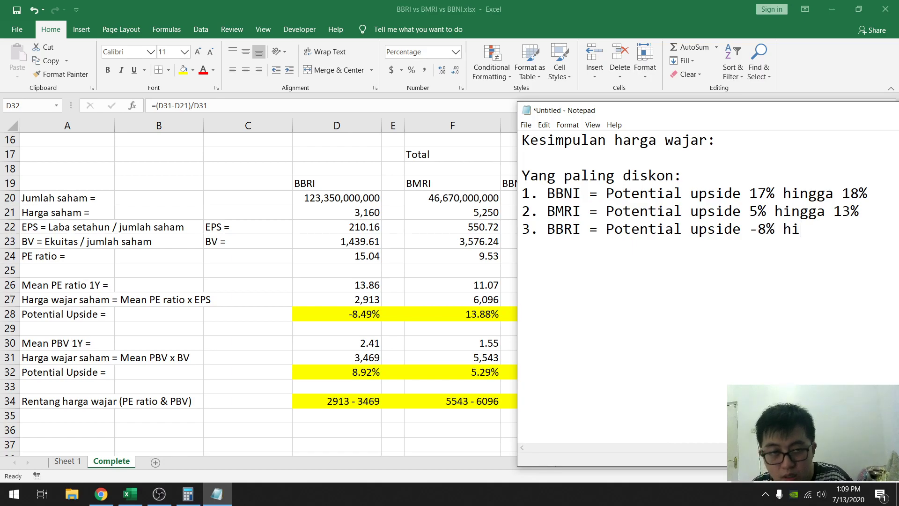
{"action": "type", "text": "ngga 8%"}
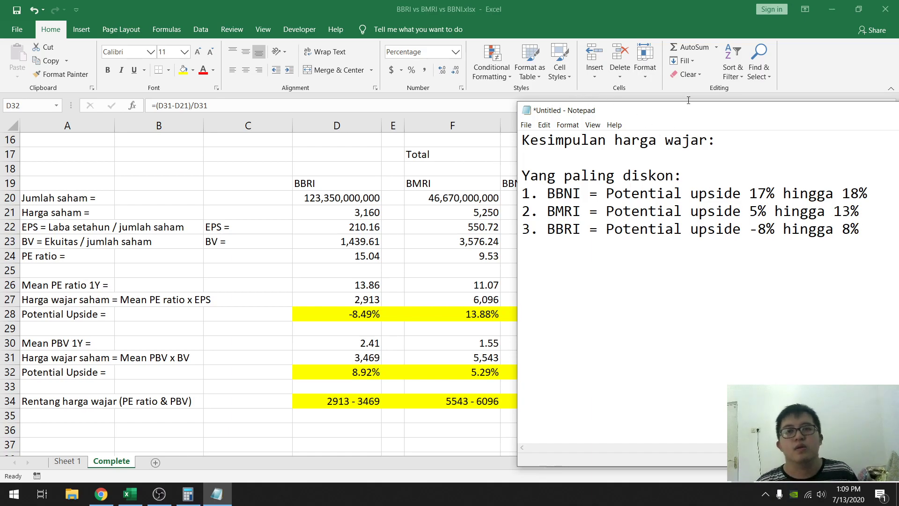
- Switch back to Excel and review the monthly equity and profit tables above the valuation figures
{"action": "left_click_drag", "start_coordinate": [693, 115], "coordinate": [366, 1]}
{"action": "left_click", "coordinate": [366, 2]}
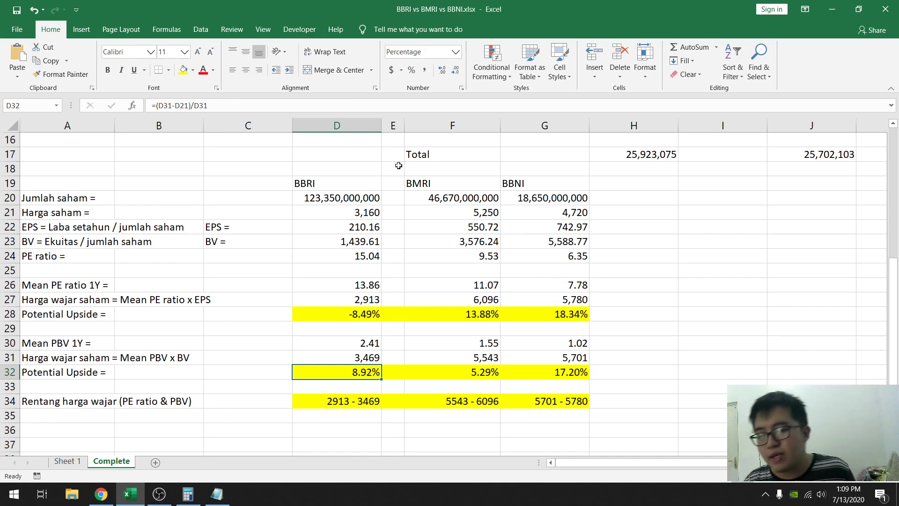
{"action": "left_click", "coordinate": [454, 236]}
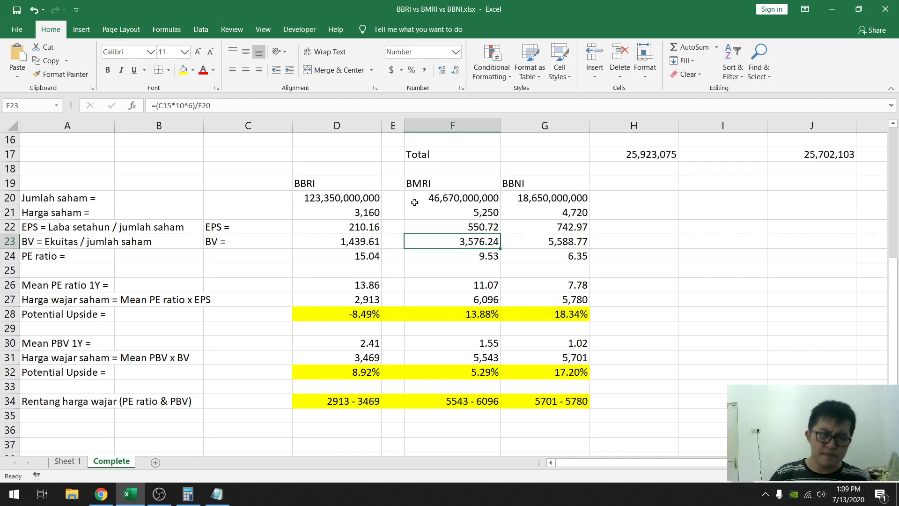
{"action": "scroll", "coordinate": [634, 239], "scroll_direction": "up", "scroll_amount": 5}
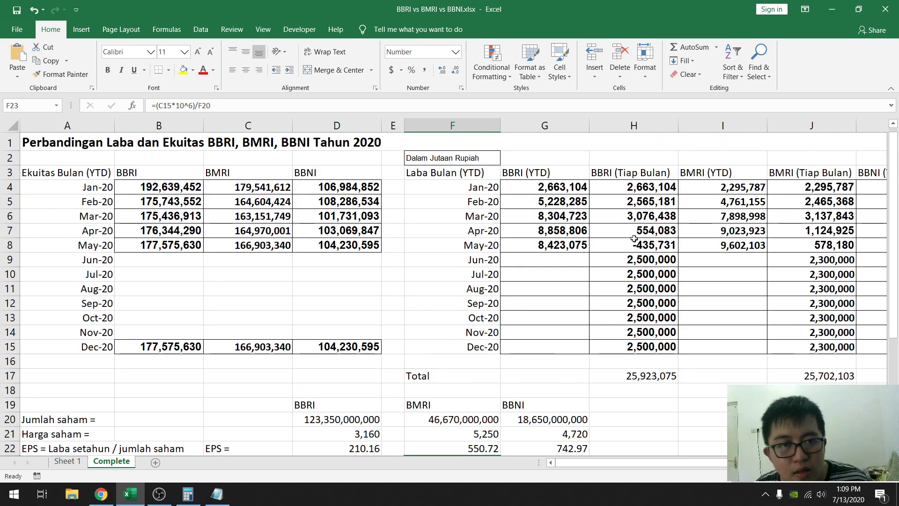
{"action": "scroll", "coordinate": [576, 248], "scroll_direction": "down", "scroll_amount": 2}
{"action": "scroll", "coordinate": [575, 248], "scroll_direction": "up", "scroll_amount": 2}
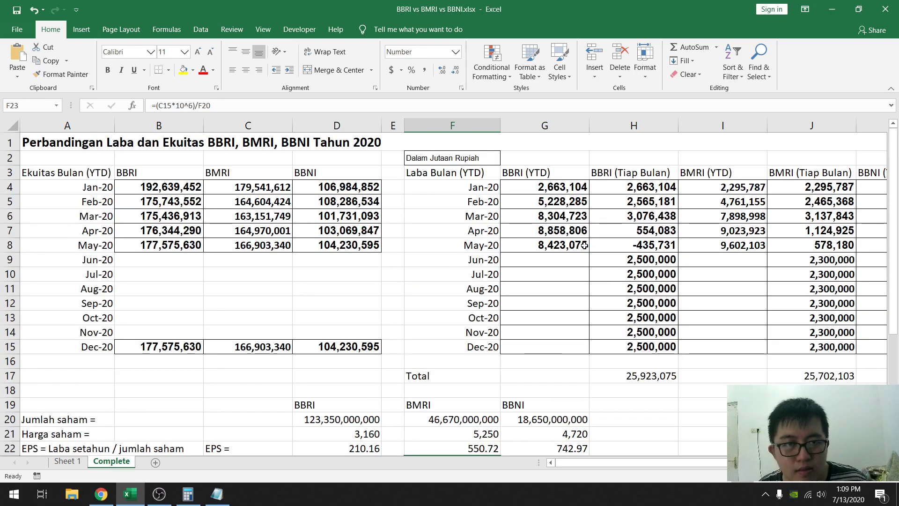